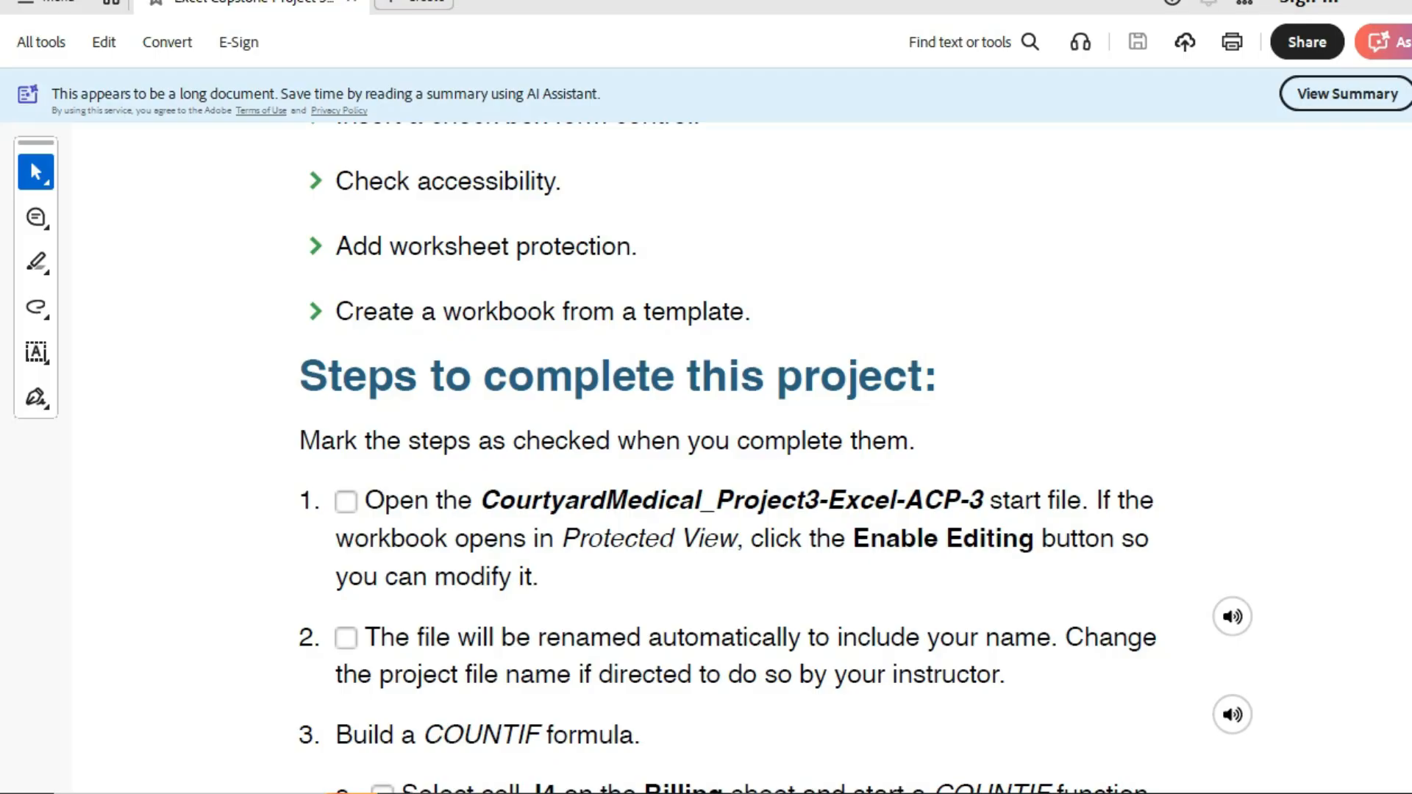
- Scroll the PDF instructions through the COUNTIF steps, then switch to Excel's Billing sheet
scroll(735, 441, down, 1)
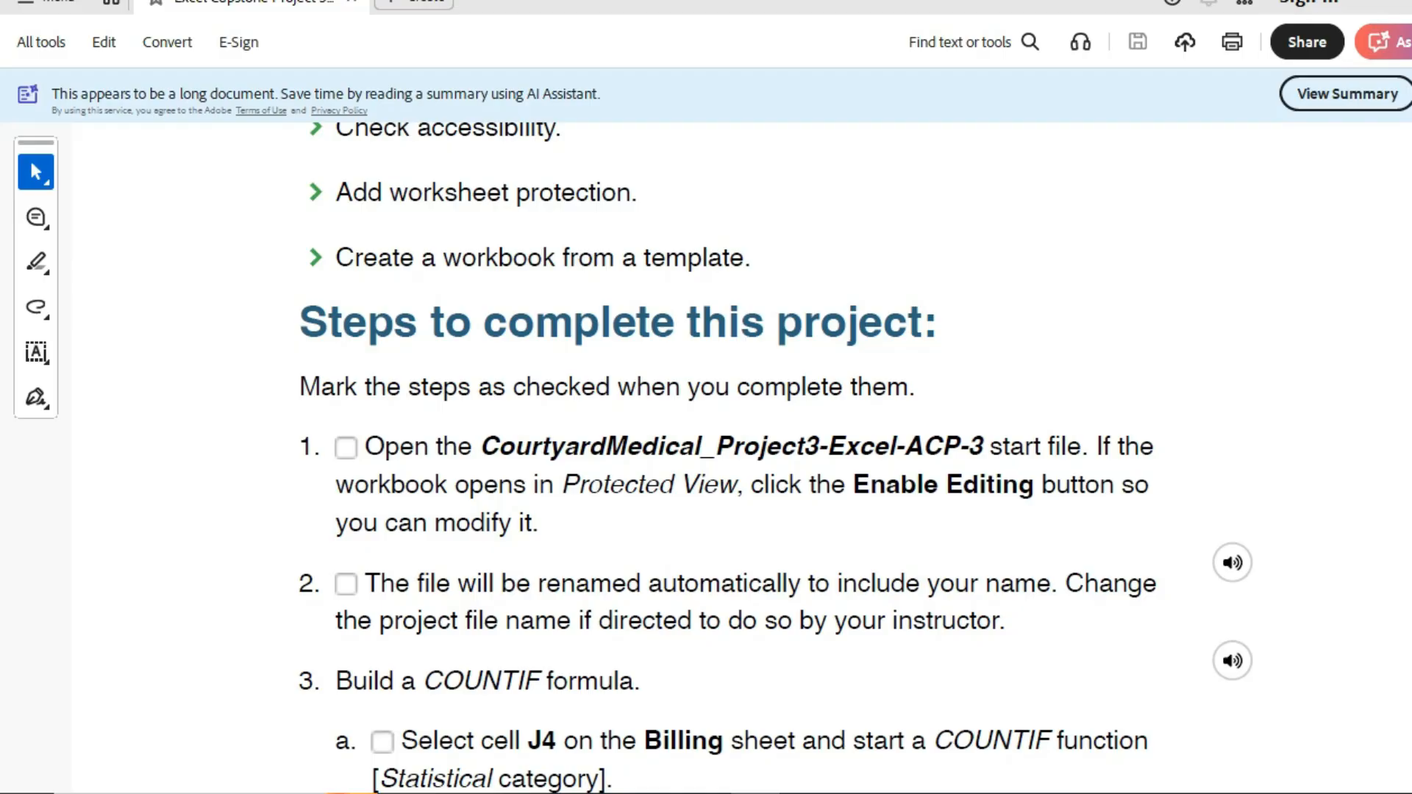
scroll(743, 631, down, 4)
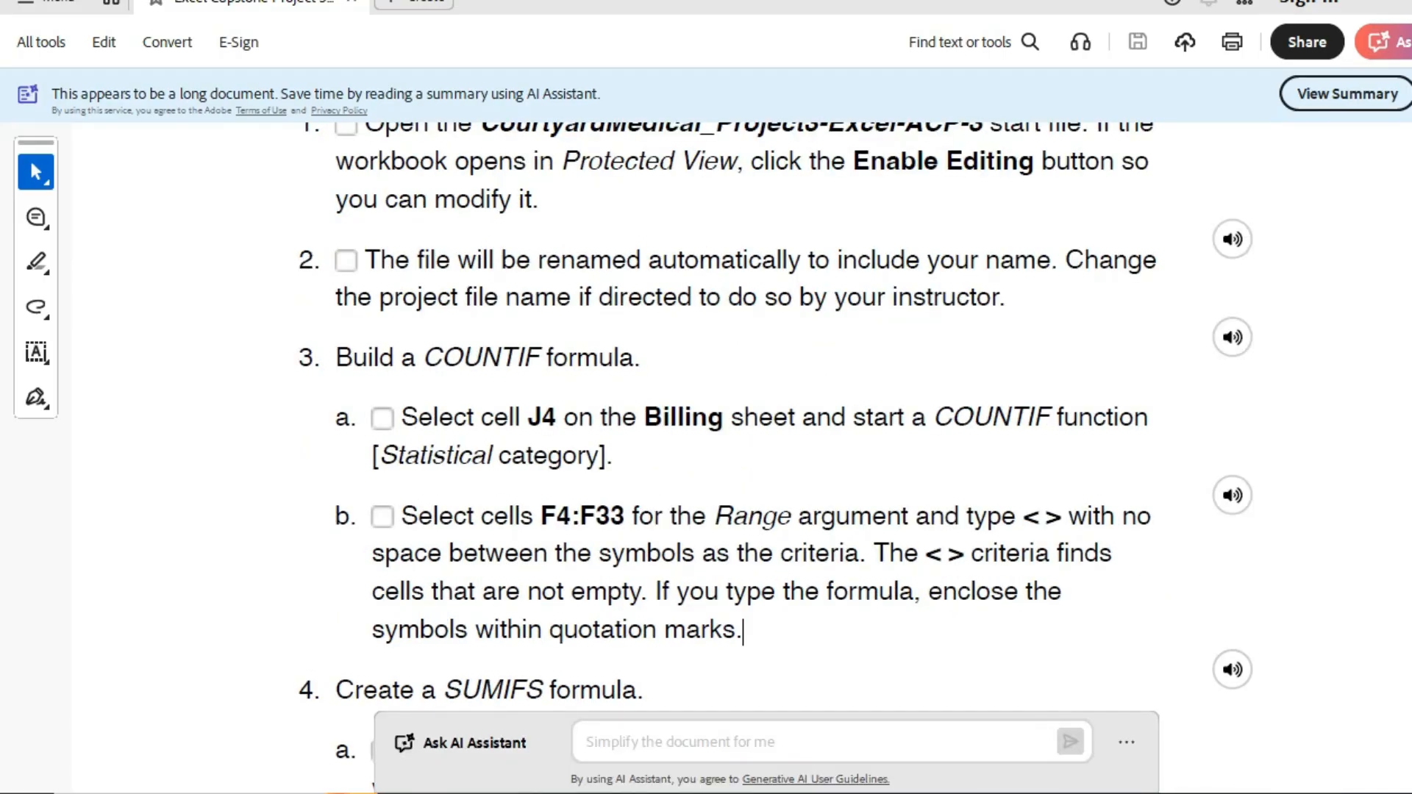
key(alt+Tab)
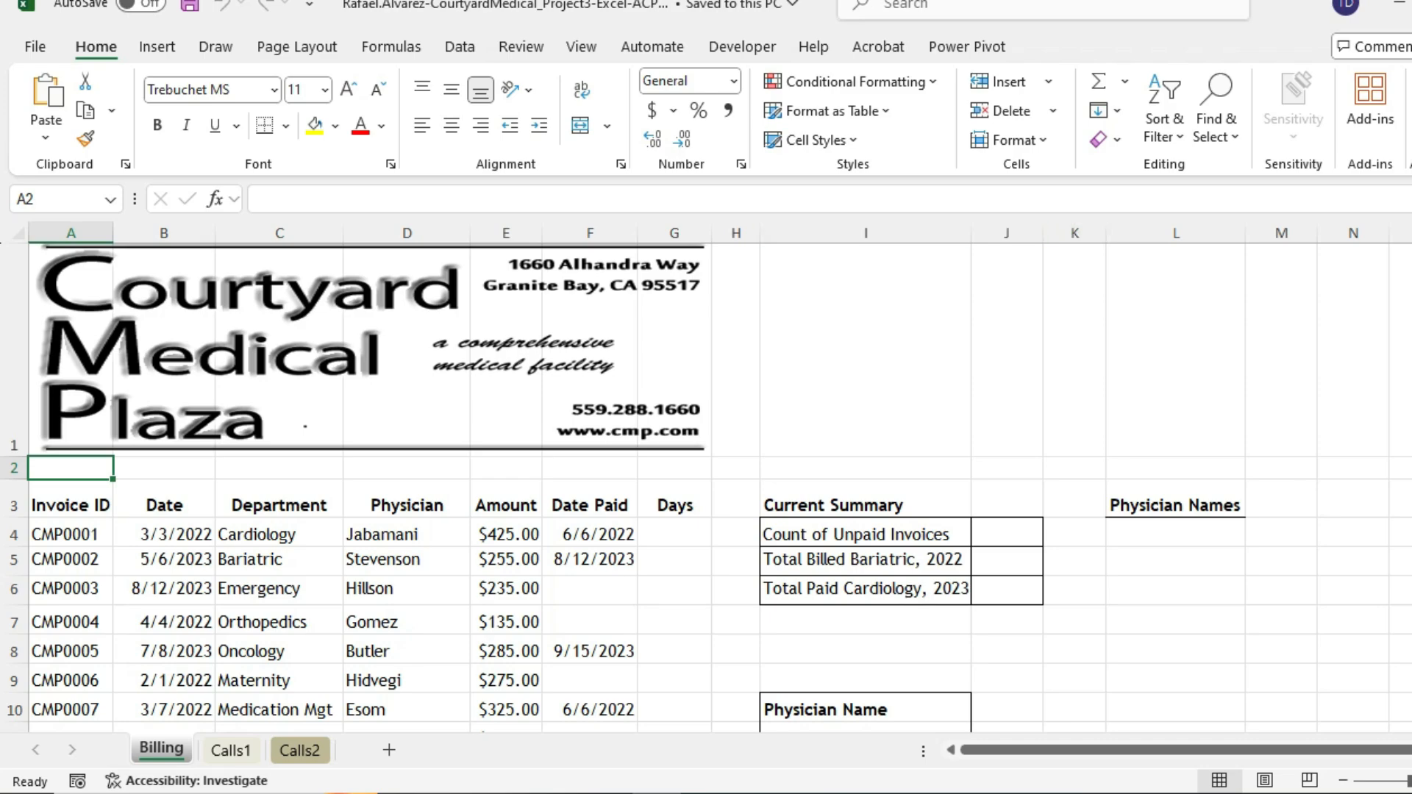
- Start =COUNTIF( in J4 for Count of Unpaid Invoices and bring up its Function Arguments
click(1007, 533)
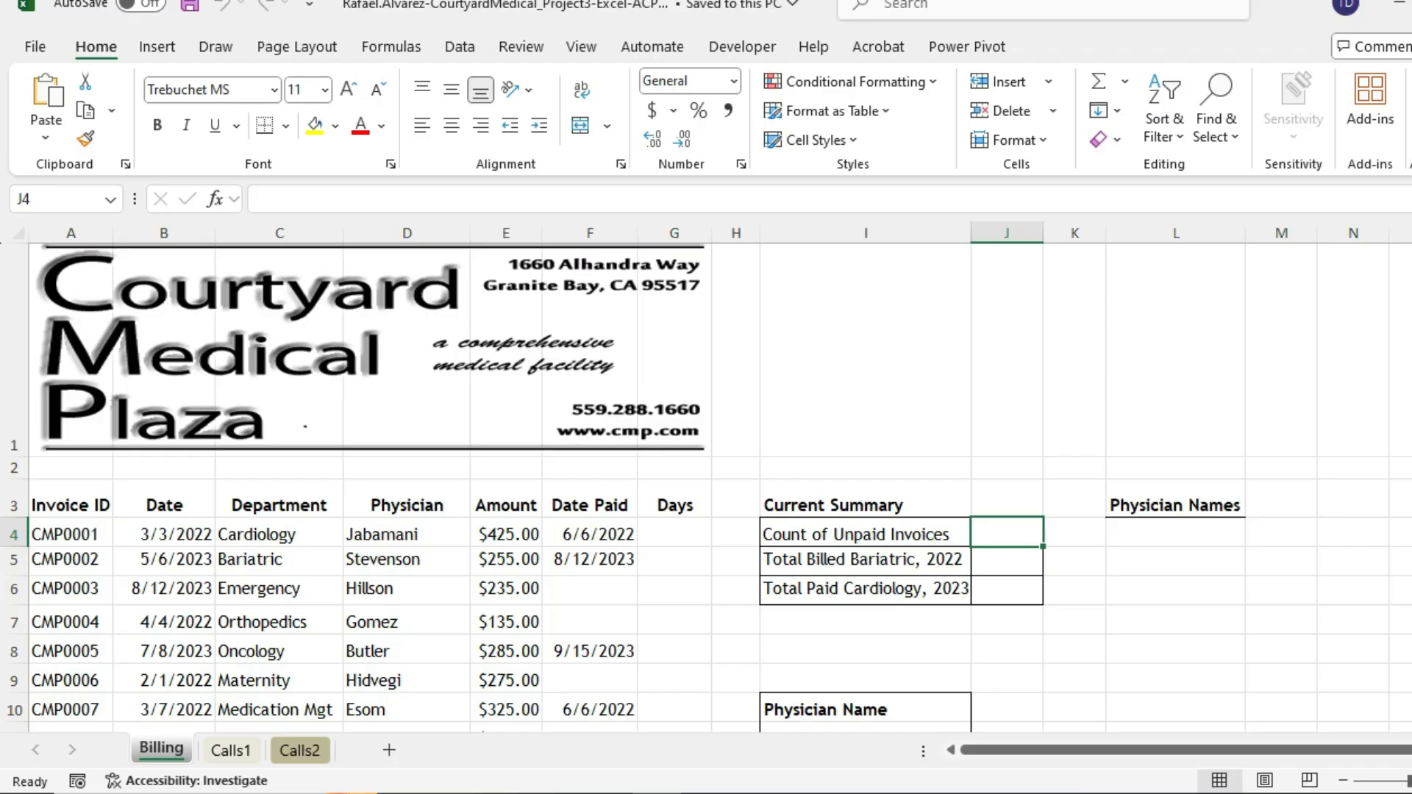
click(1255, 793)
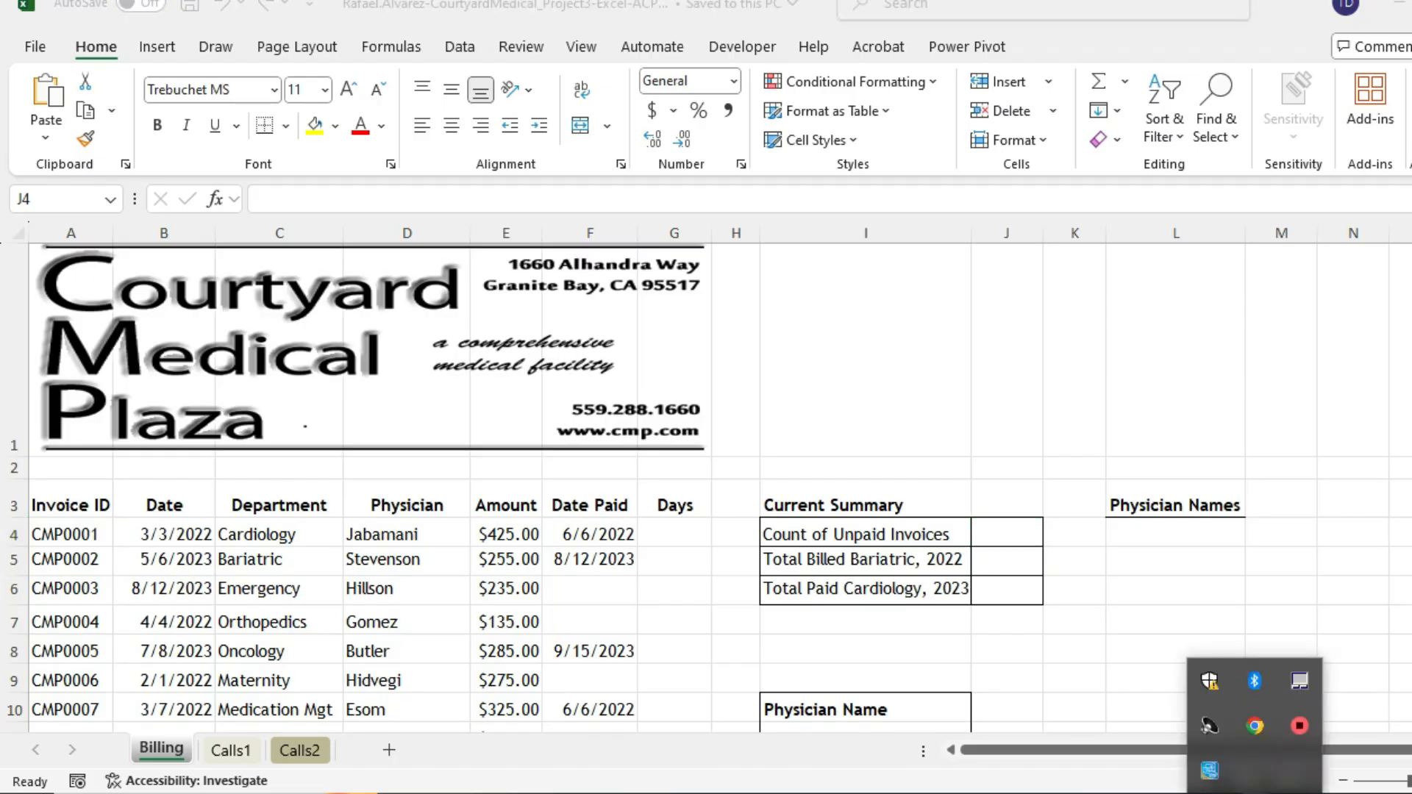
click(1299, 726)
key(alt+Tab)
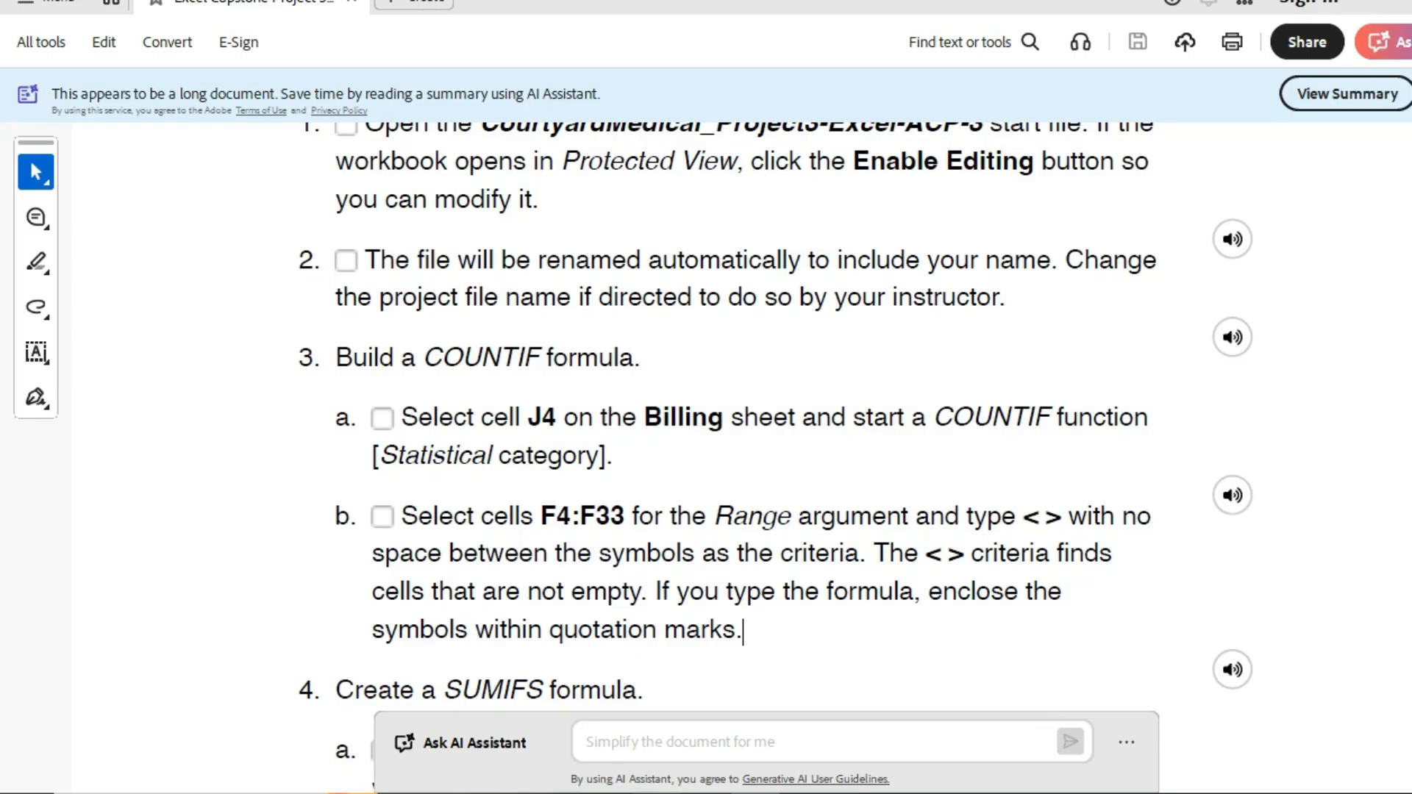
key(alt+Tab)
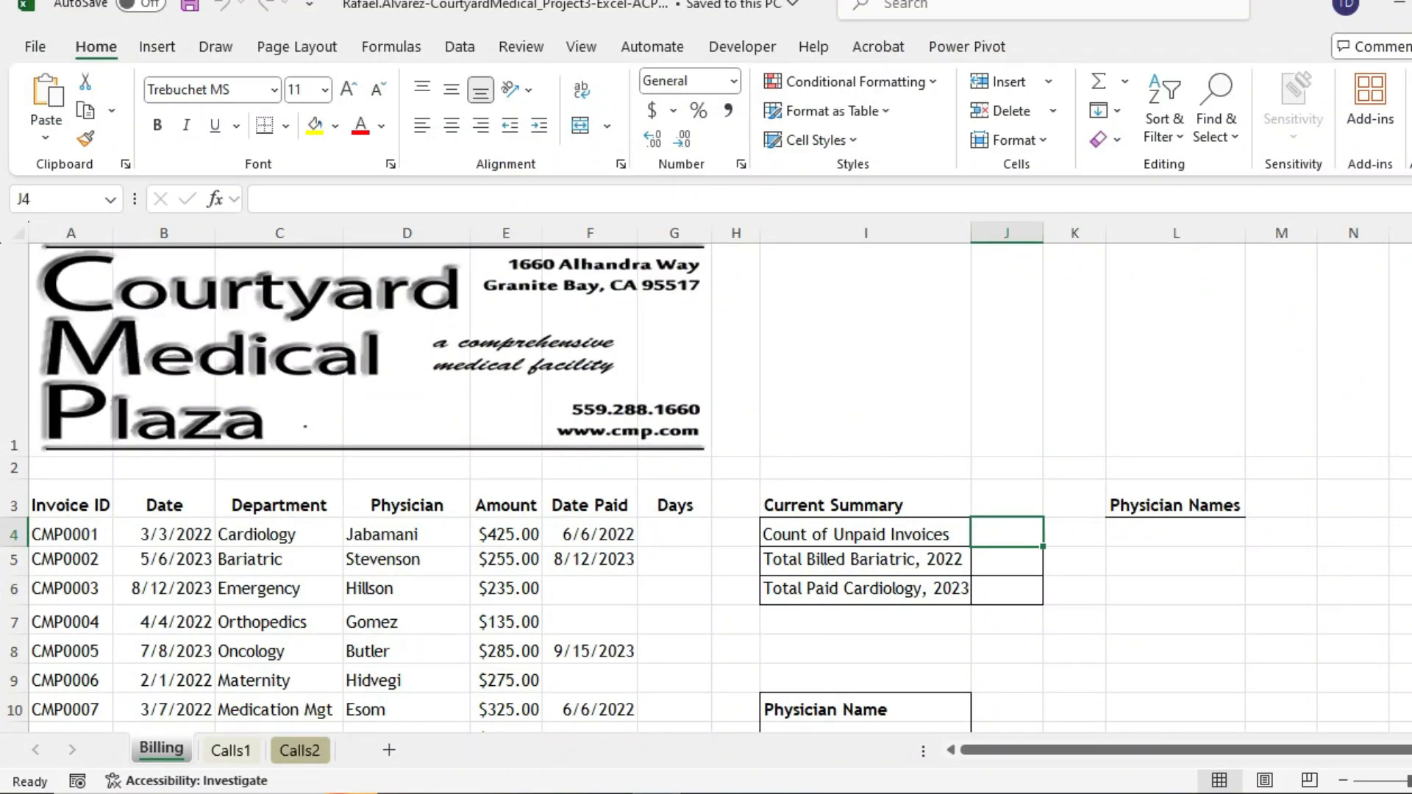
text(=C)
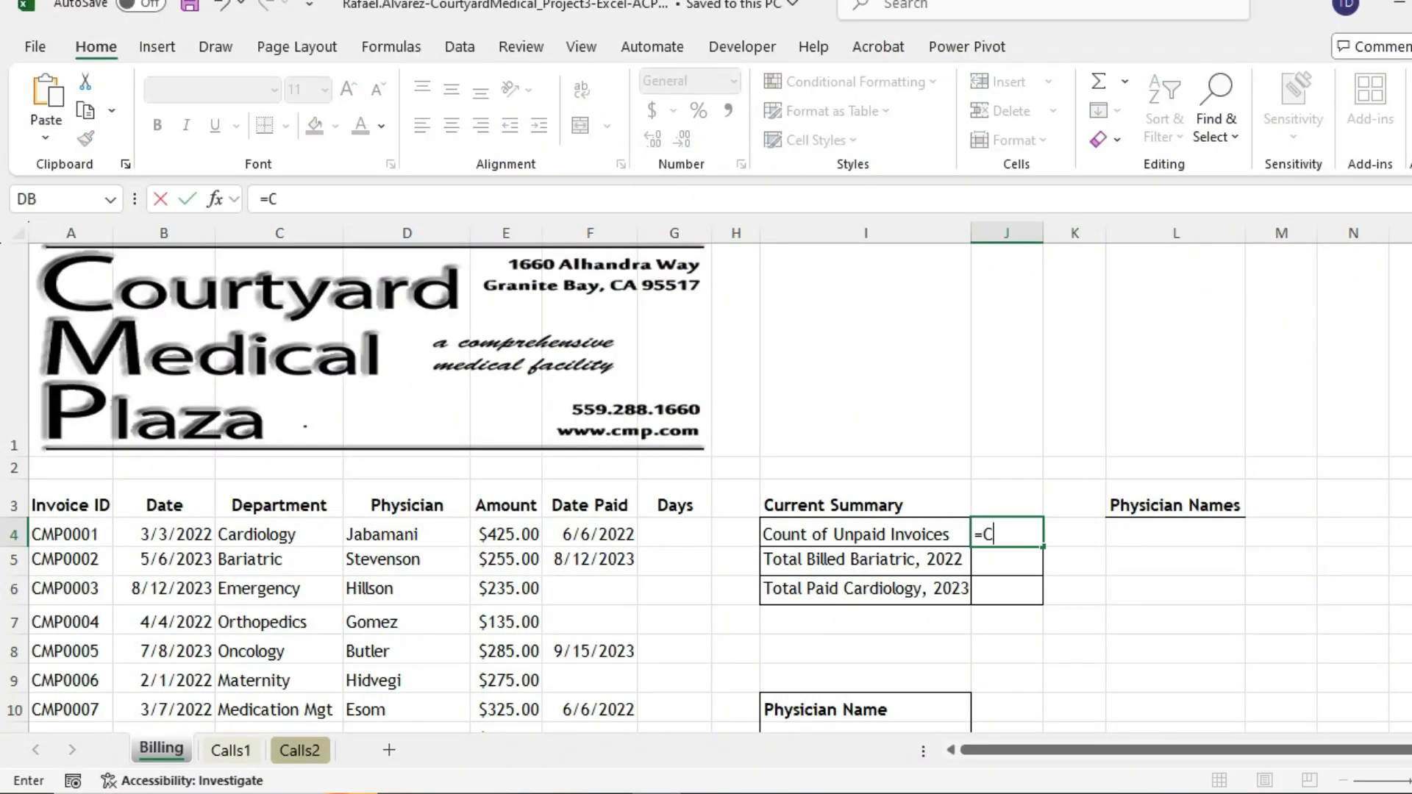
text(OUNT)
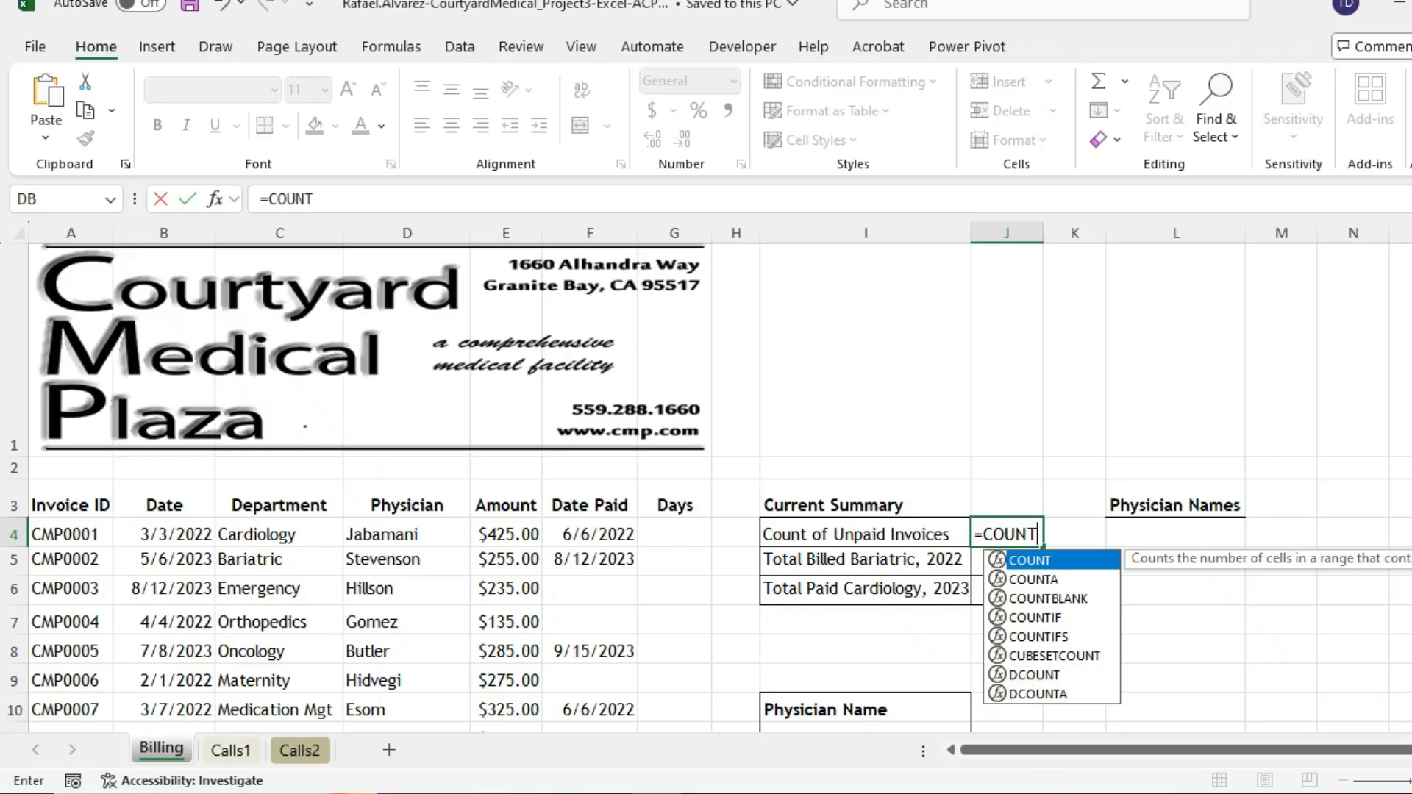
text(IF()
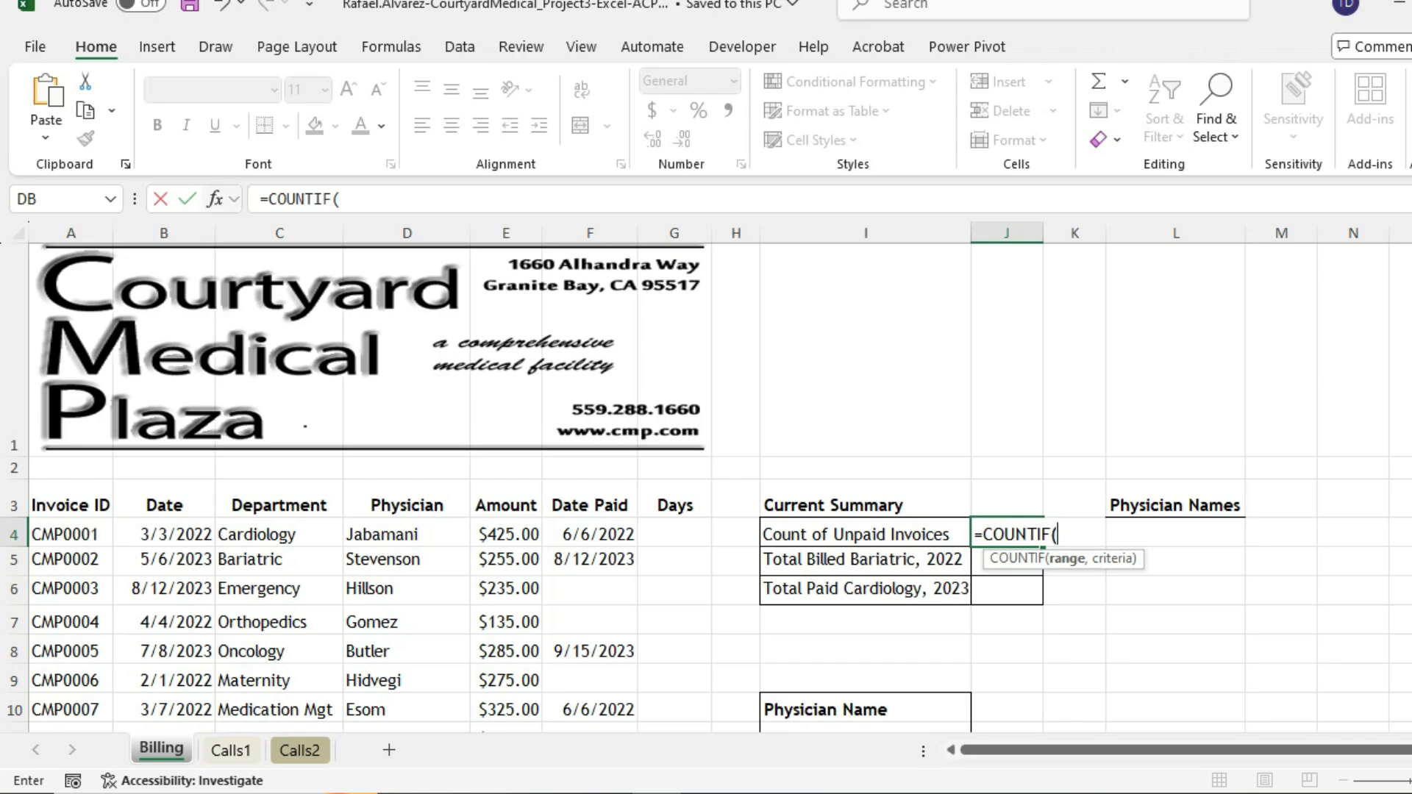
click(215, 199)
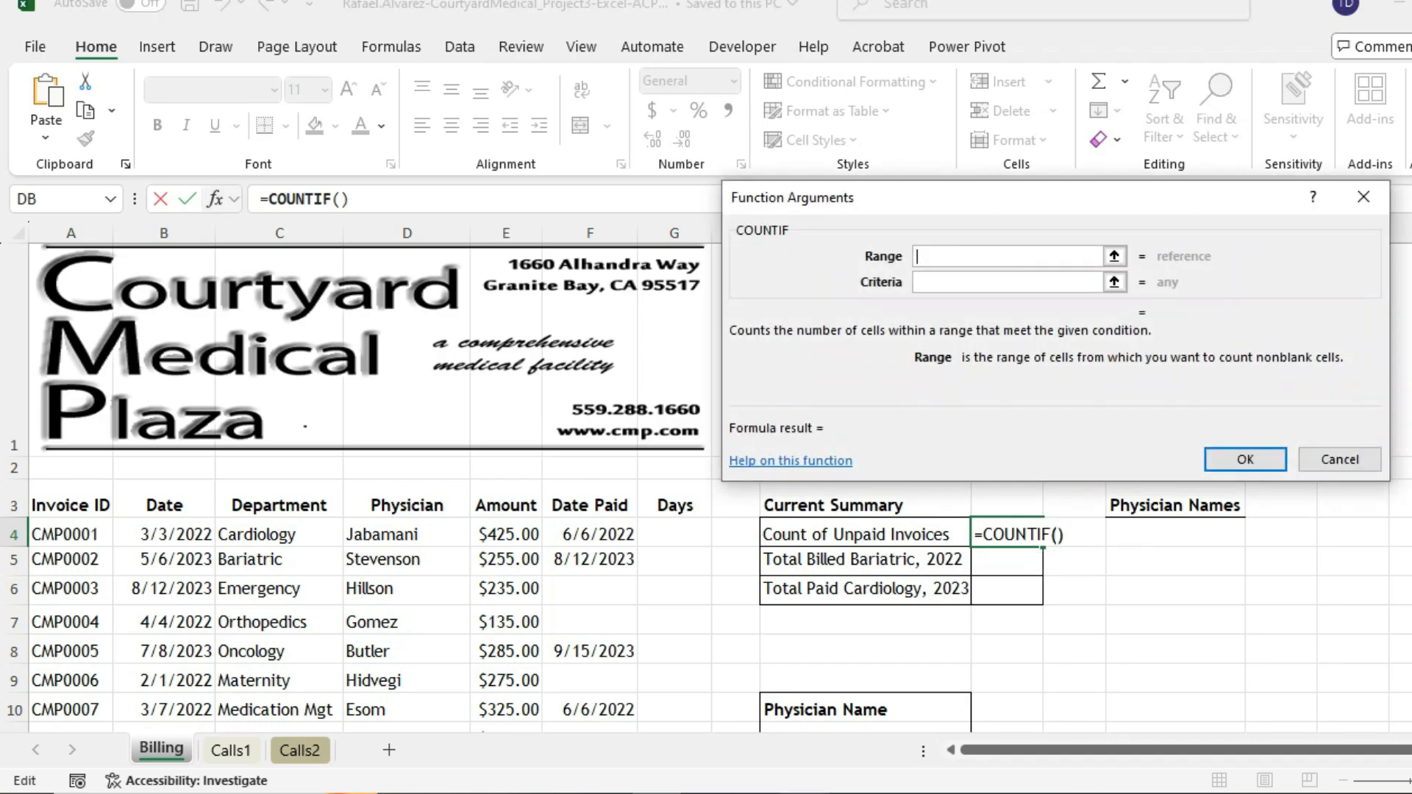
- Set the COUNTIF range to the Date Paid cells F4:F33 and resume editing the formula
click(754, 793)
drag(590, 534, 626, 673)
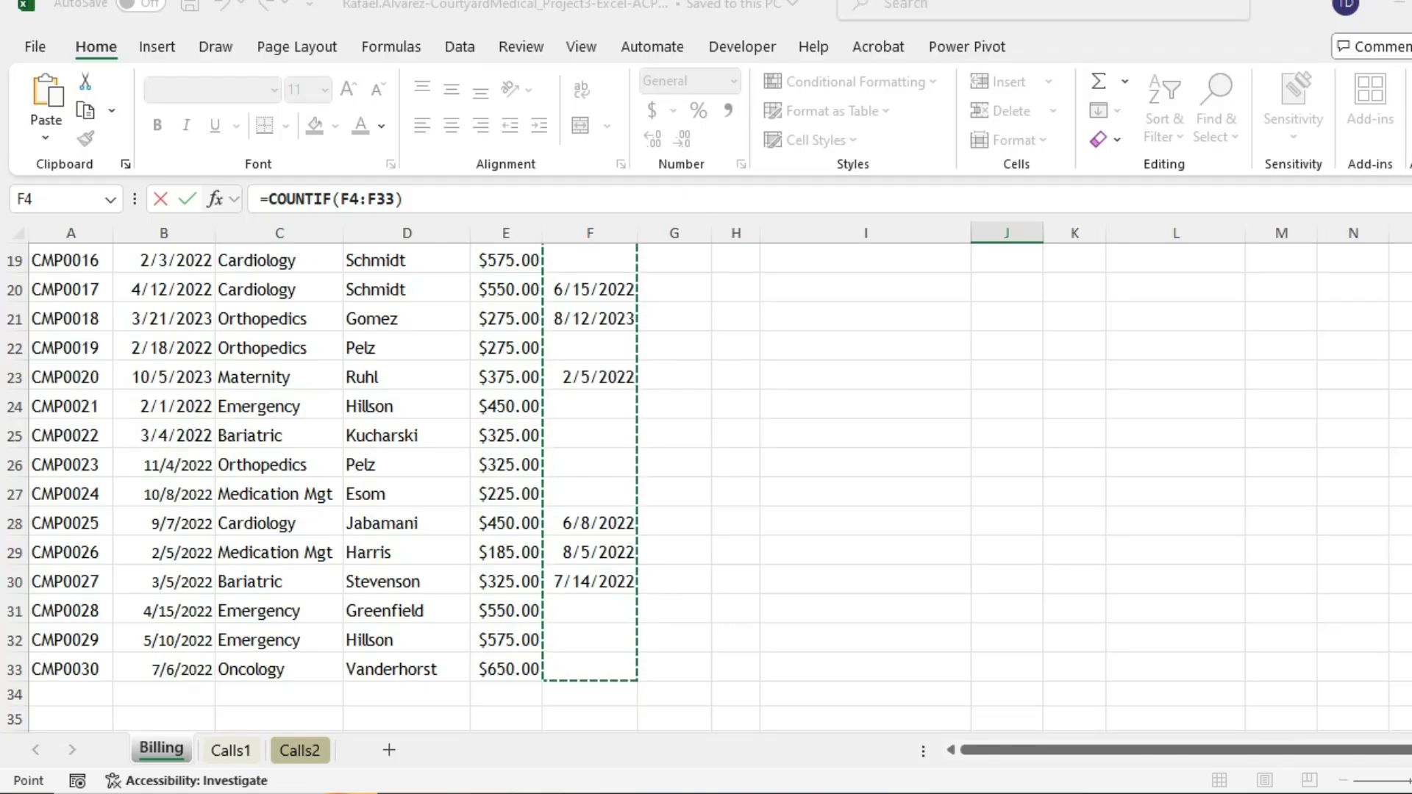
scroll(706, 486, up, 6)
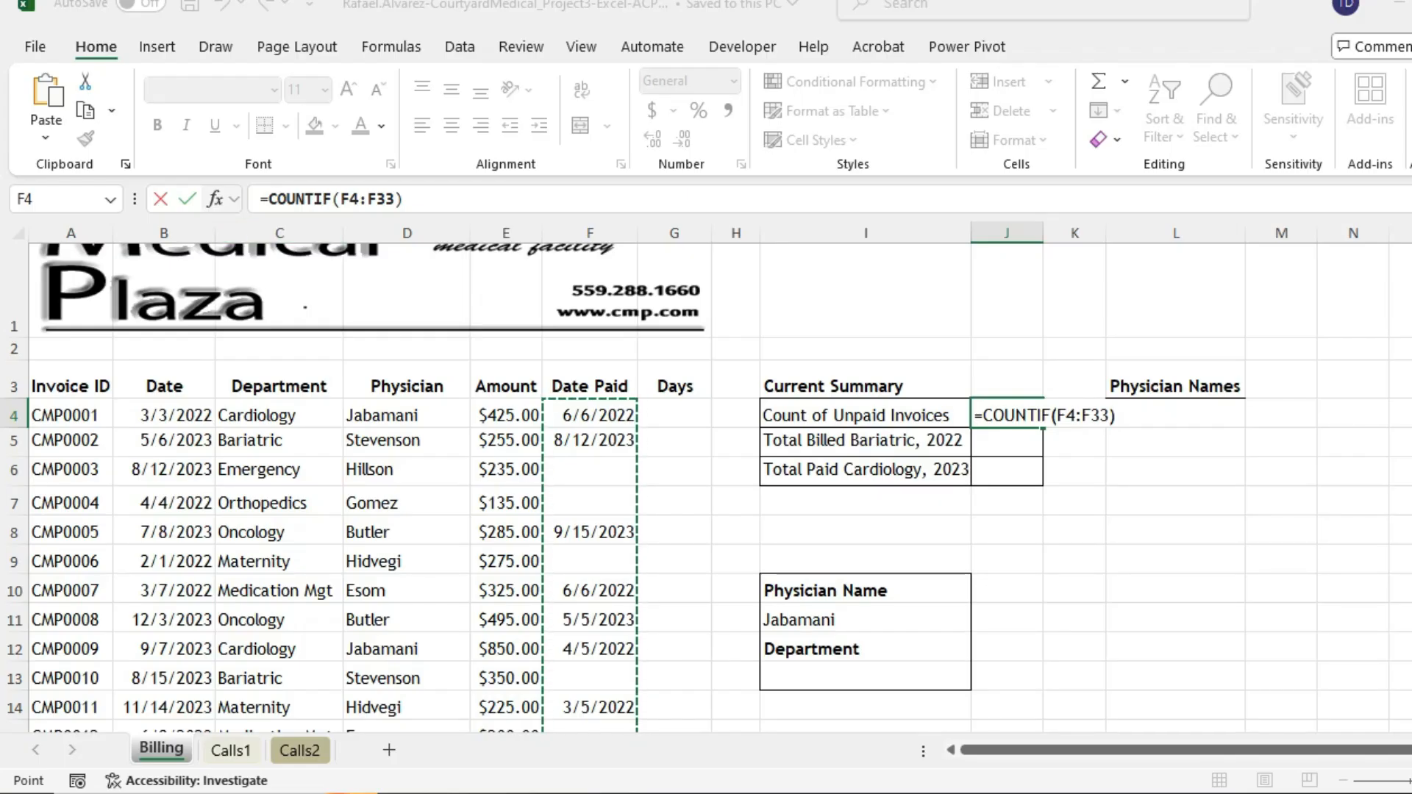
key(Return)
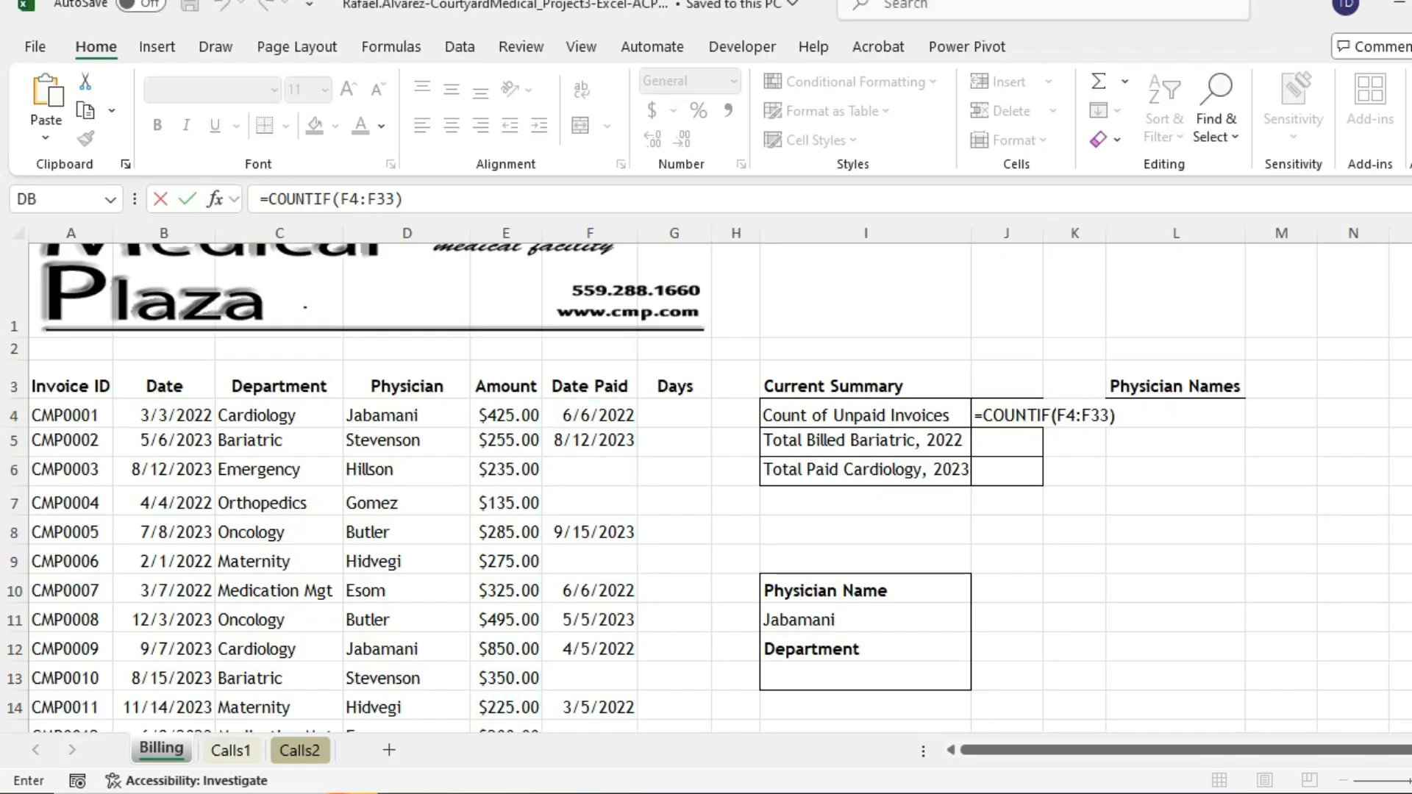
key(Return)
scroll(706, 485, up, 2)
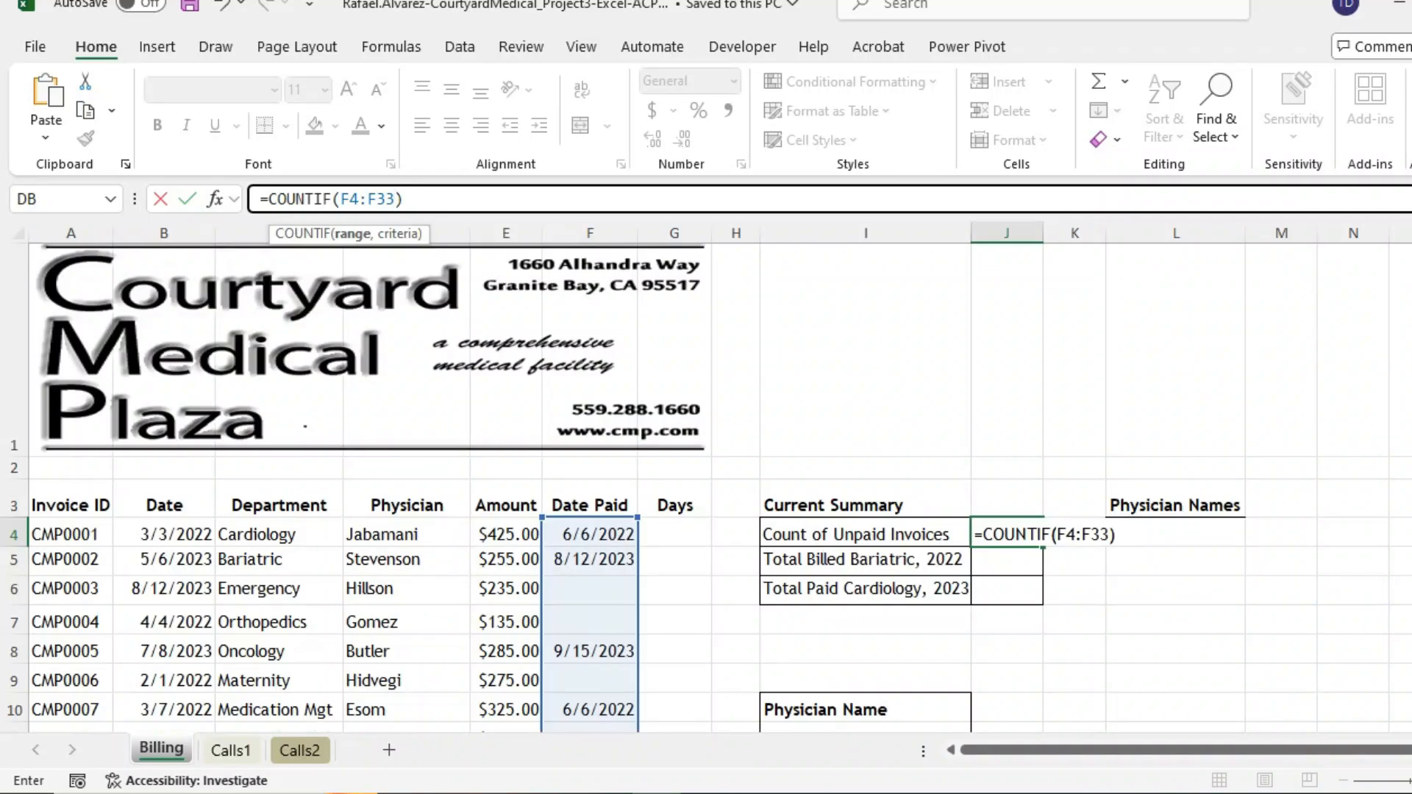
scroll(706, 485, down, 9)
scroll(706, 486, up, 4)
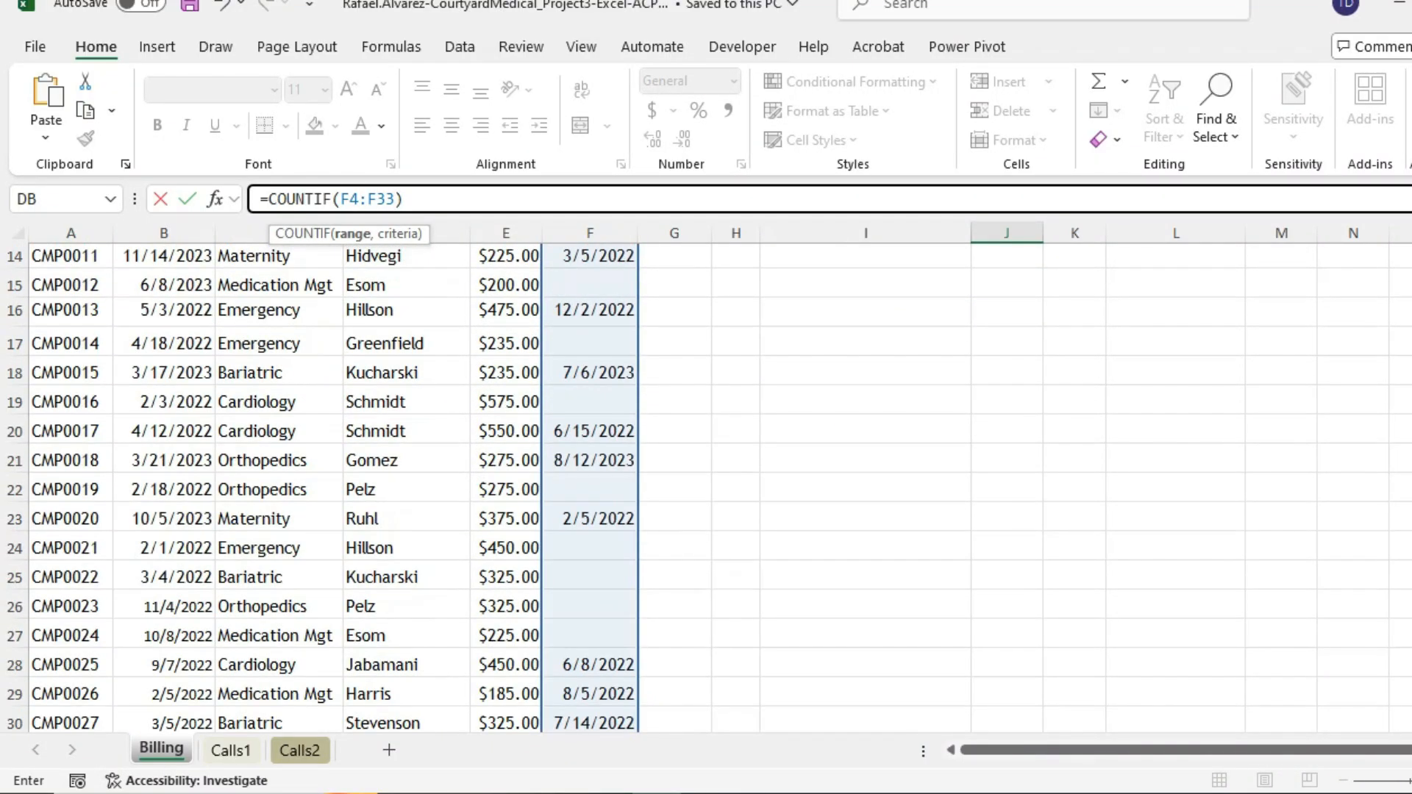
scroll(706, 485, up, 3)
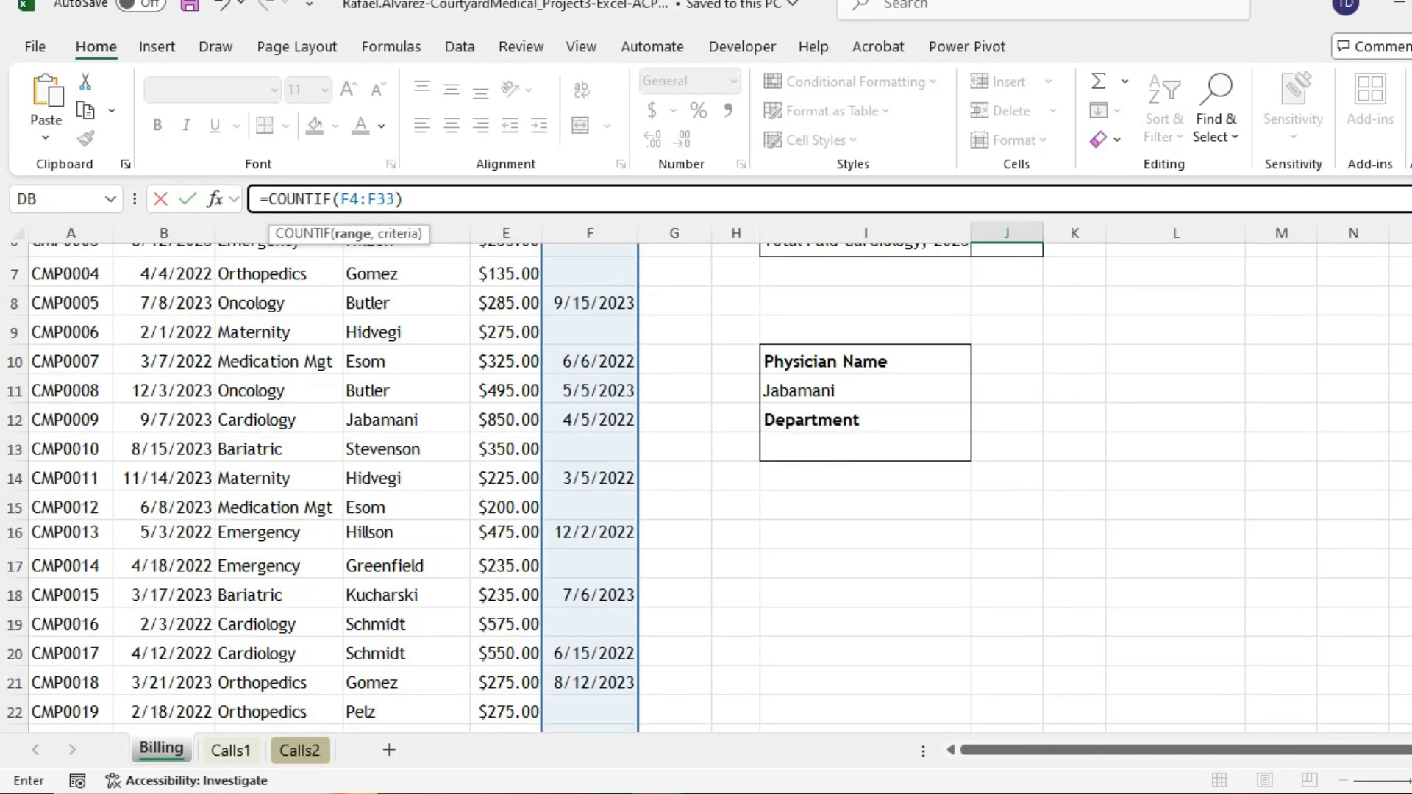
click(278, 199)
- Give COUNTIF the criteria <> so J4 holds =COUNTIF(F4:F33,"<>") and shows 15
click(395, 199)
click(215, 198)
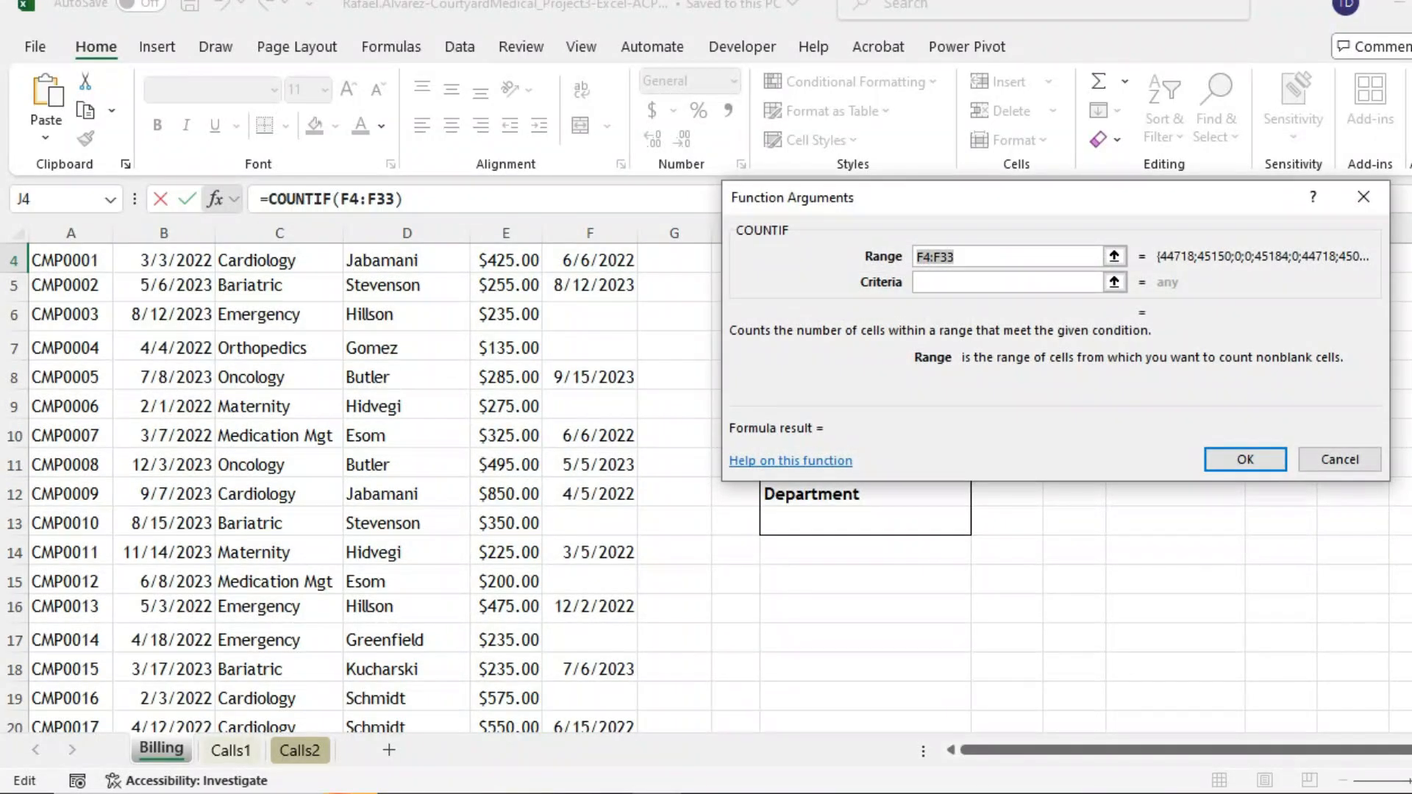
click(1007, 283)
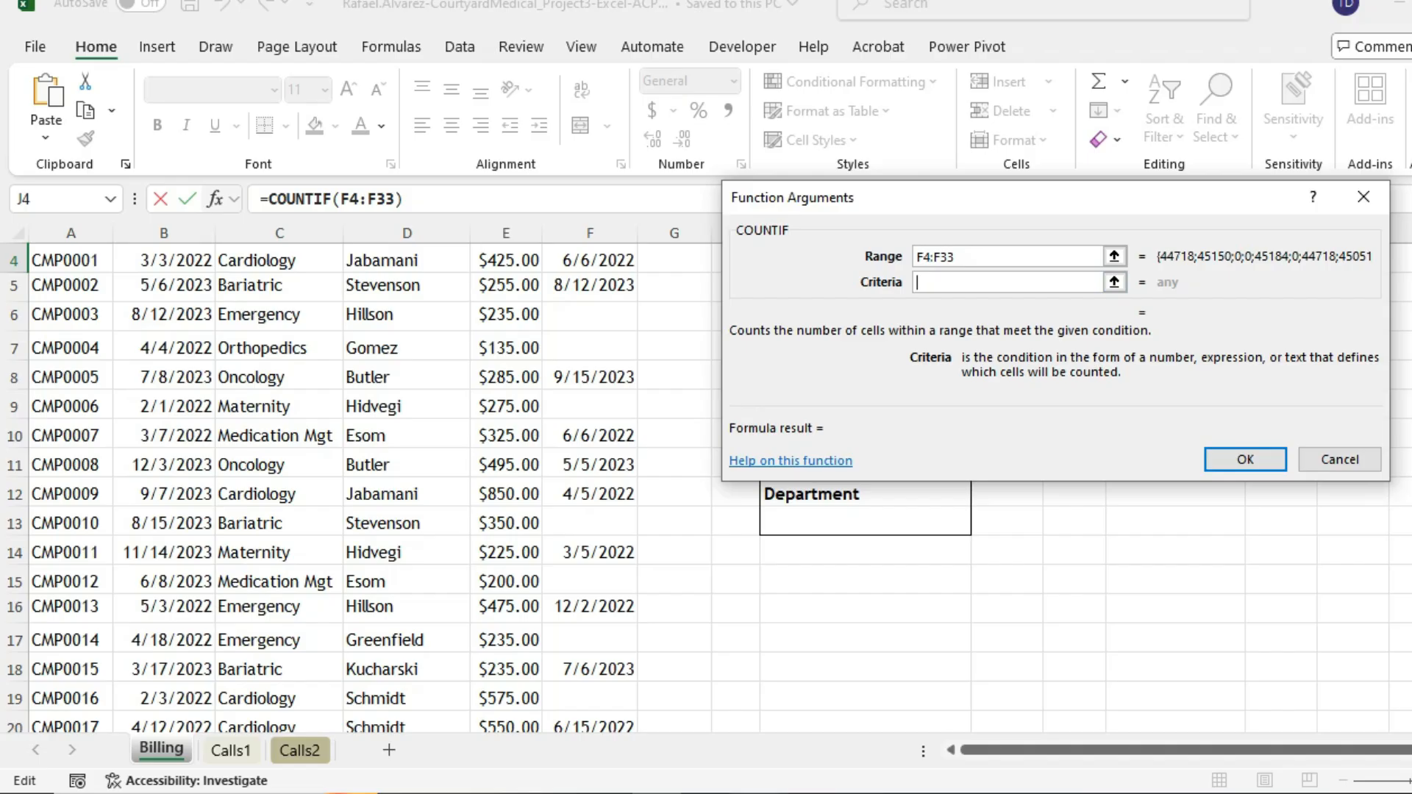
click(755, 792)
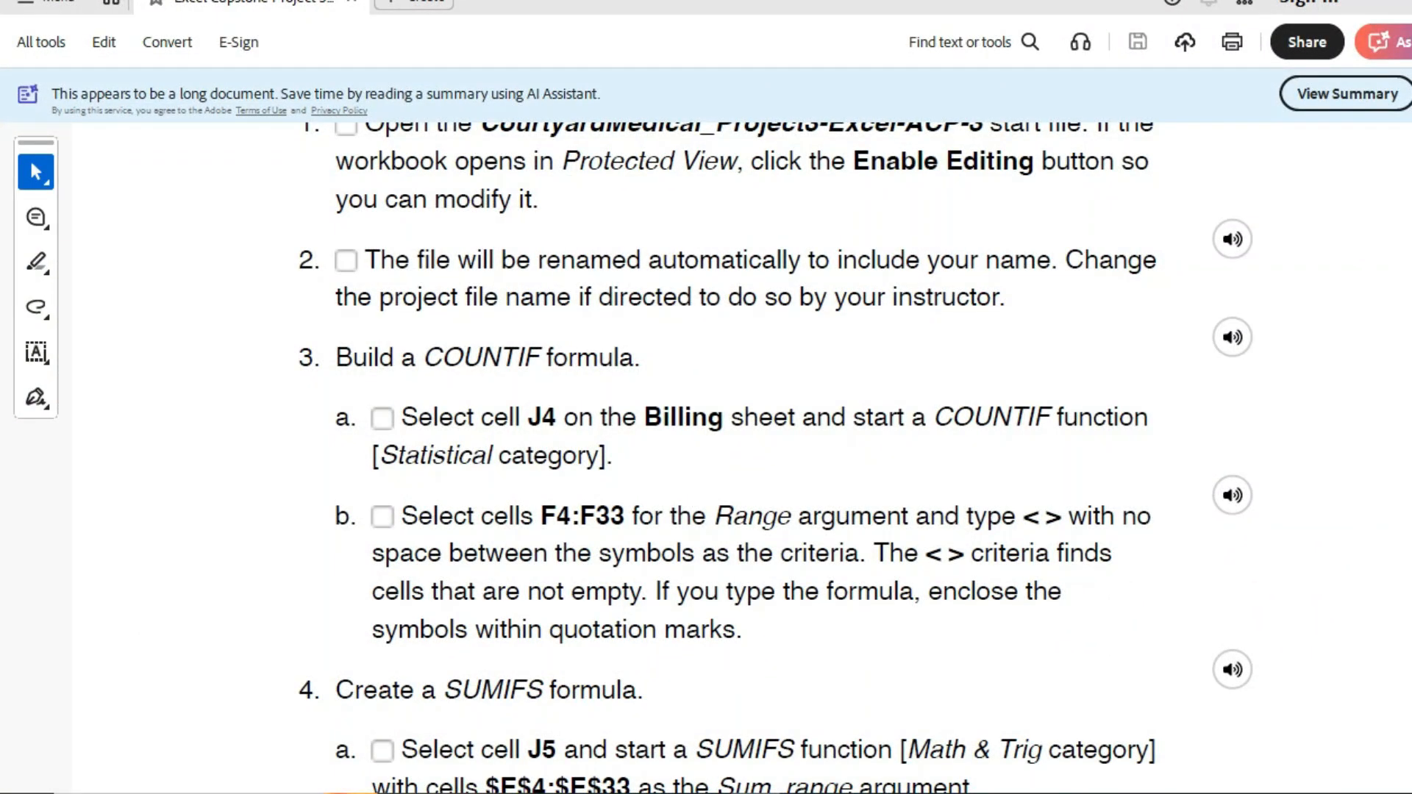
click(756, 793)
text(<>)
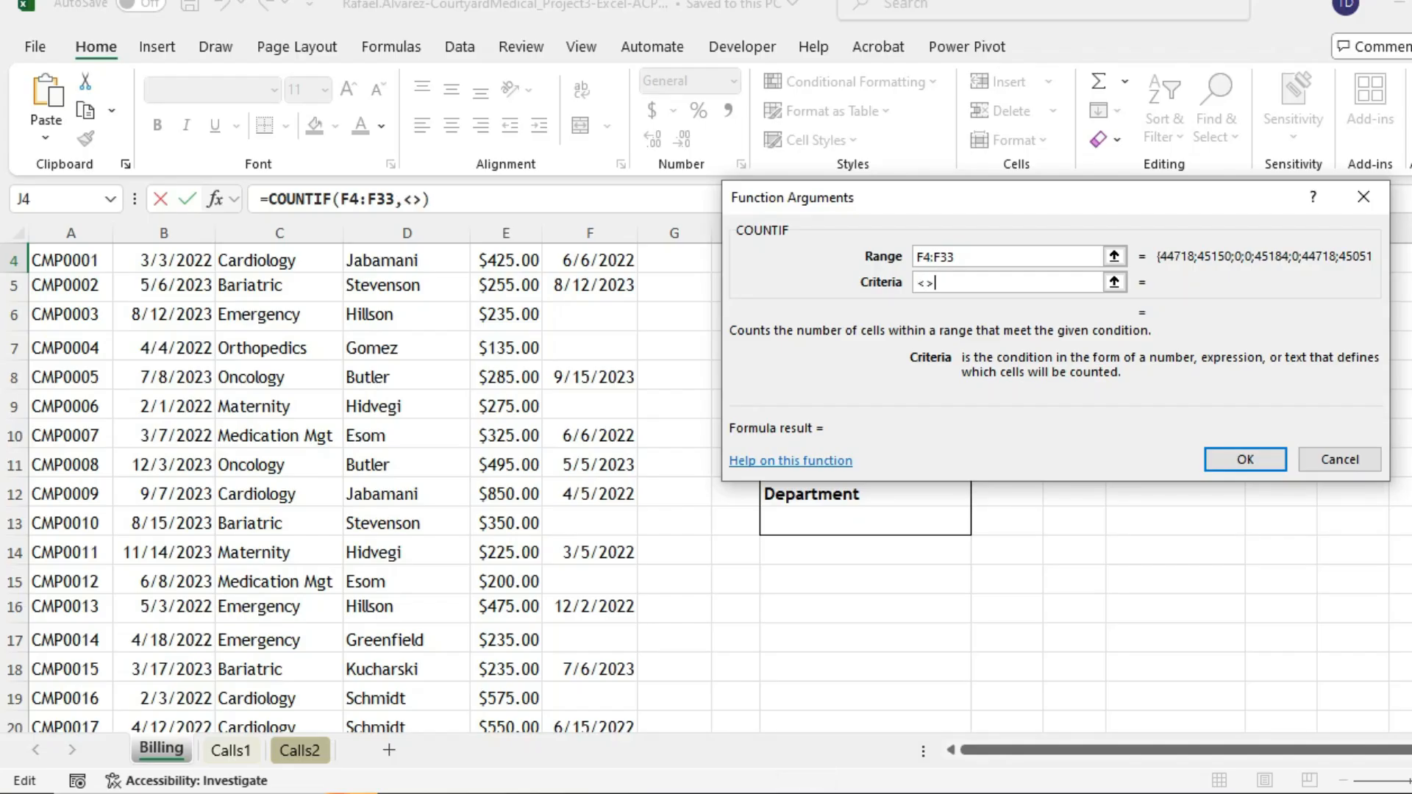
click(1111, 257)
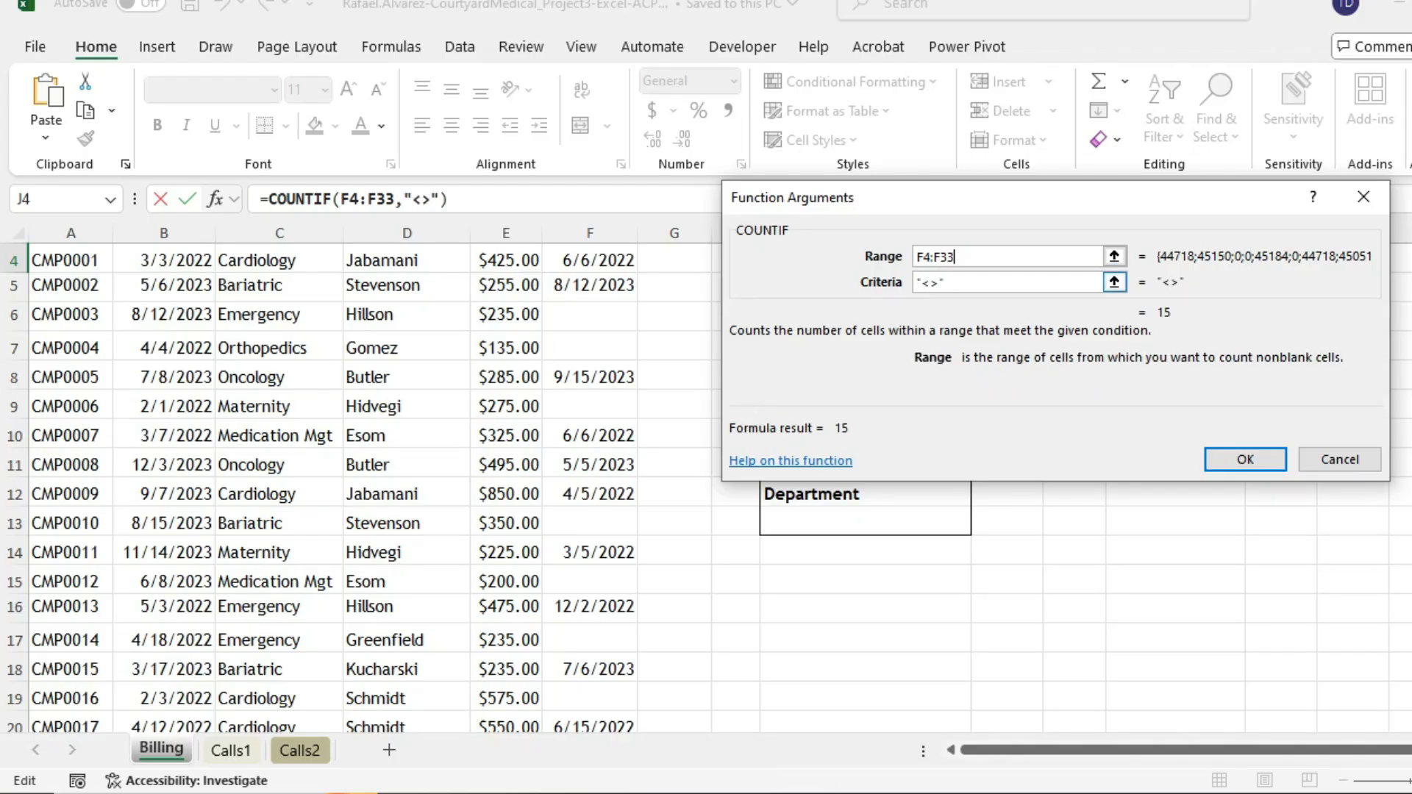
click(1008, 283)
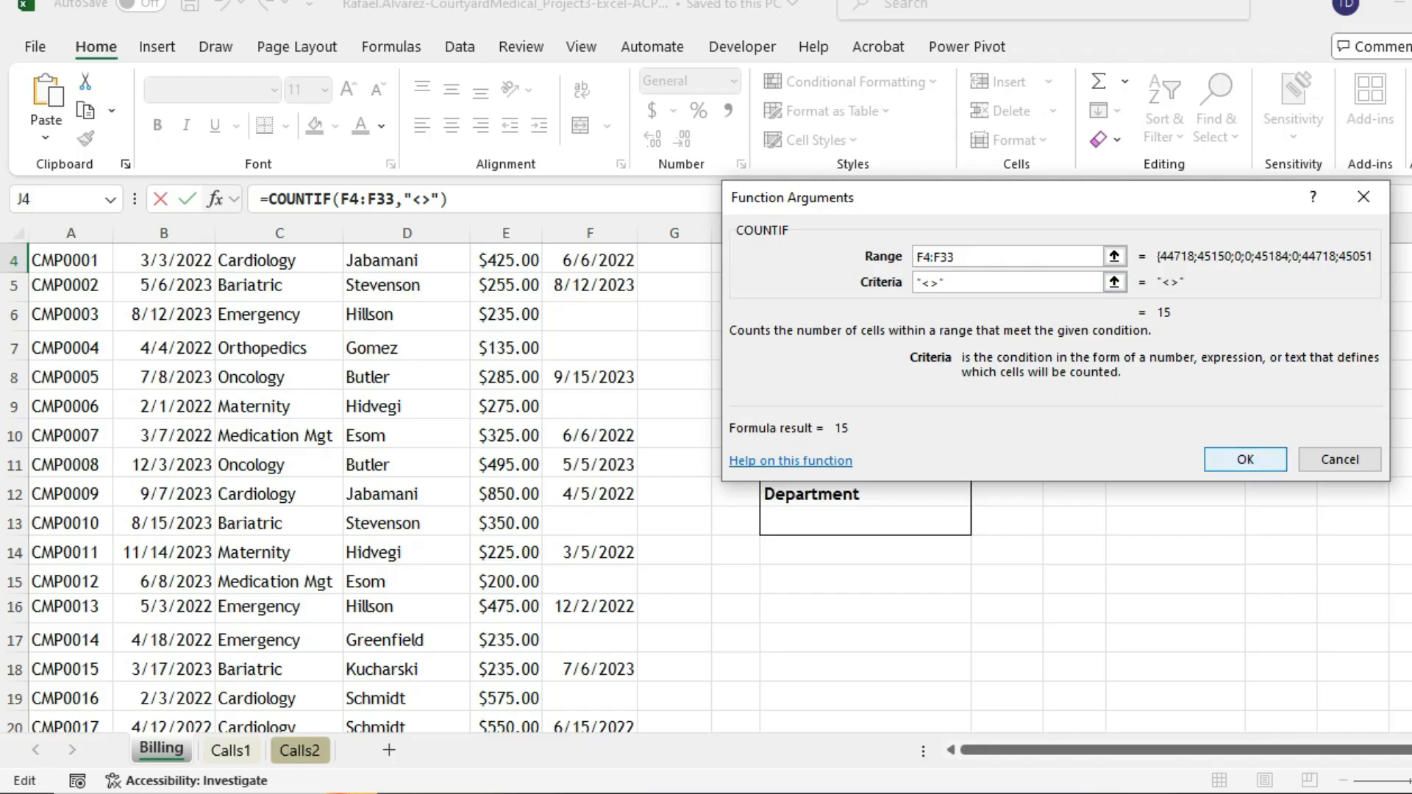
click(1245, 459)
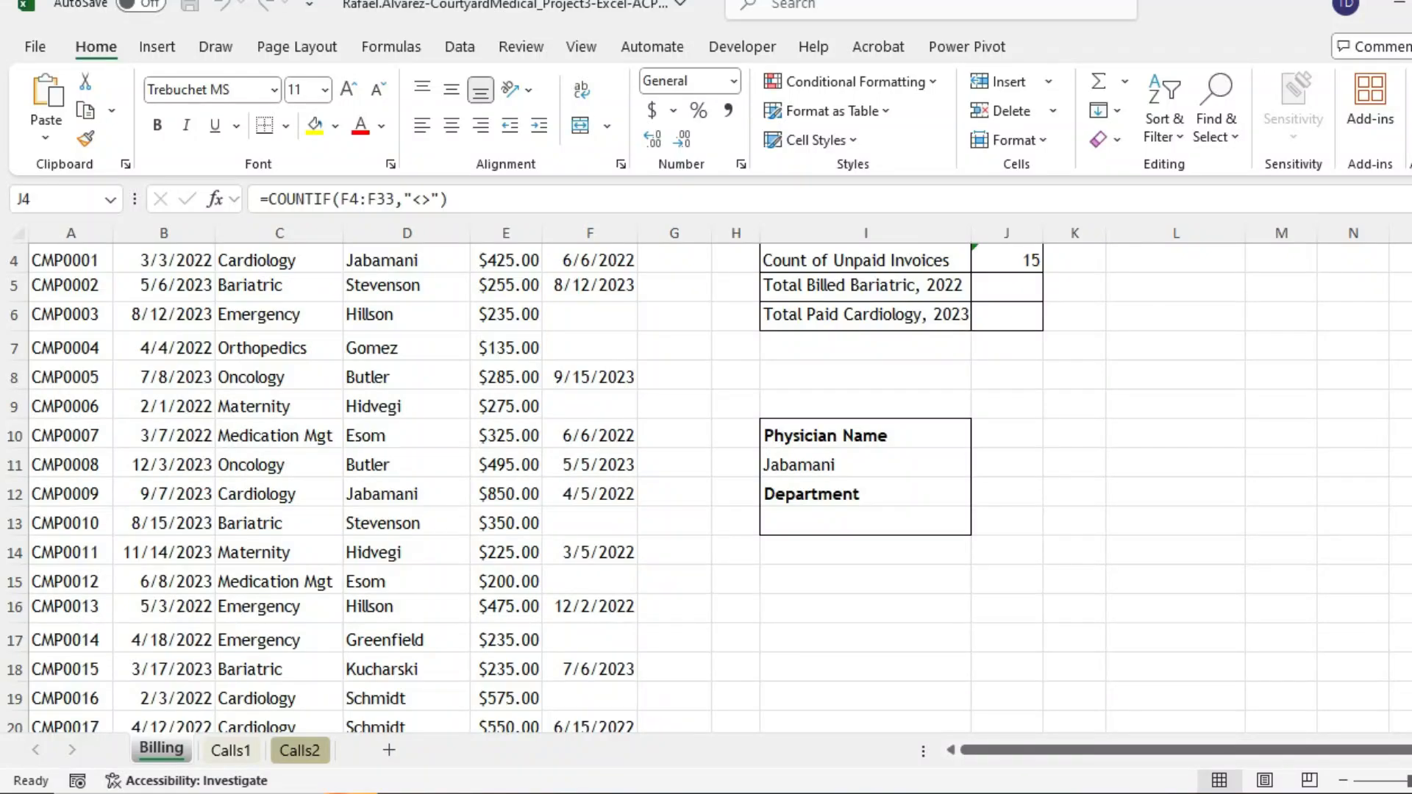
- Commit =SUMIFS($E$4:$E$33,C4:C33,"bar*",B4:B33,"<=1/1/23") in J5, returning 650
scroll(705, 441, up, 1)
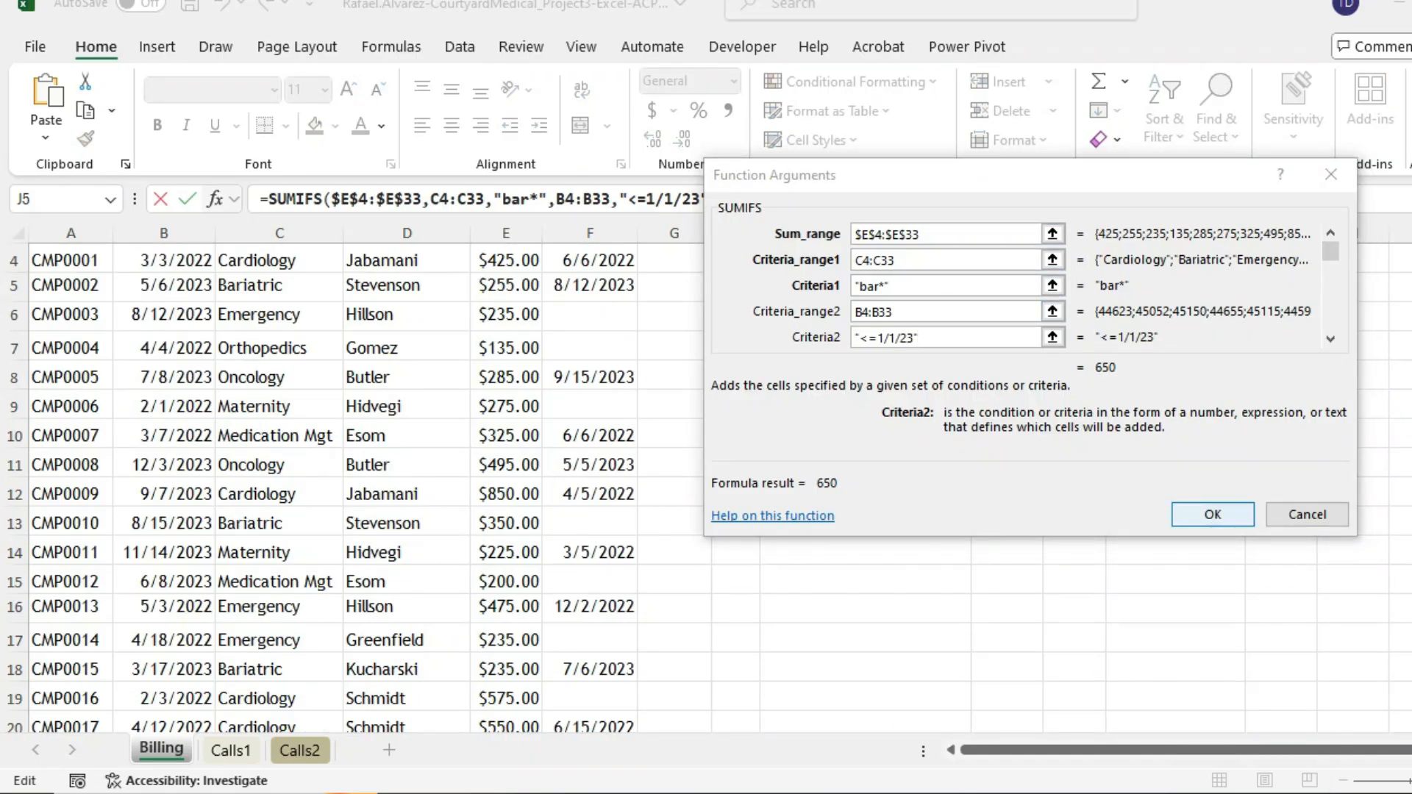
key(Return)
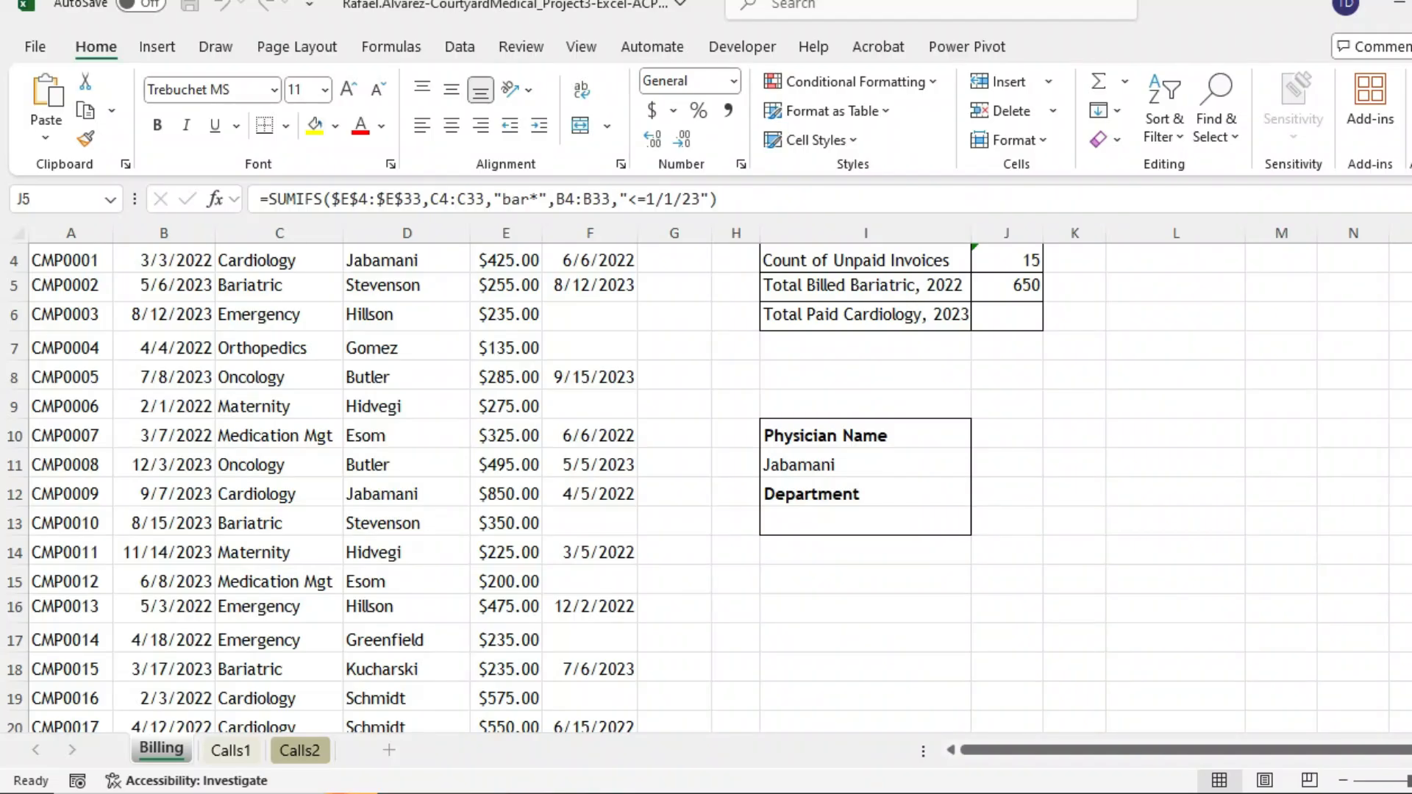
scroll(697, 485, up, 1)
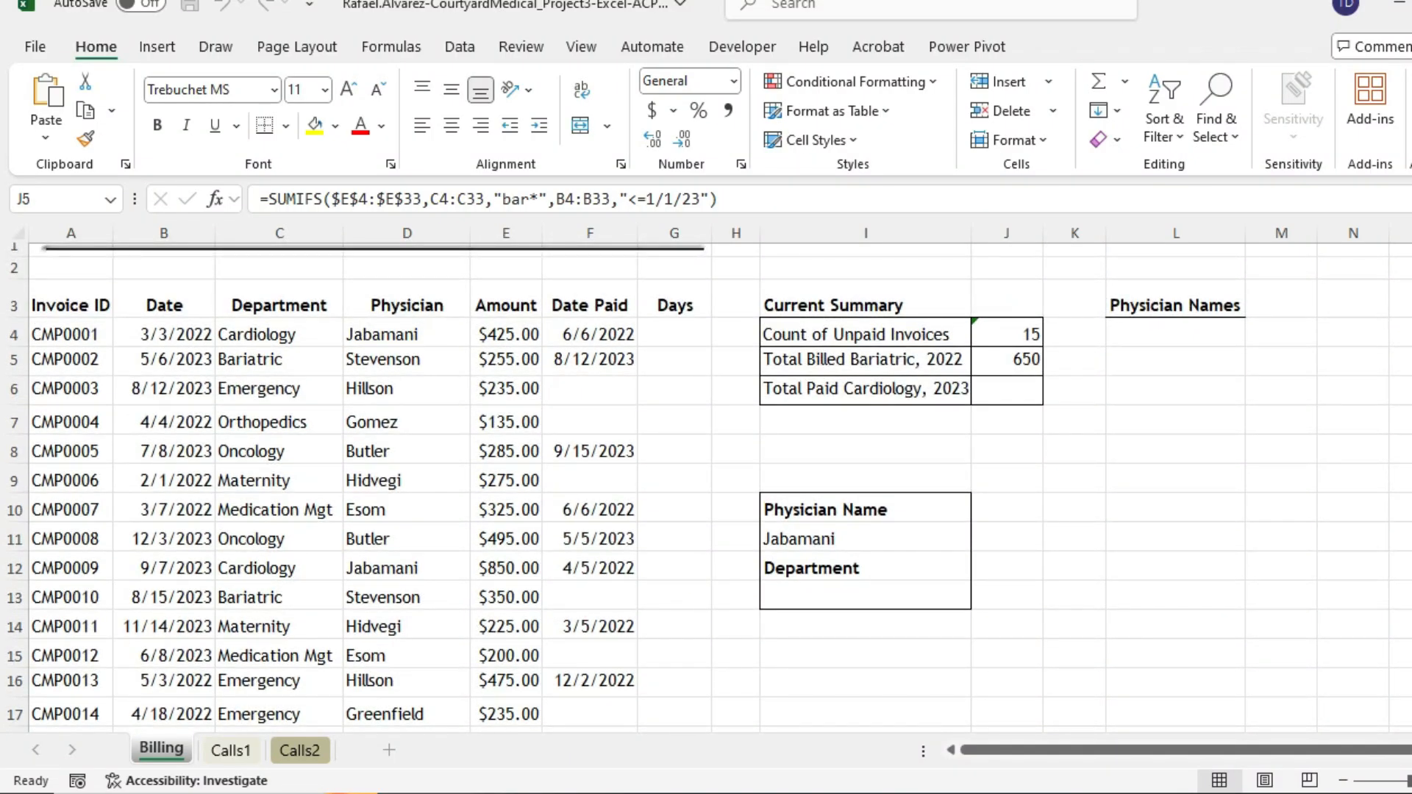
click(1007, 390)
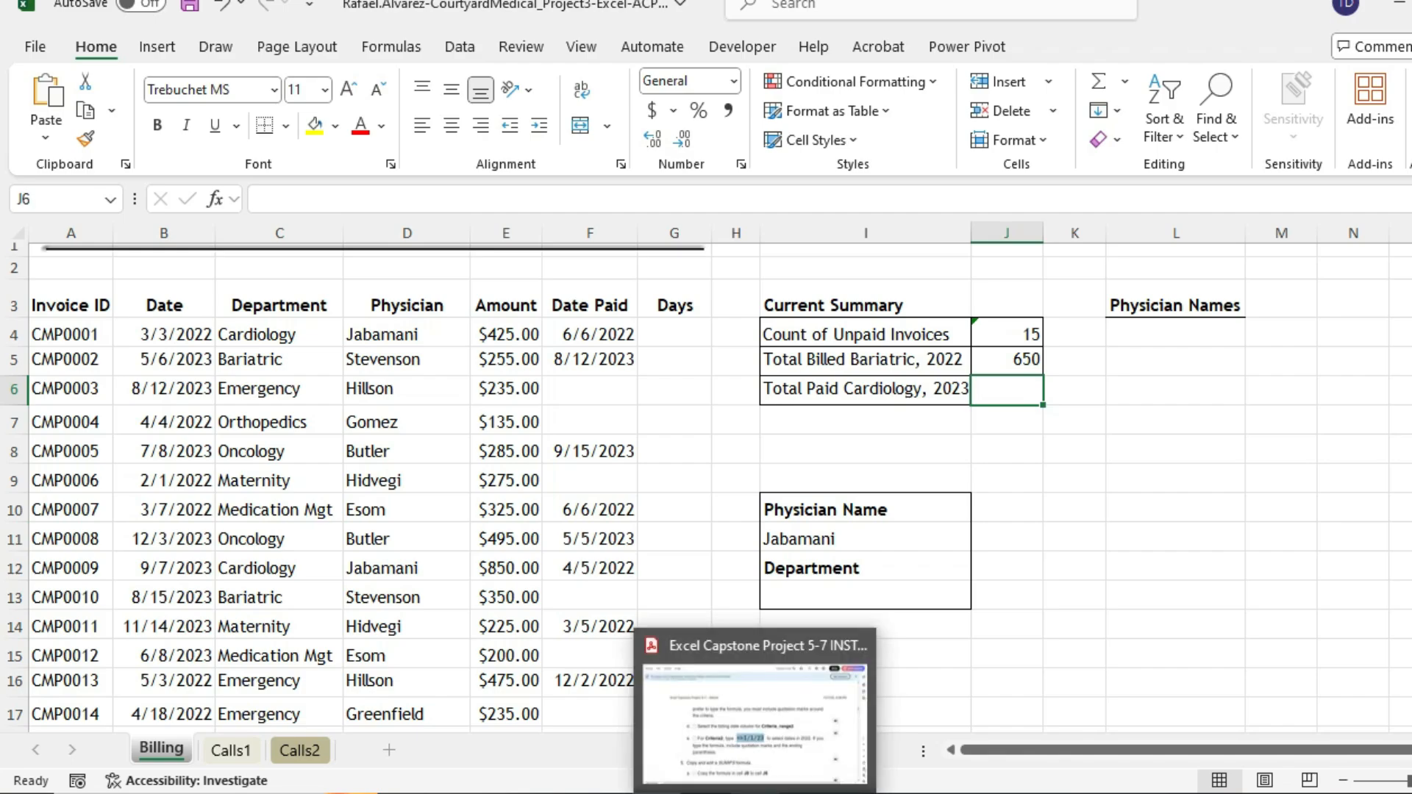
- Read step 5's SUMIFS copy-and-edit instructions in the PDF, then return to Excel
click(754, 792)
scroll(756, 514, up, 8)
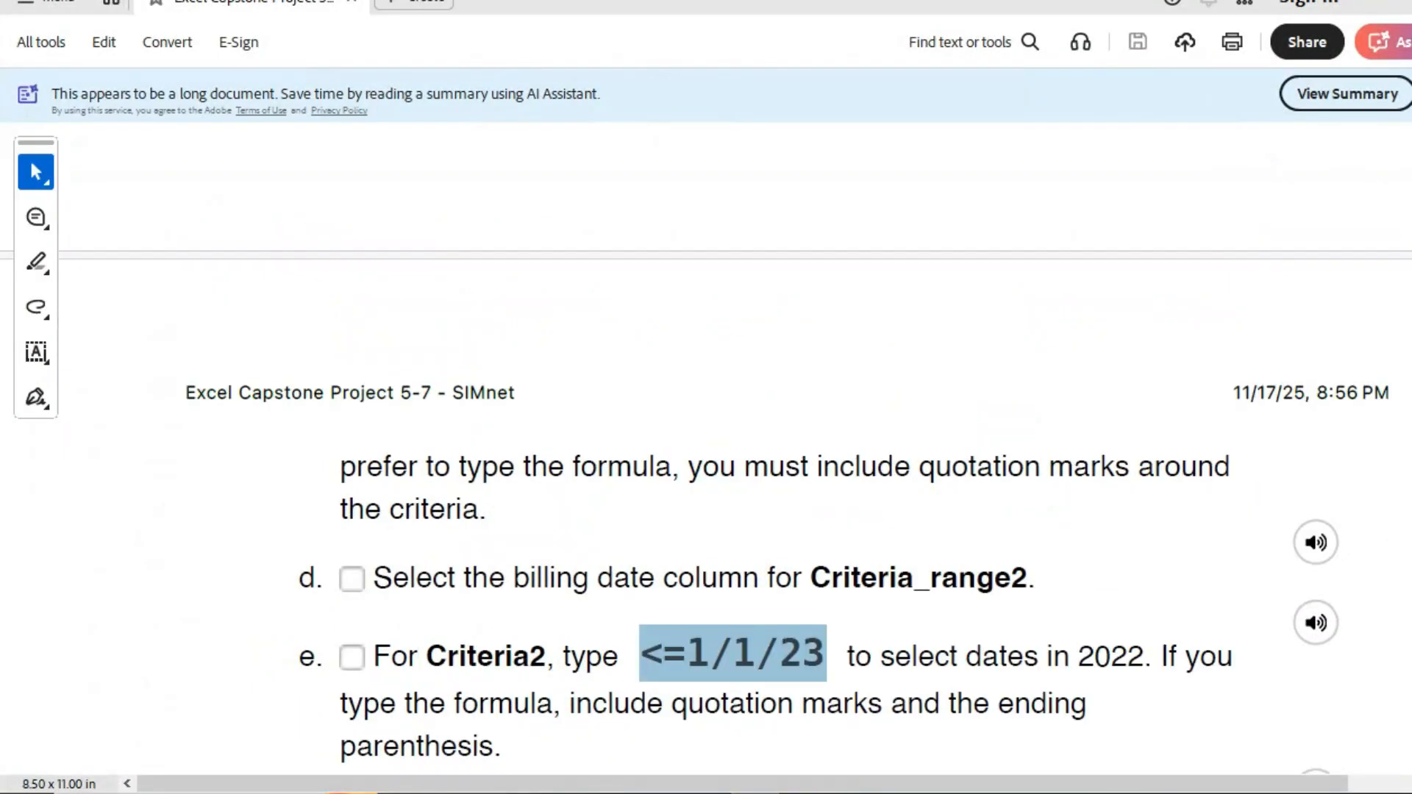
scroll(756, 515, up, 5)
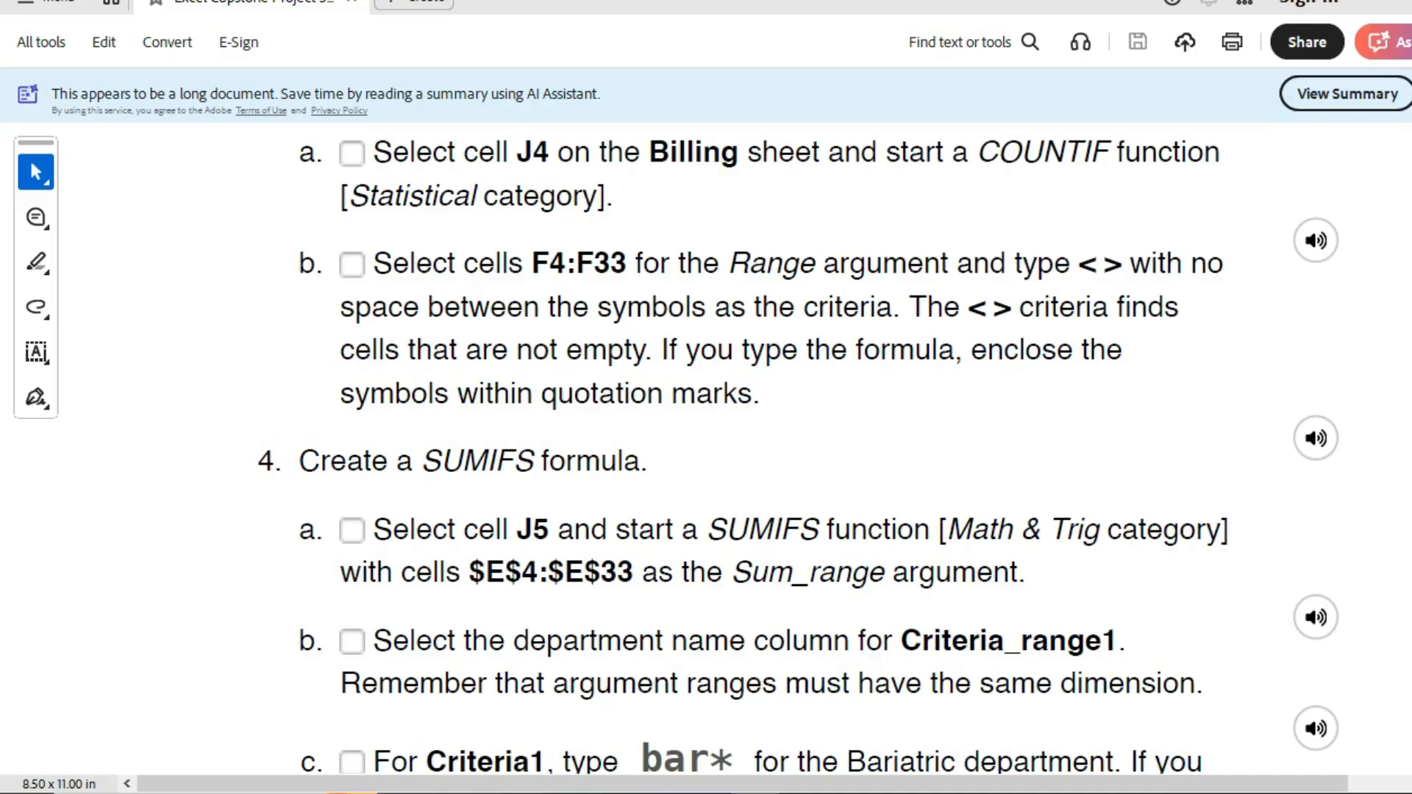
scroll(735, 441, down, 10)
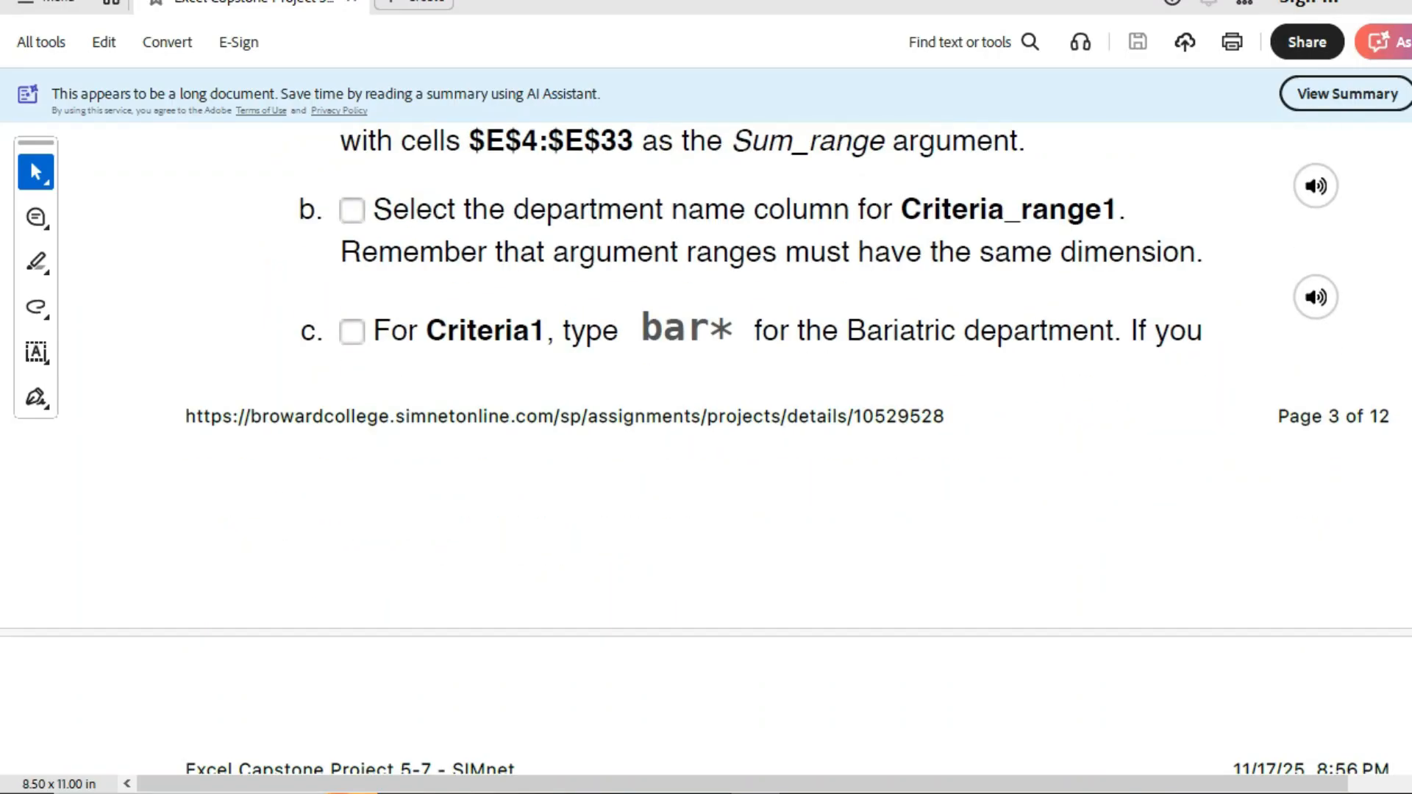
scroll(735, 441, down, 2)
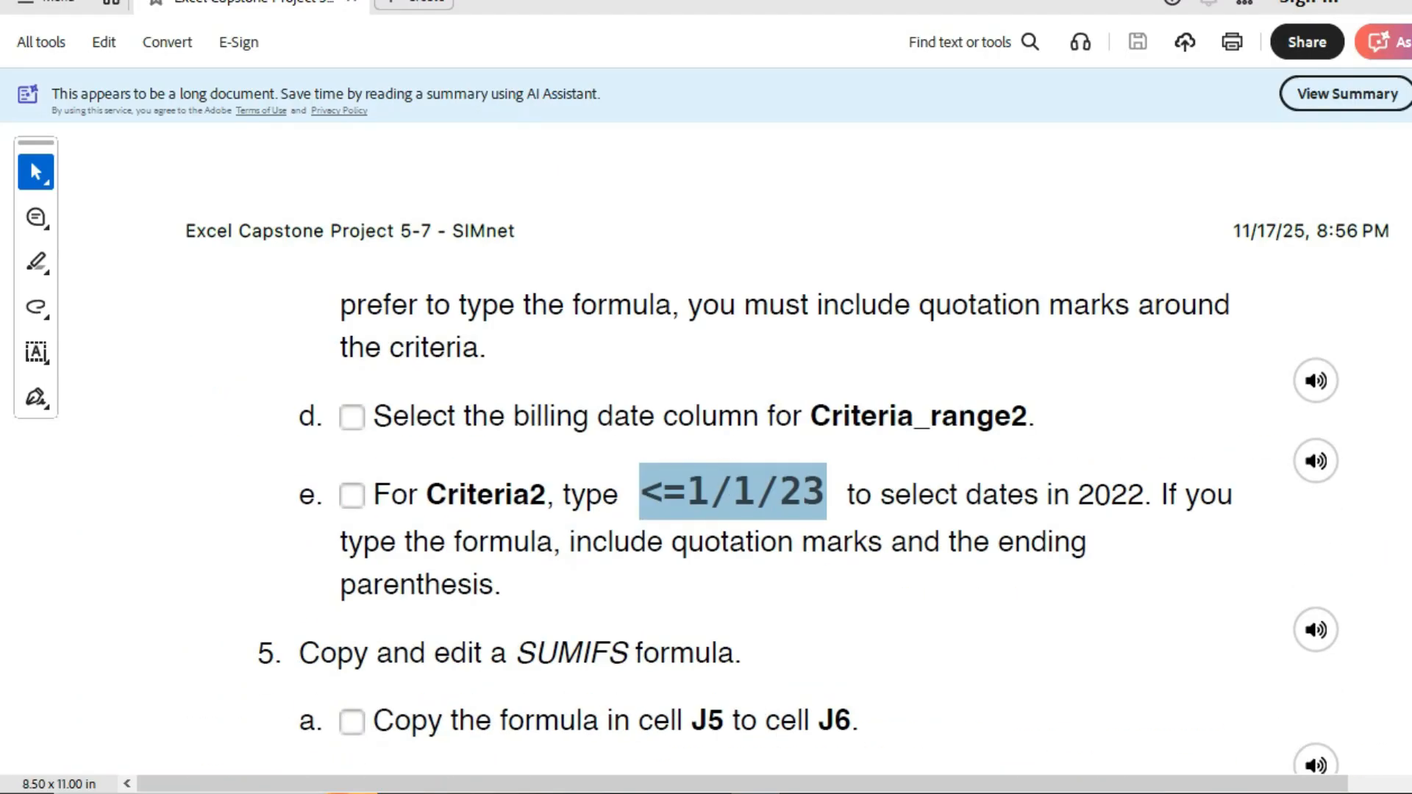
scroll(736, 442, down, 4)
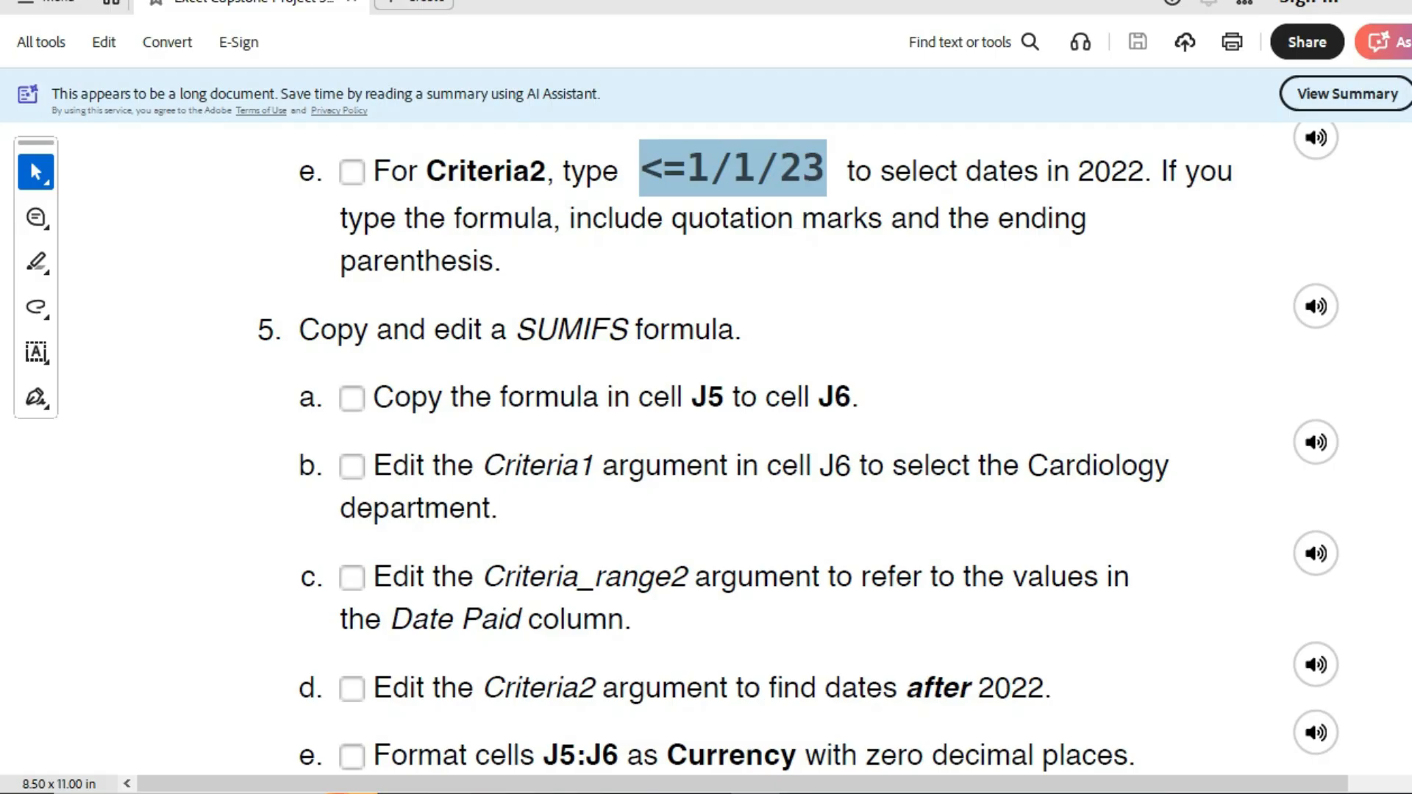
scroll(798, 449, down, 1)
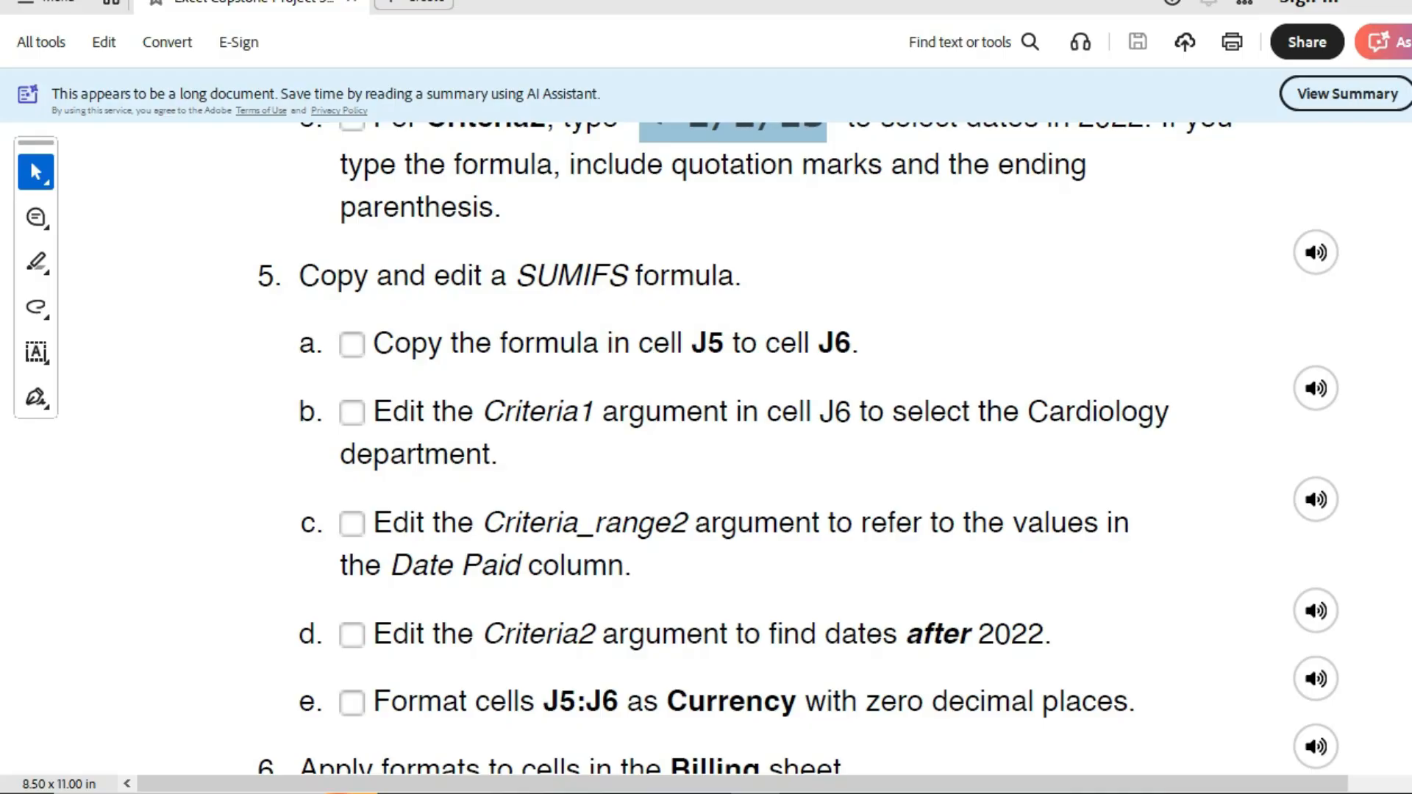
key(alt+Tab)
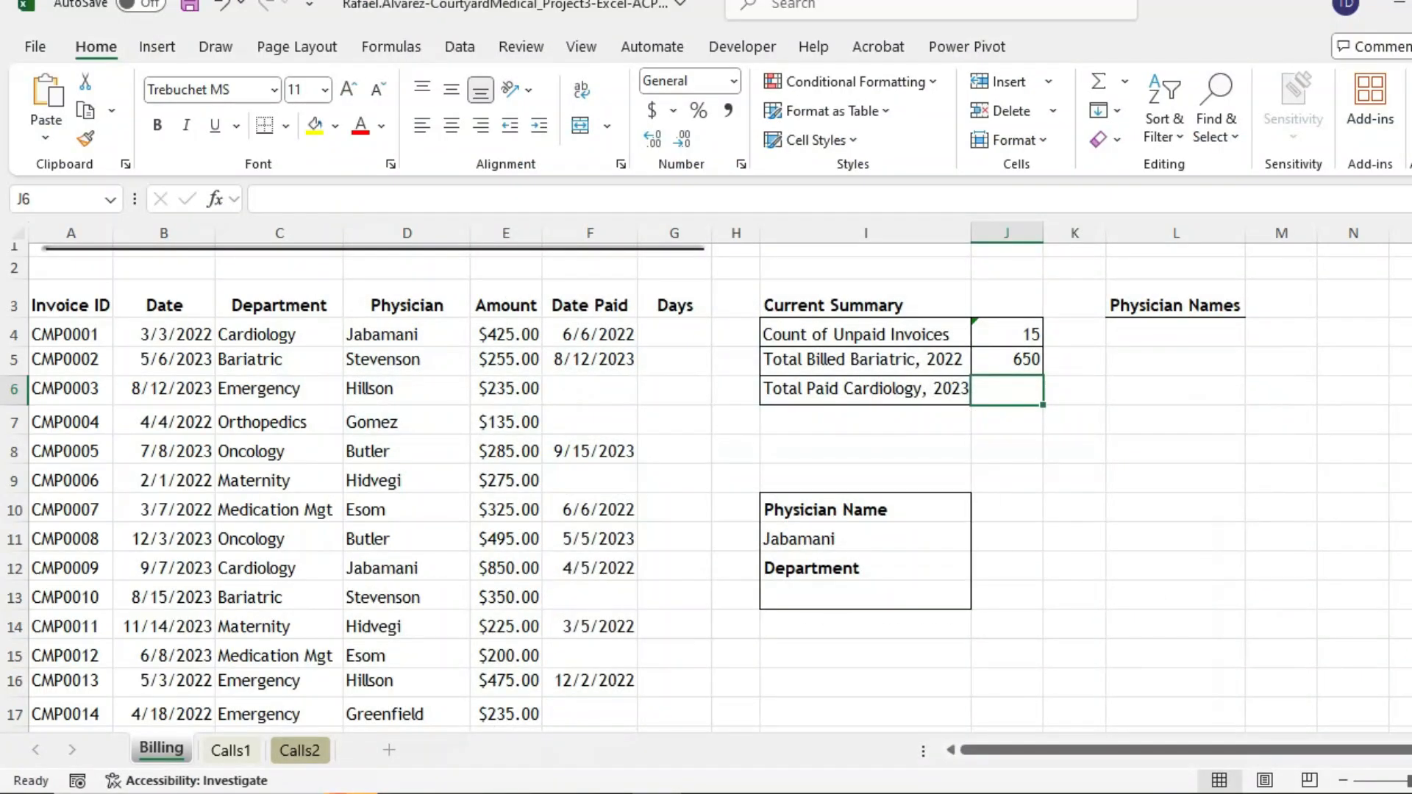
- Copy J5's SUMIFS formula text and paste it into J6
click(1007, 360)
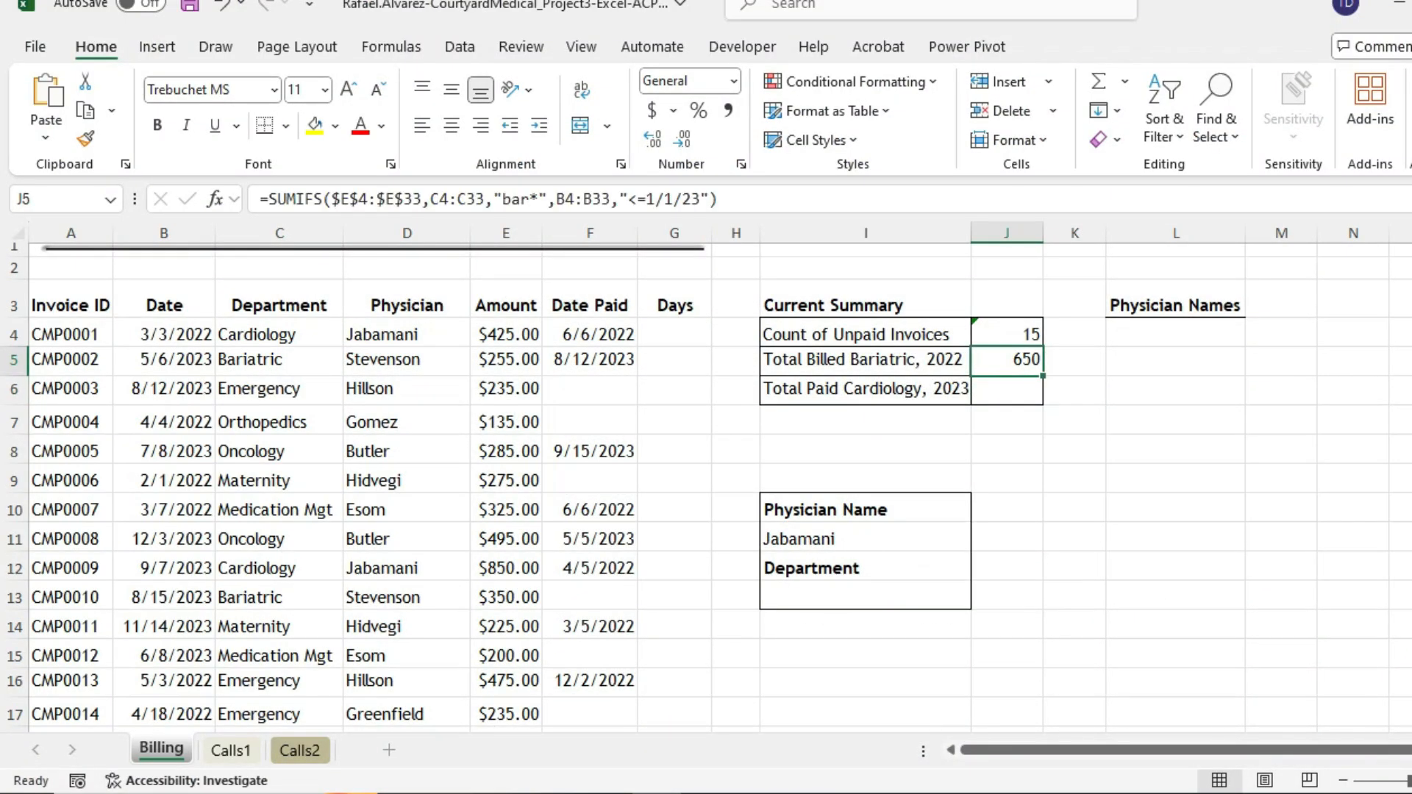
click(846, 199)
key(ctrl+a)
key(ctrl+c)
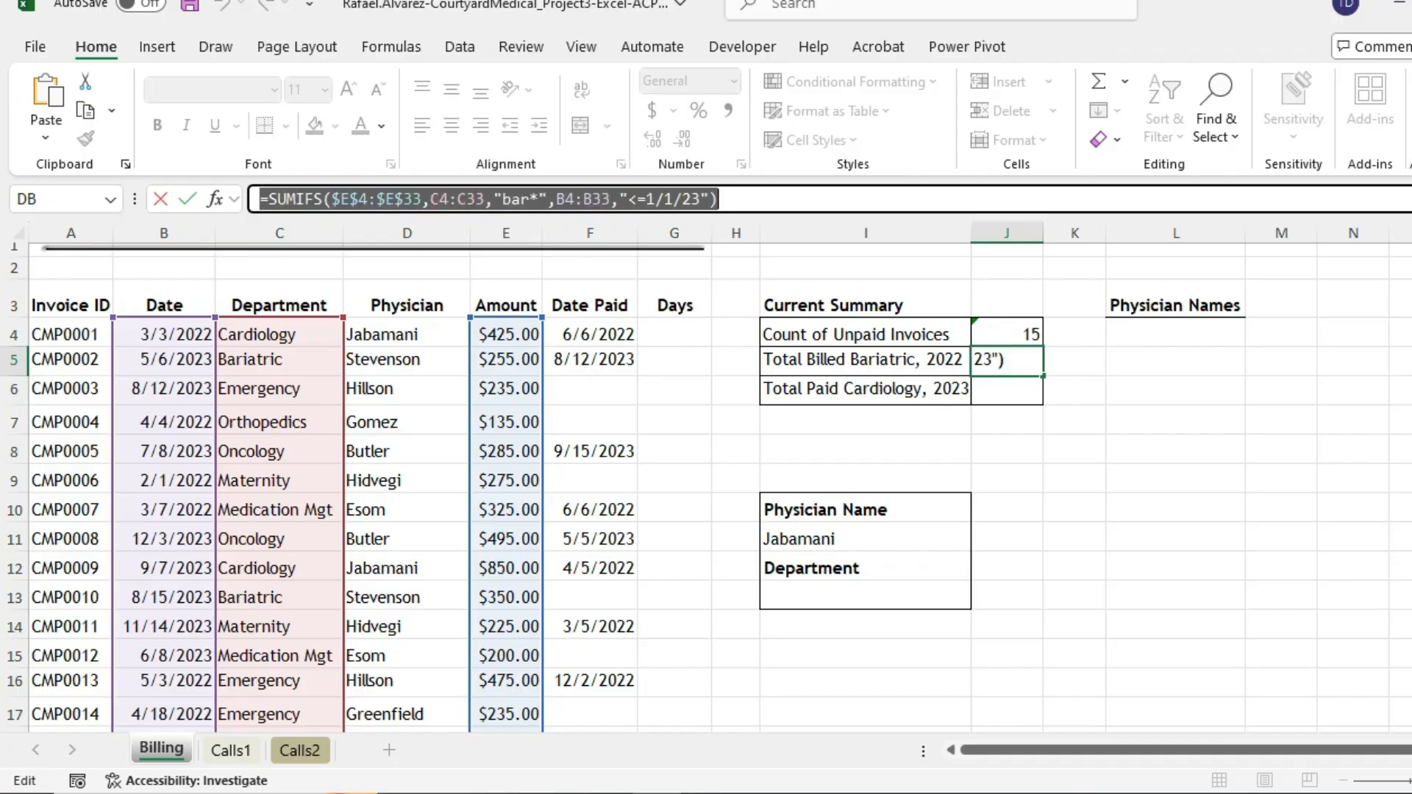
key(Return)
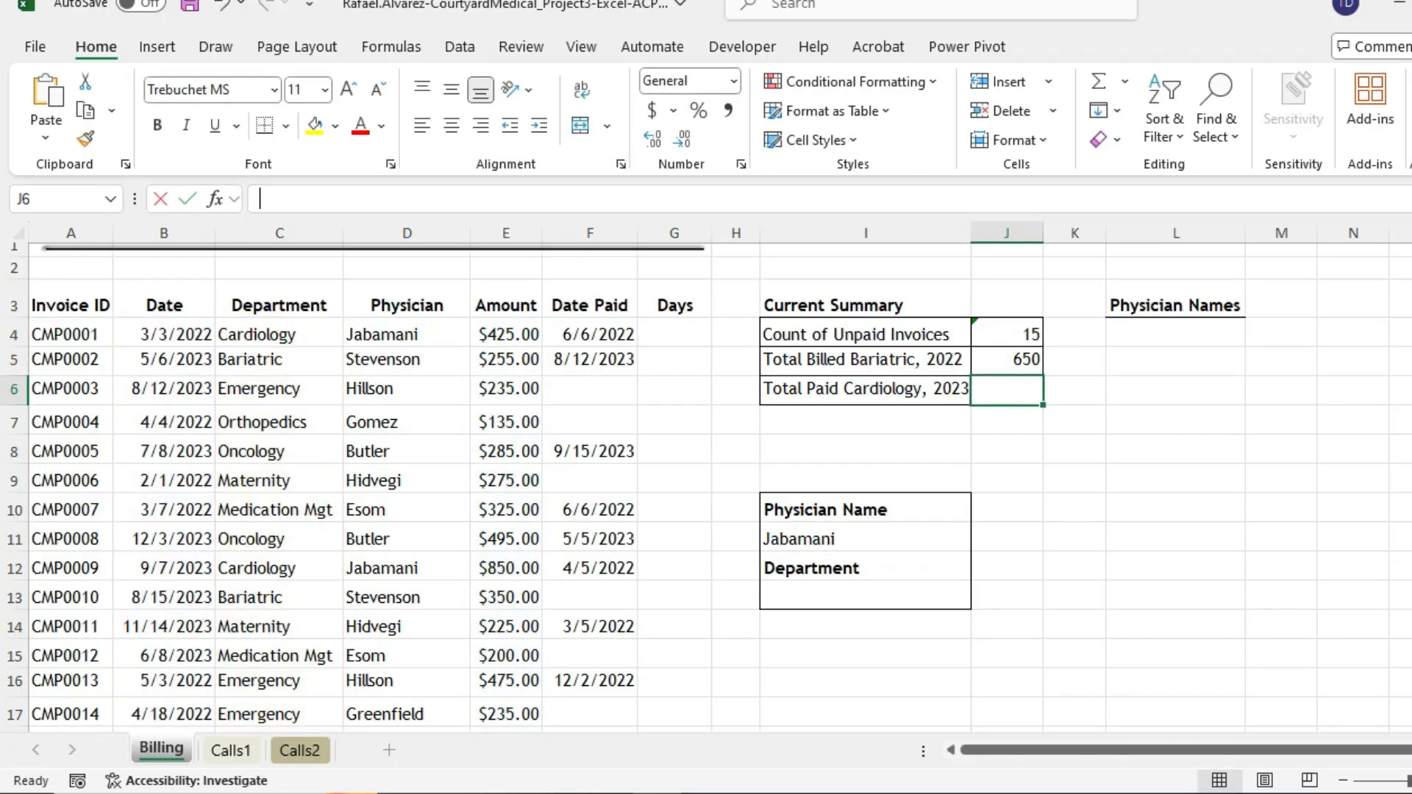
key(F2)
key(ctrl+v)
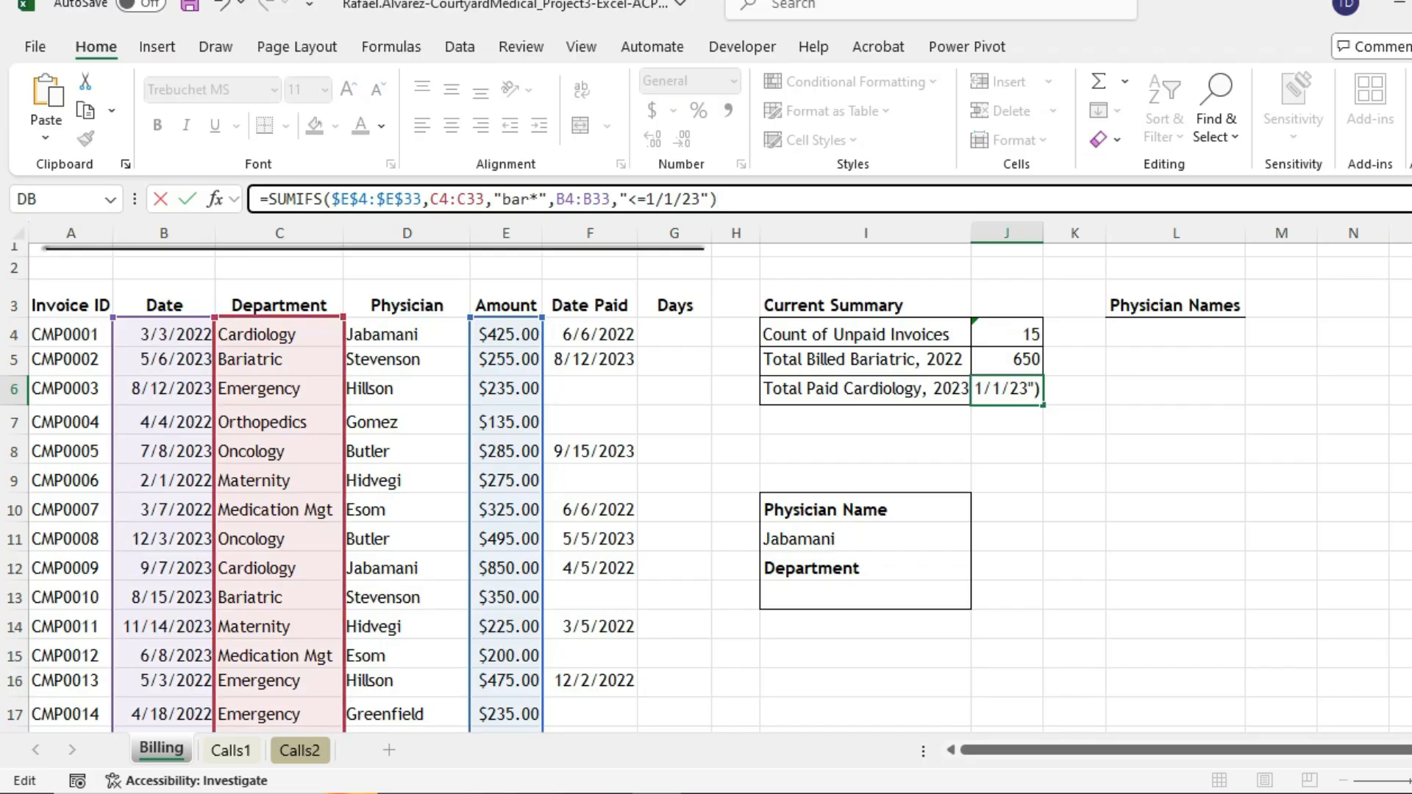
- Replace J6's Criteria1 "bar*" with cell C4 (Cardiology), previewing 2000
click(215, 198)
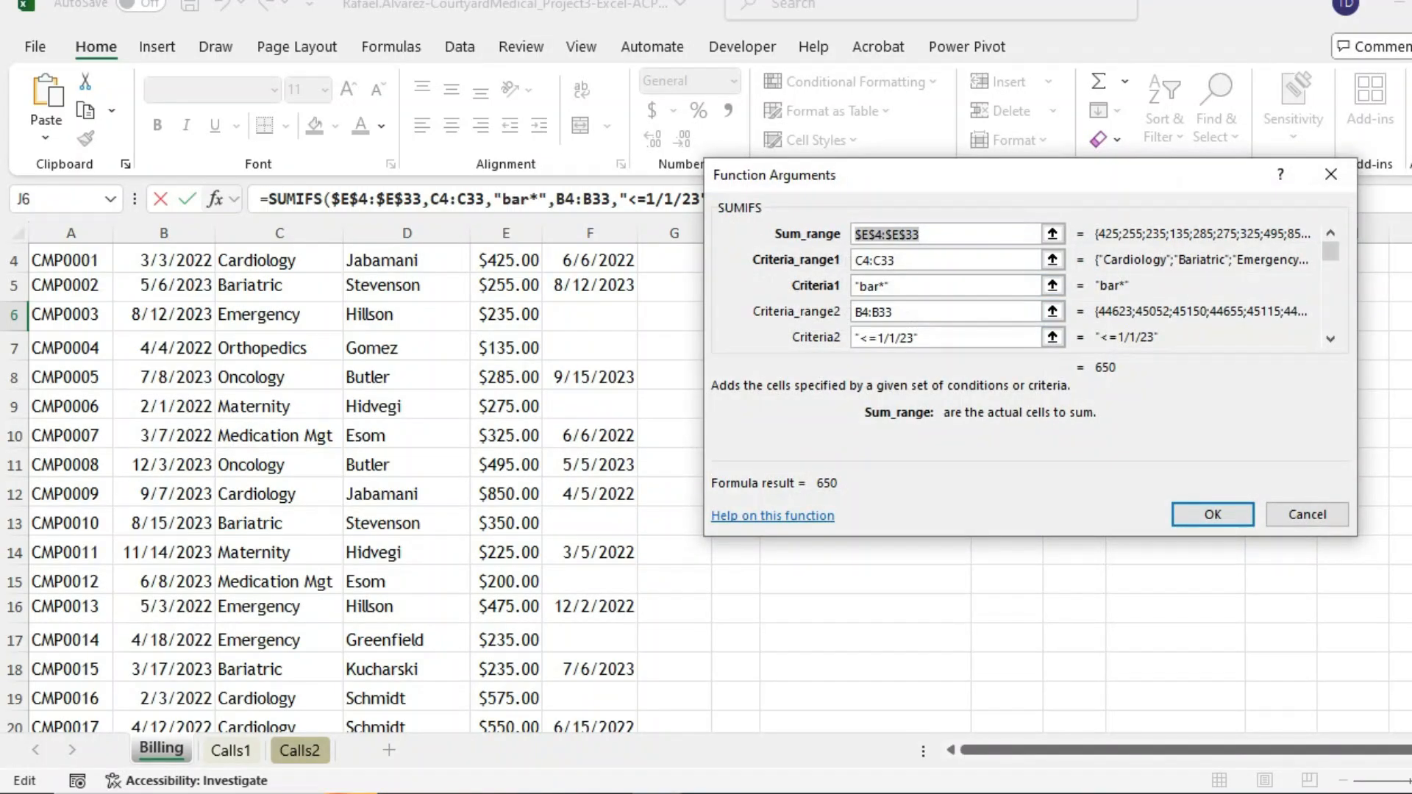
click(858, 286)
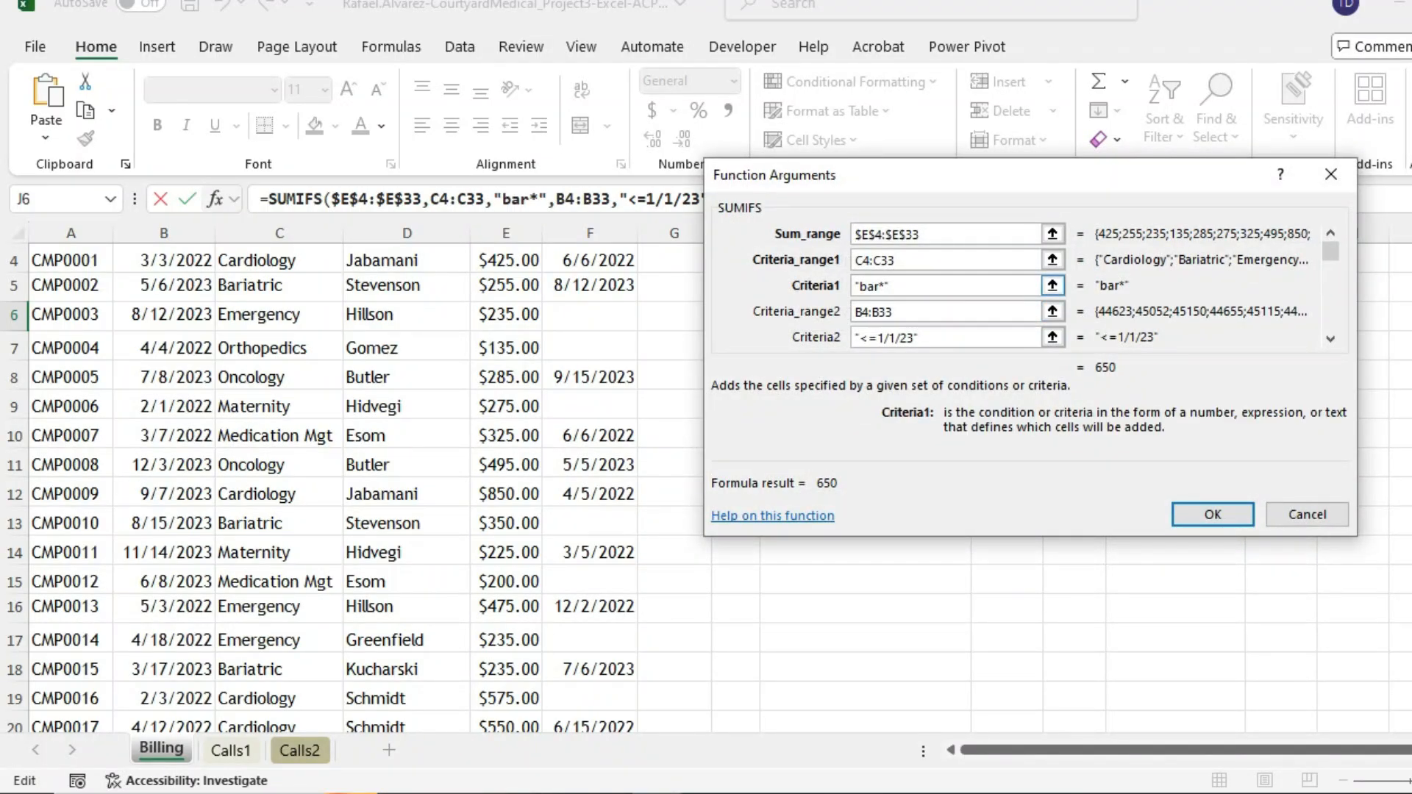
drag(855, 286, 891, 286)
scroll(353, 478, up, 1)
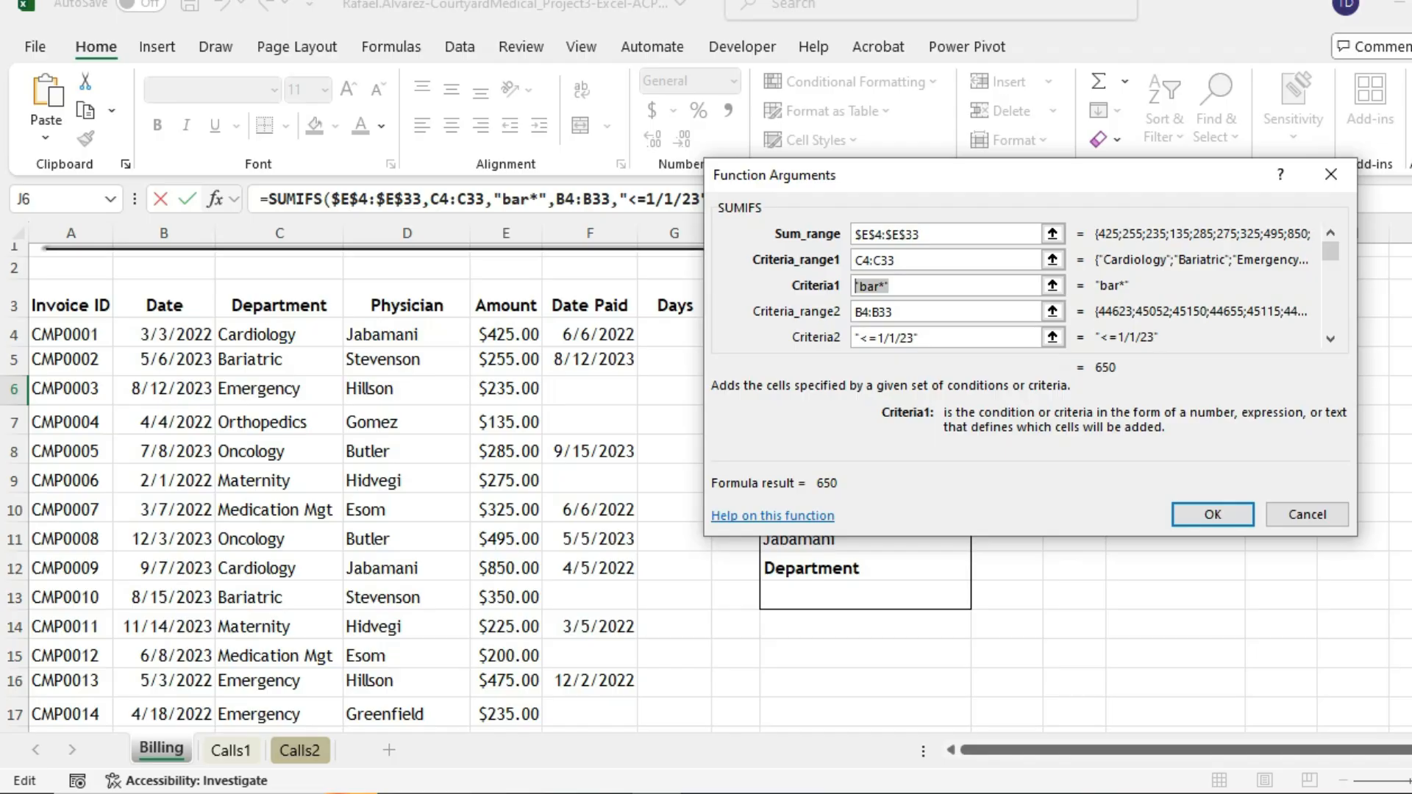
click(279, 334)
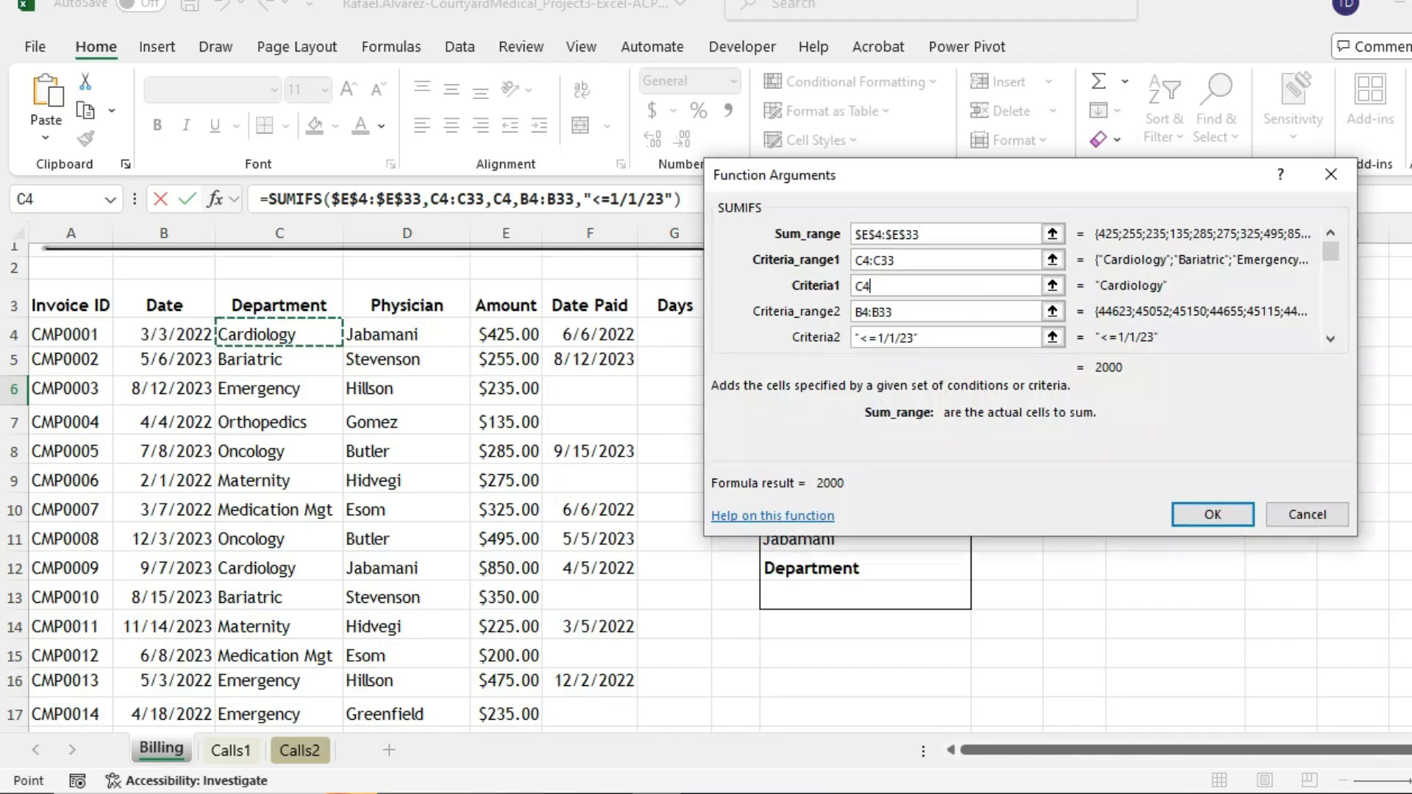
mouse_move(755, 792)
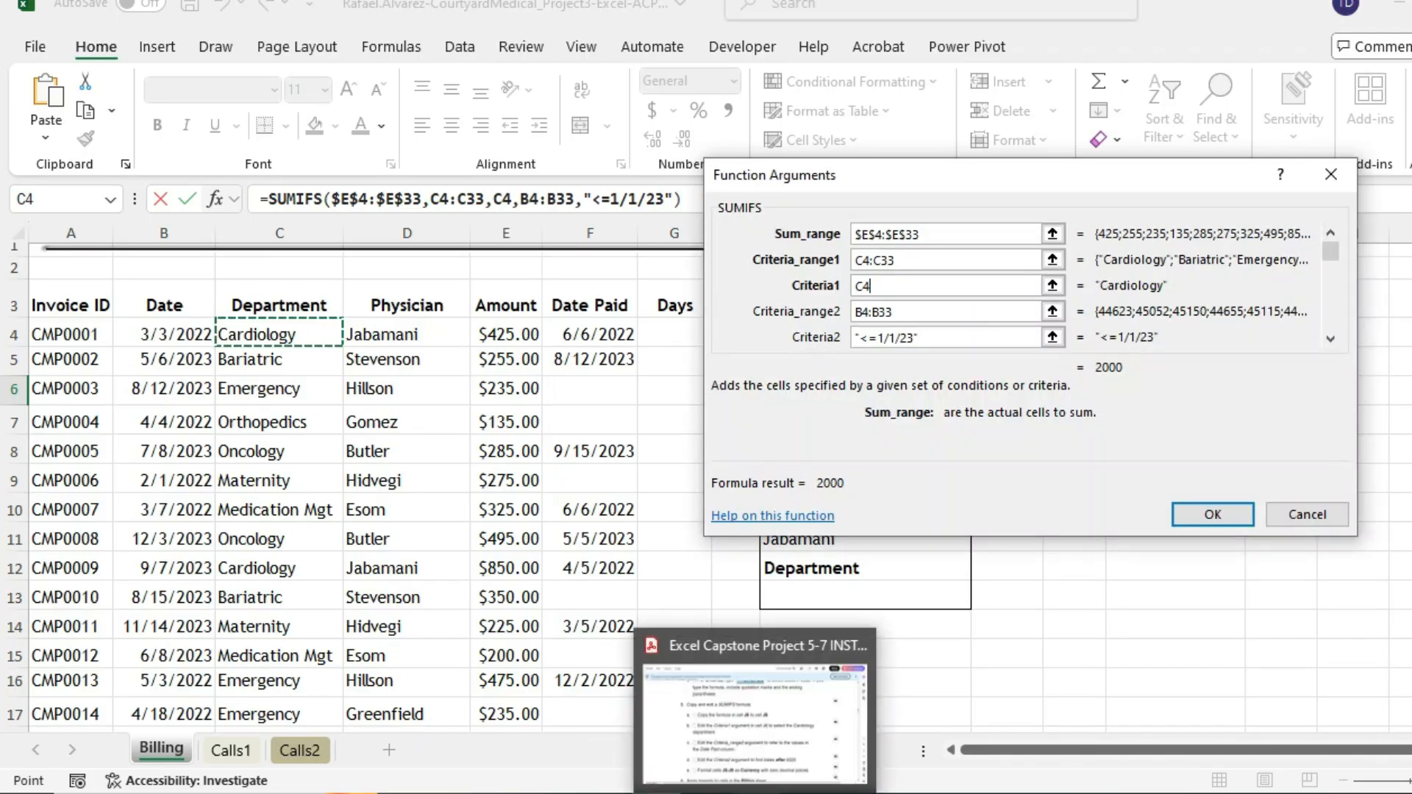
click(755, 793)
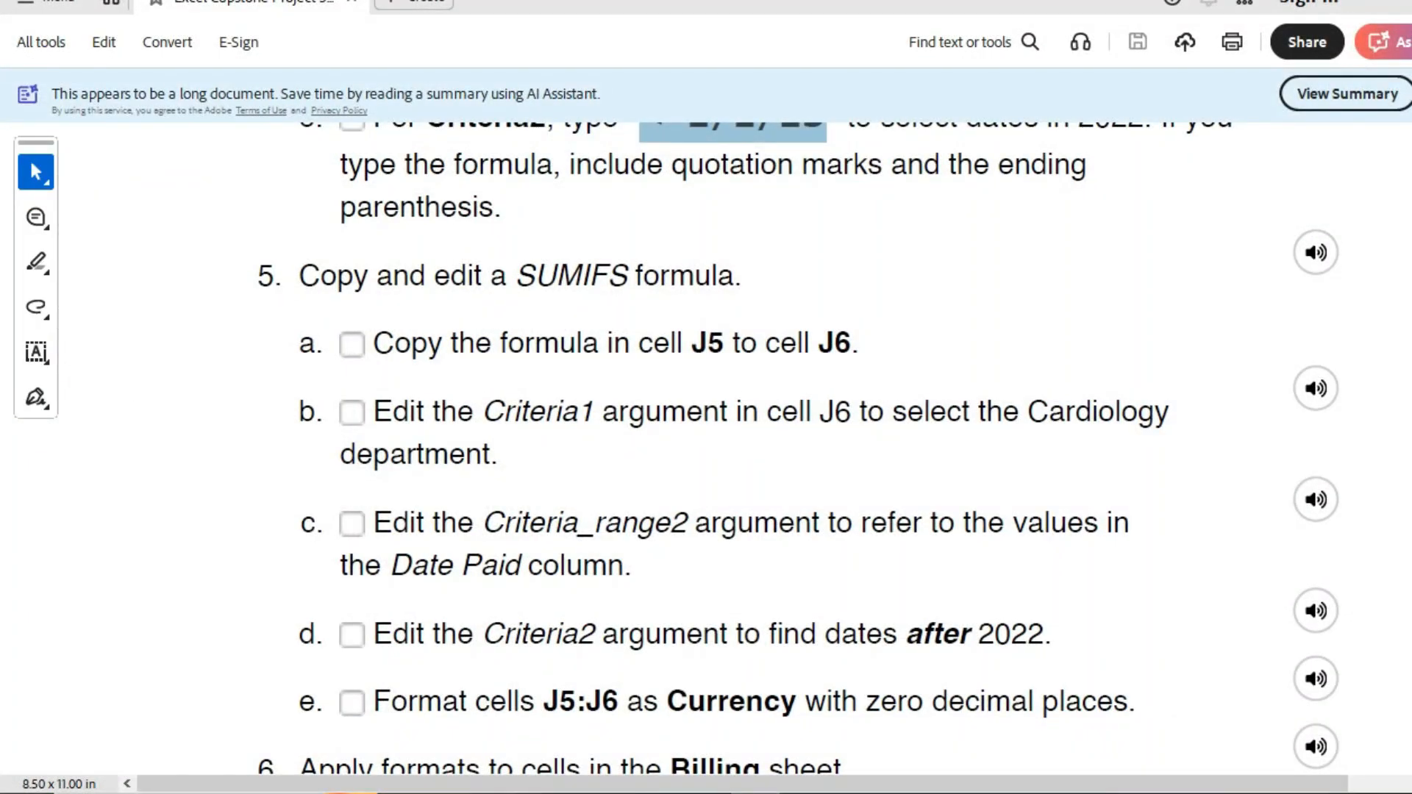
scroll(799, 421, down, 1)
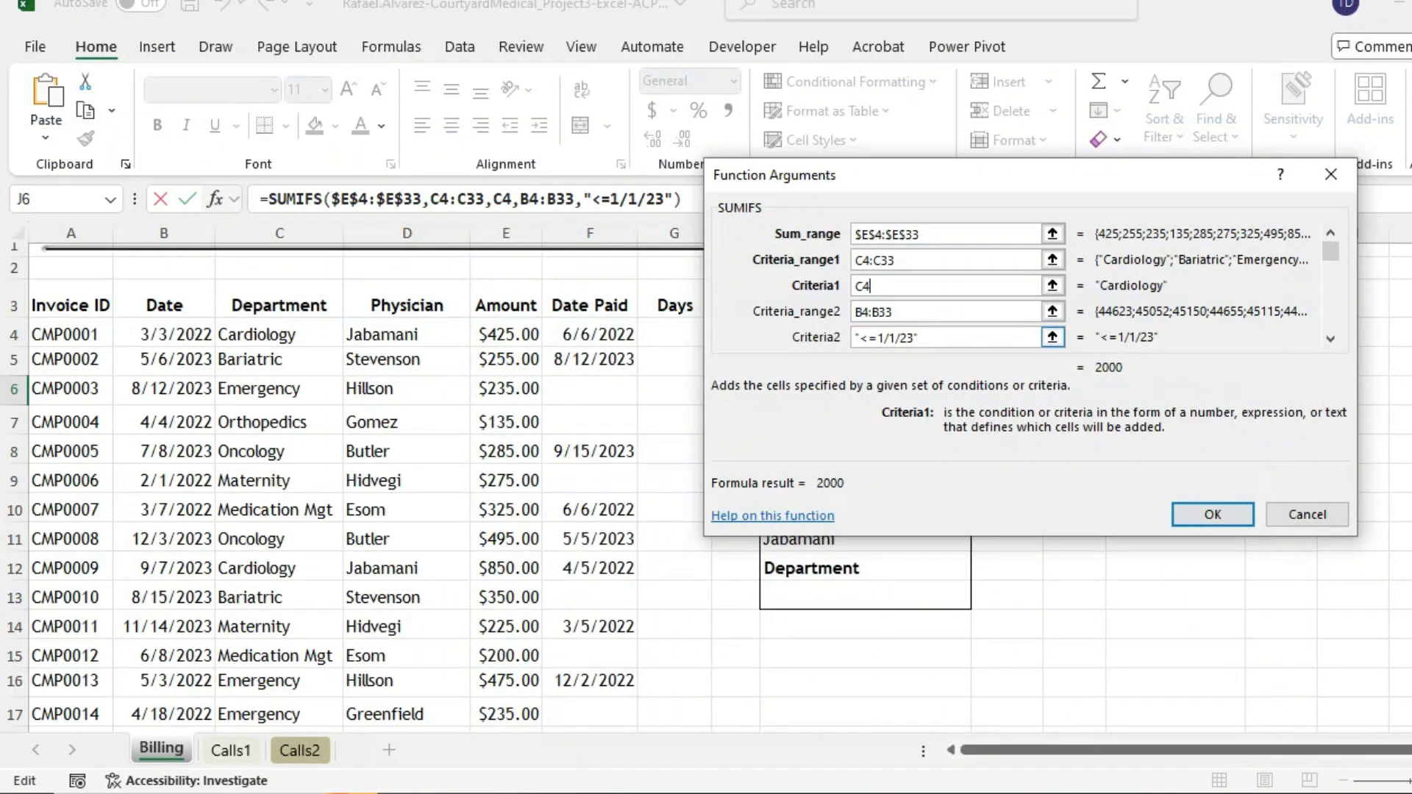
- Set J6's Criteria_range2 to Date Paid F4:F33 with a post-2022 date criterion, and commit
key(shift+Tab)
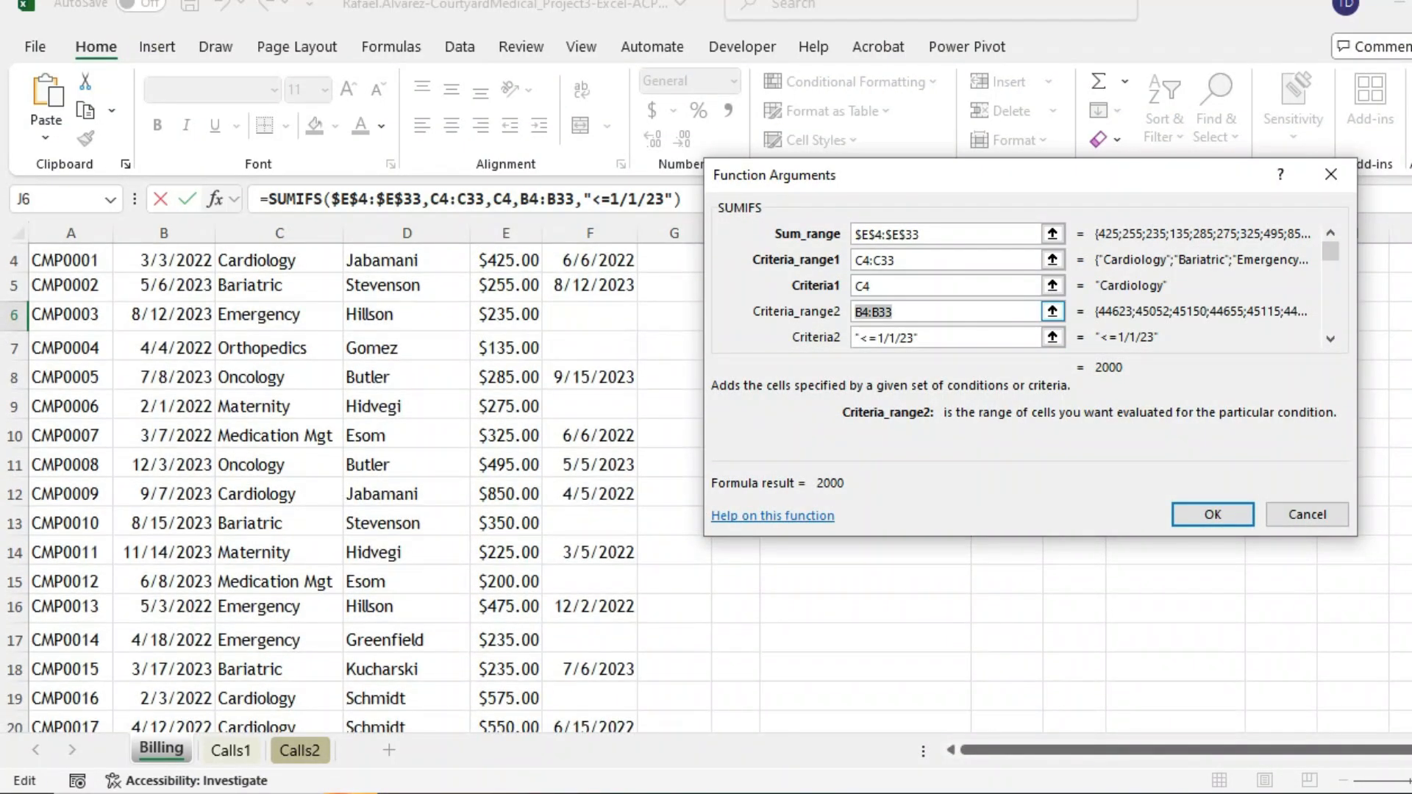
scroll(366, 487, up, 2)
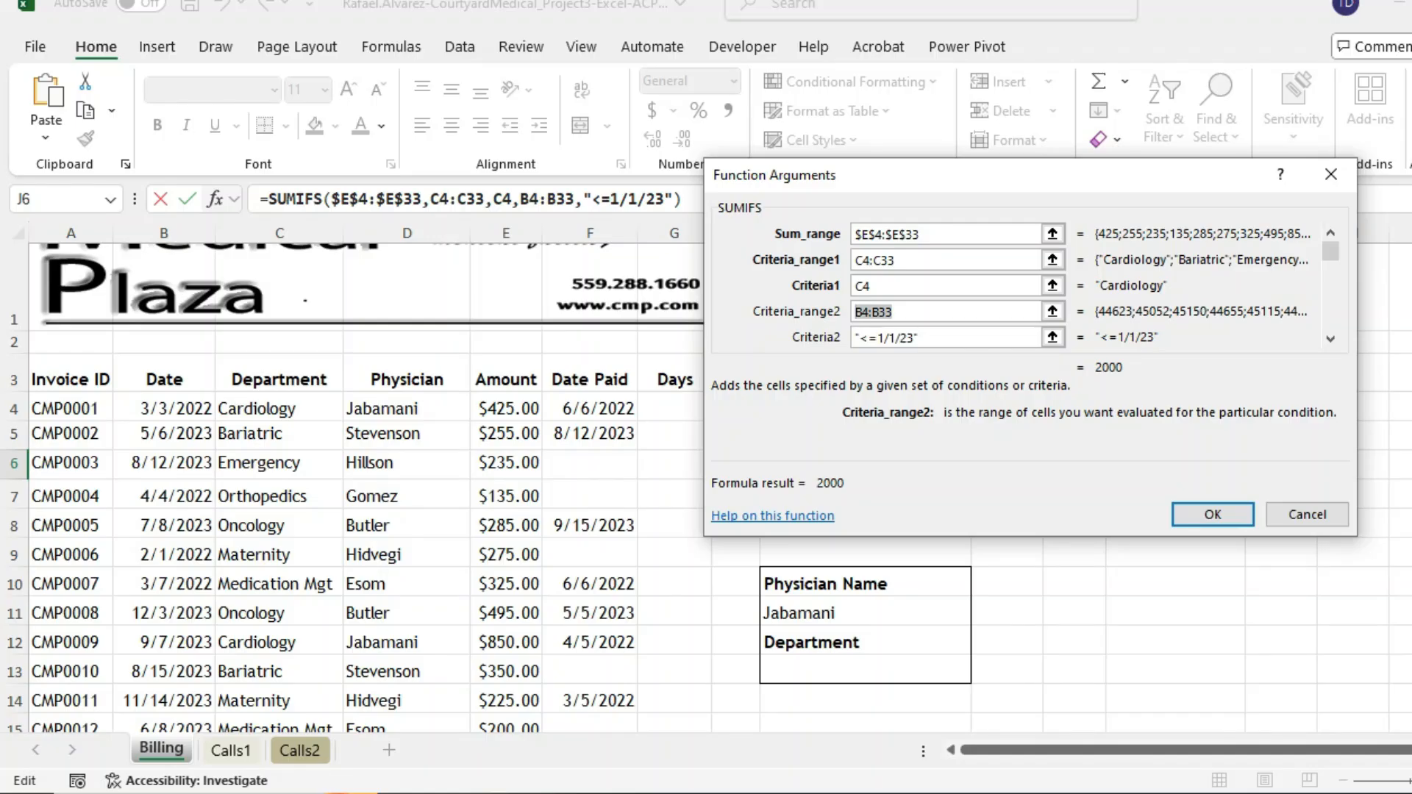
drag(590, 408, 625, 669)
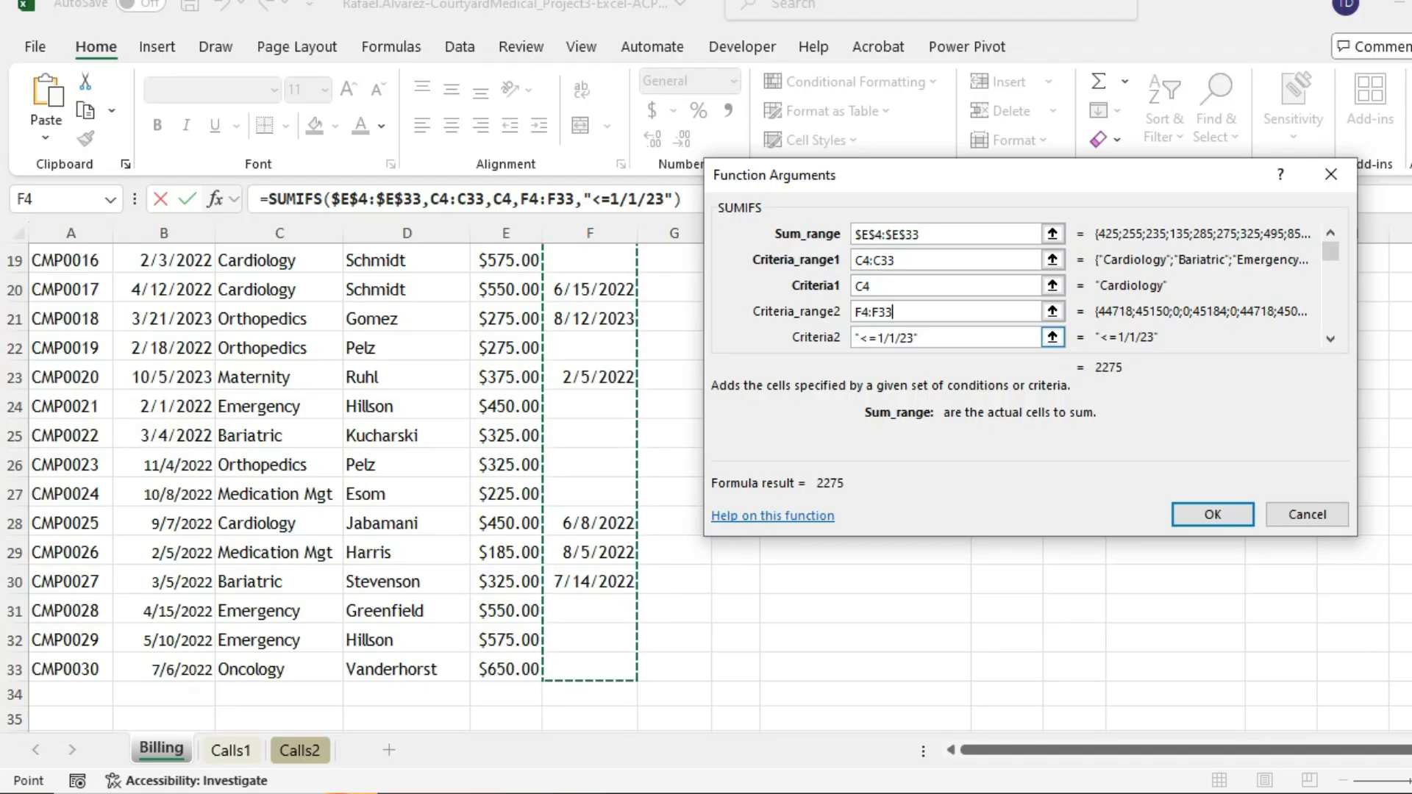
key(Tab)
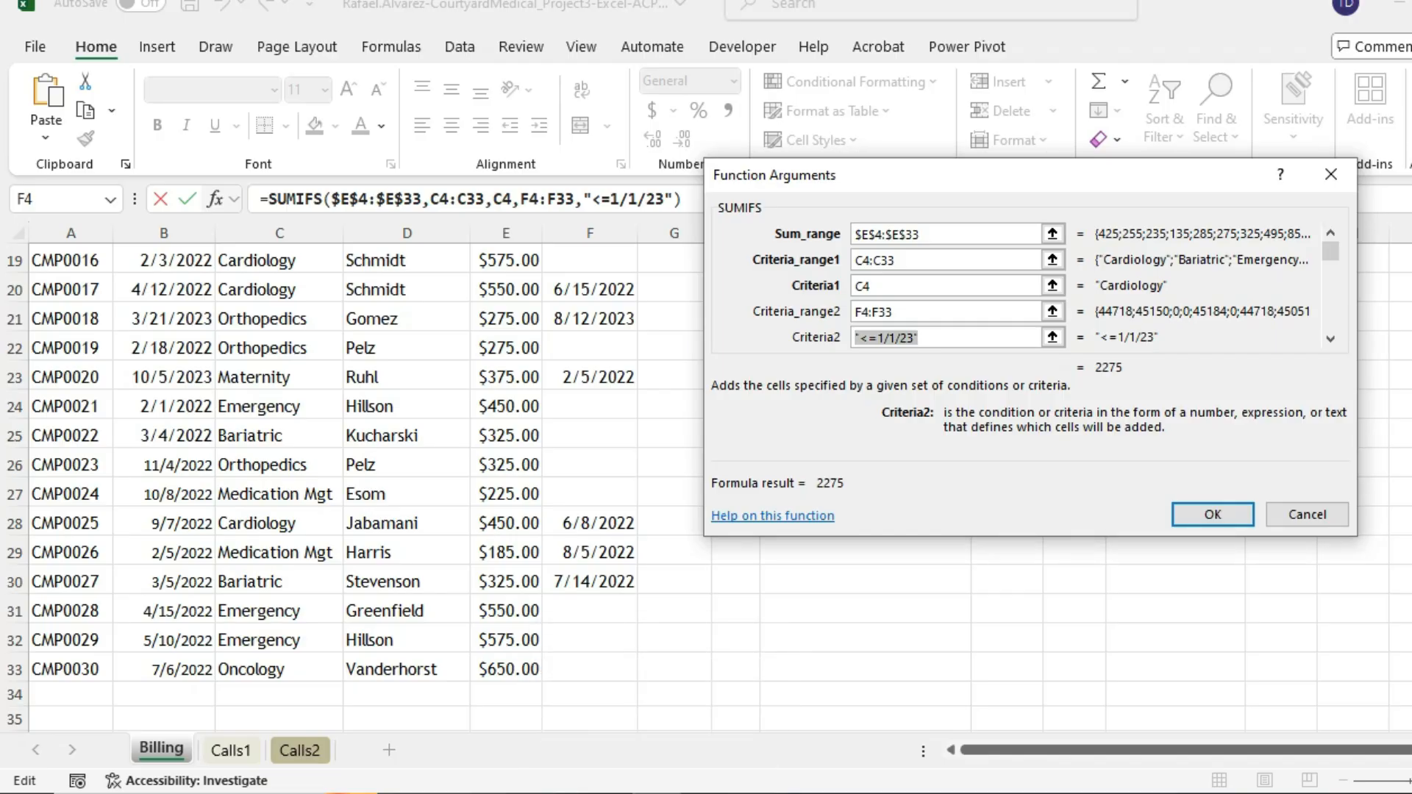
text(>)
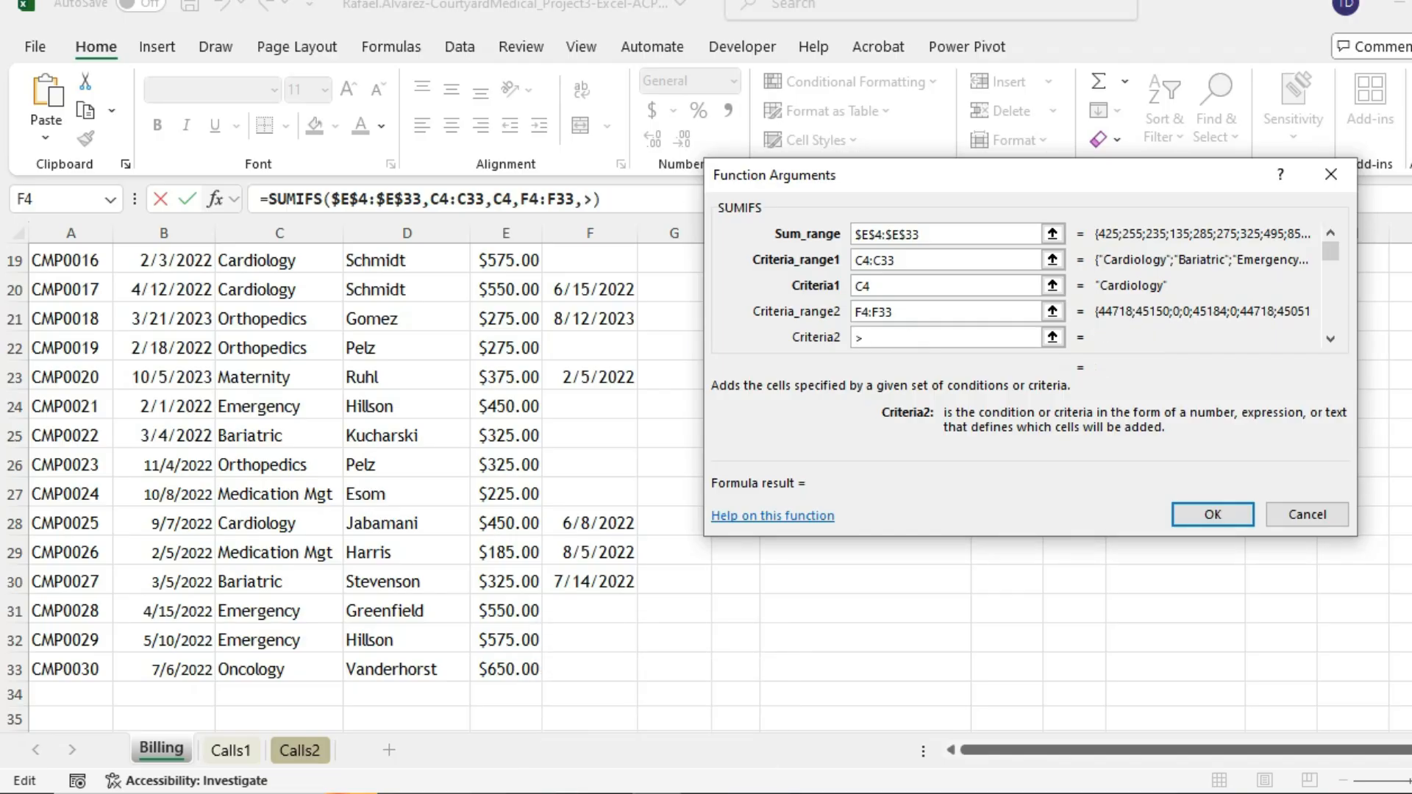
text(2022)
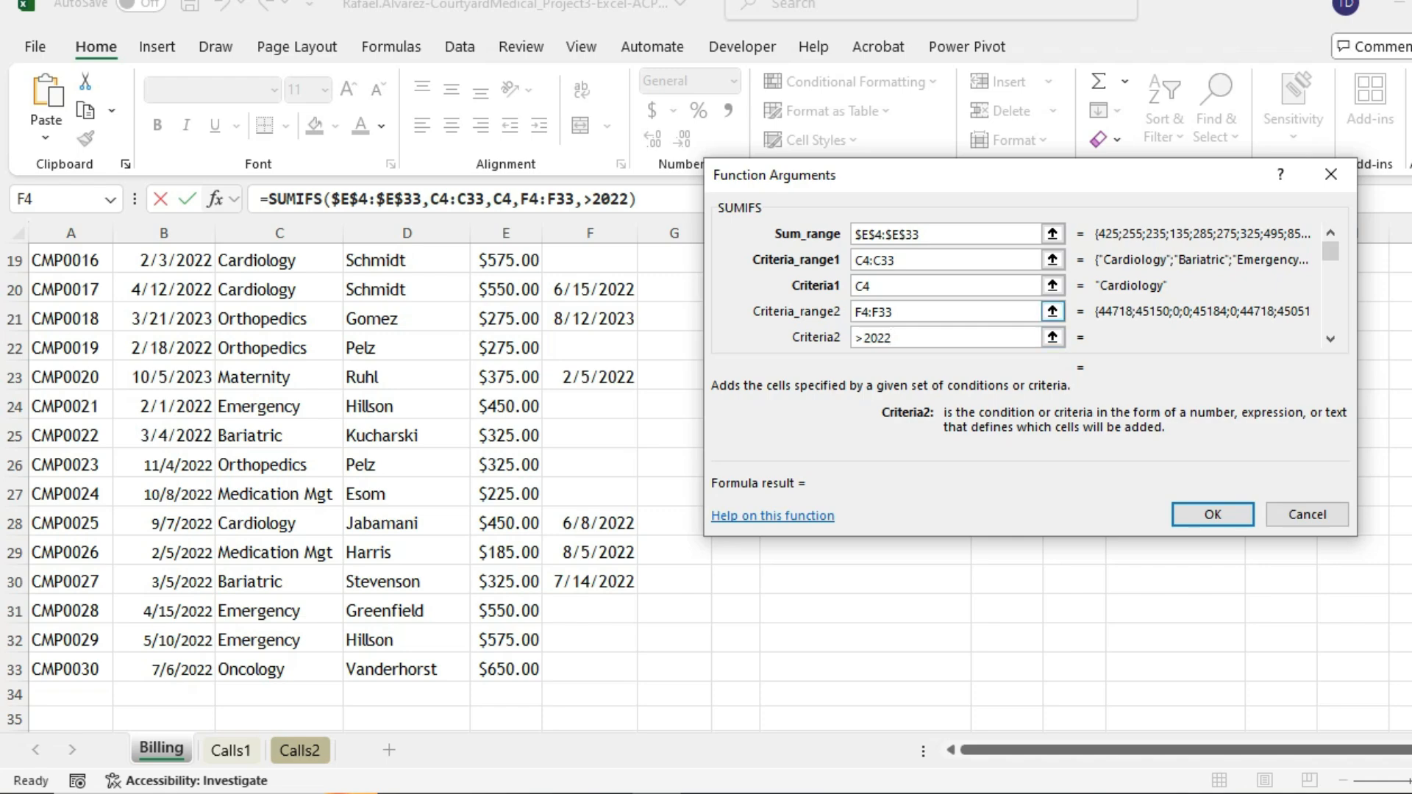
key(Tab)
key(End)
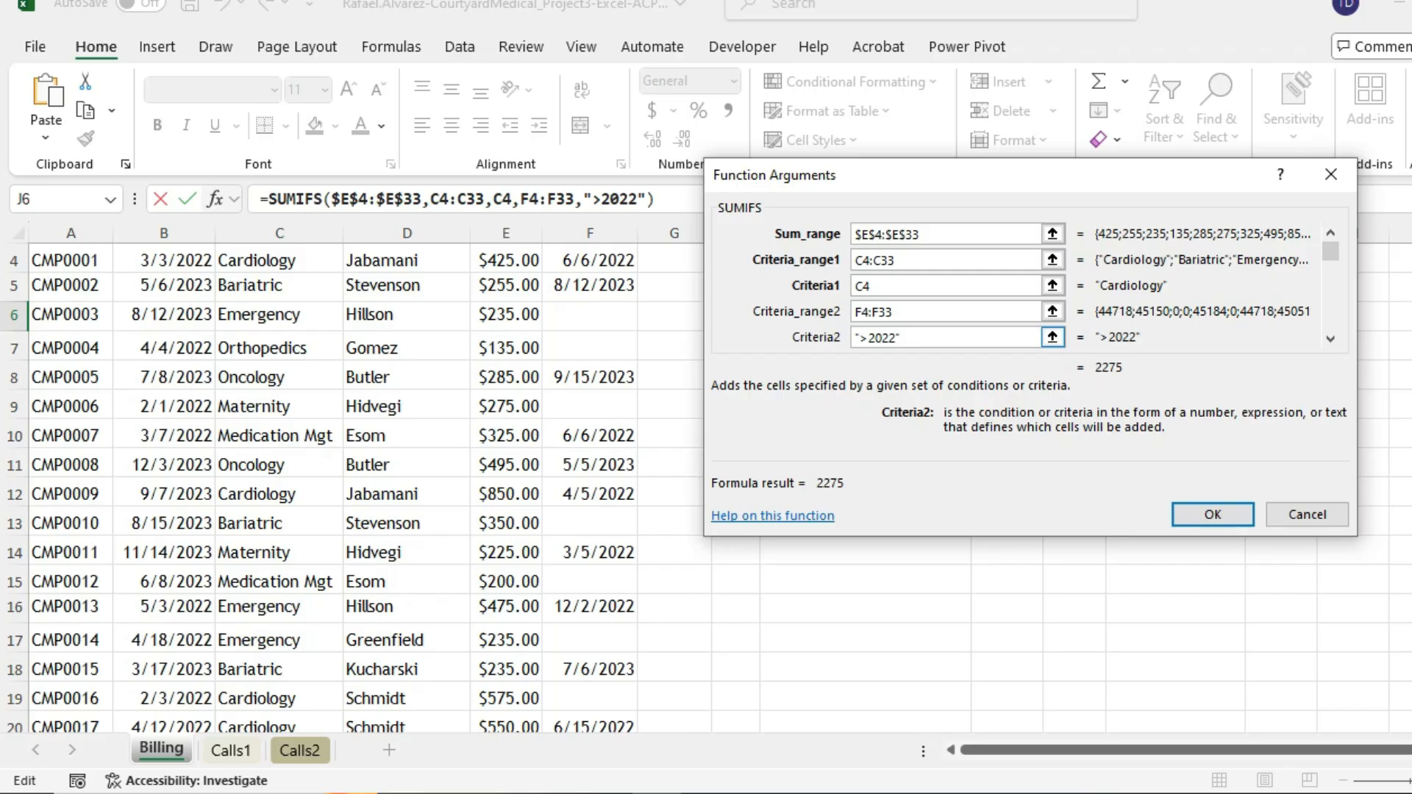
click(1255, 793)
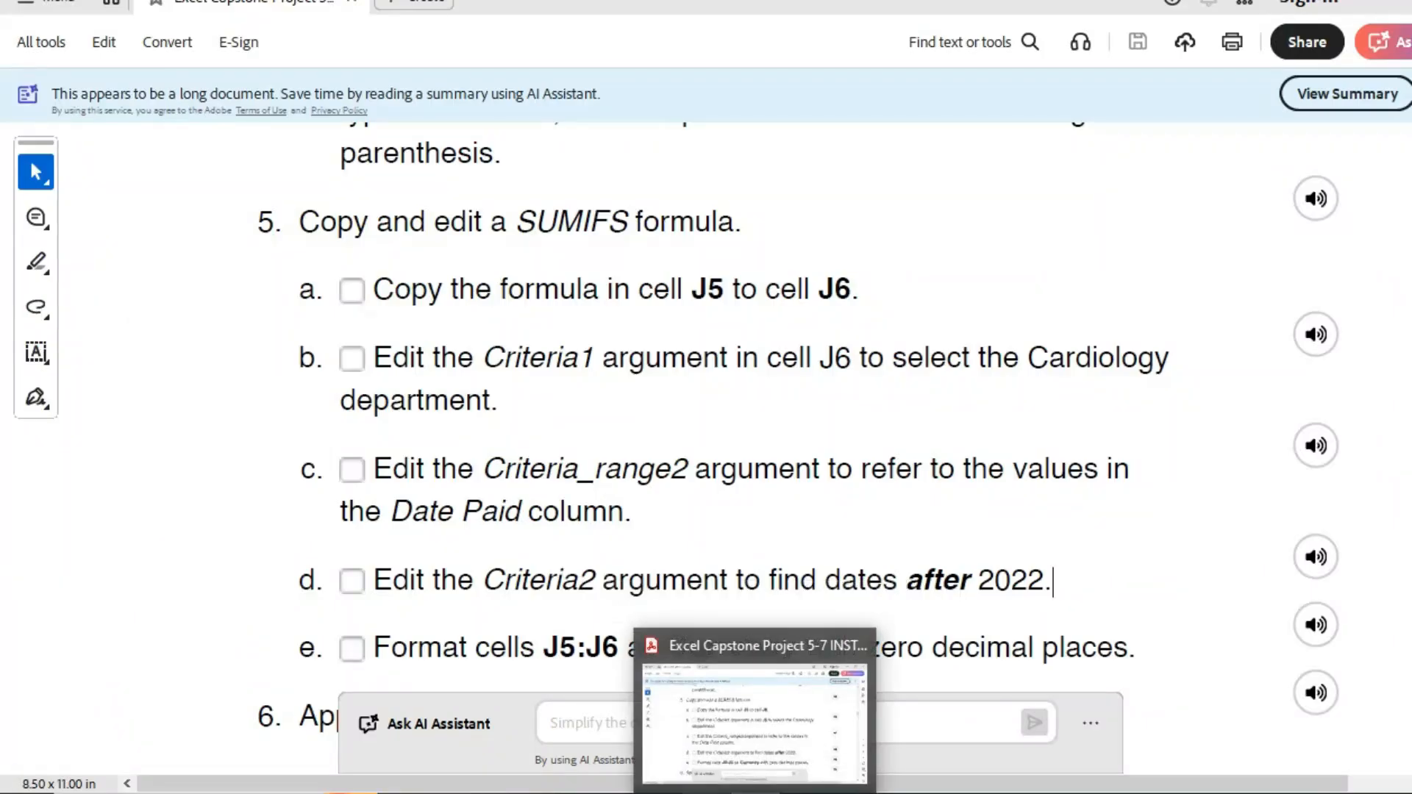
scroll(331, 485, up, 6)
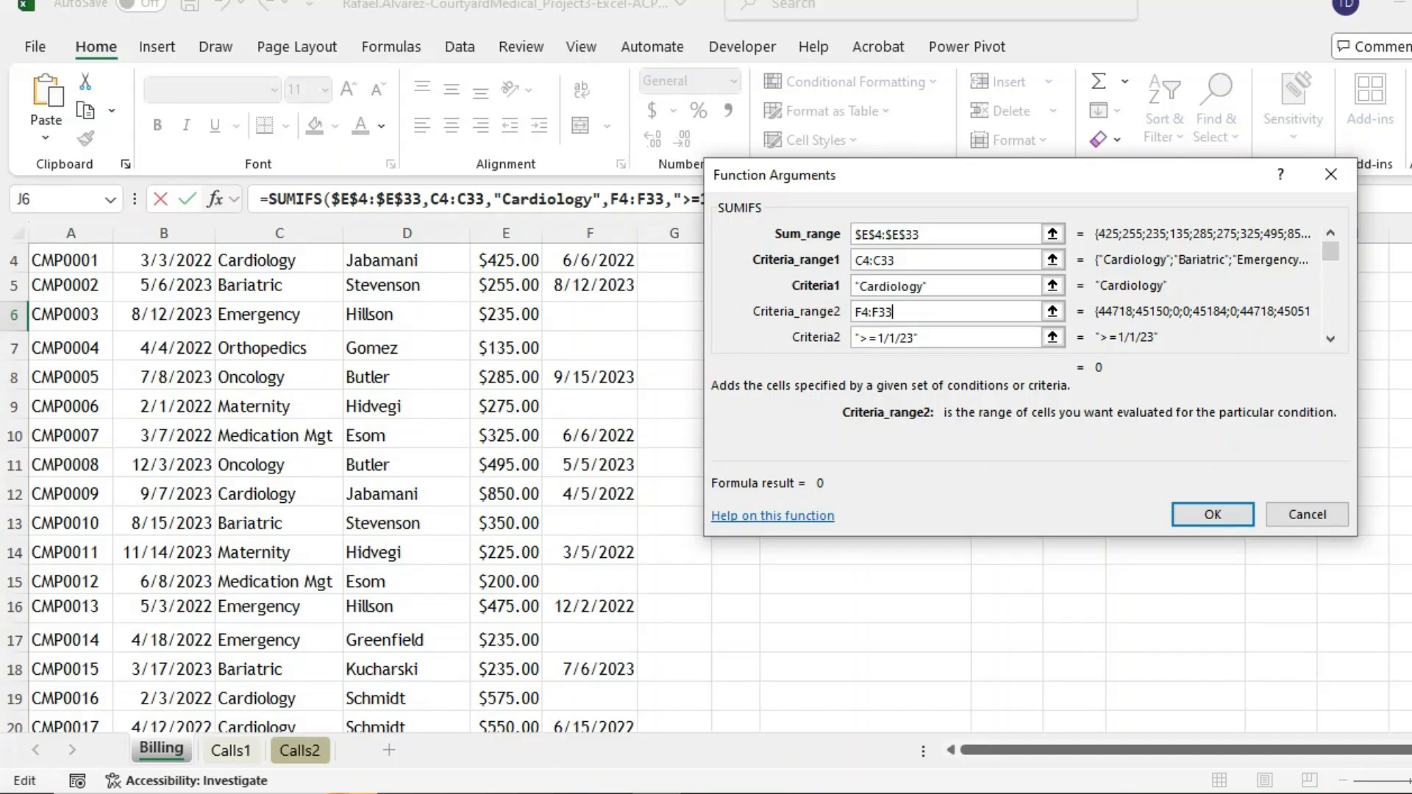
click(941, 337)
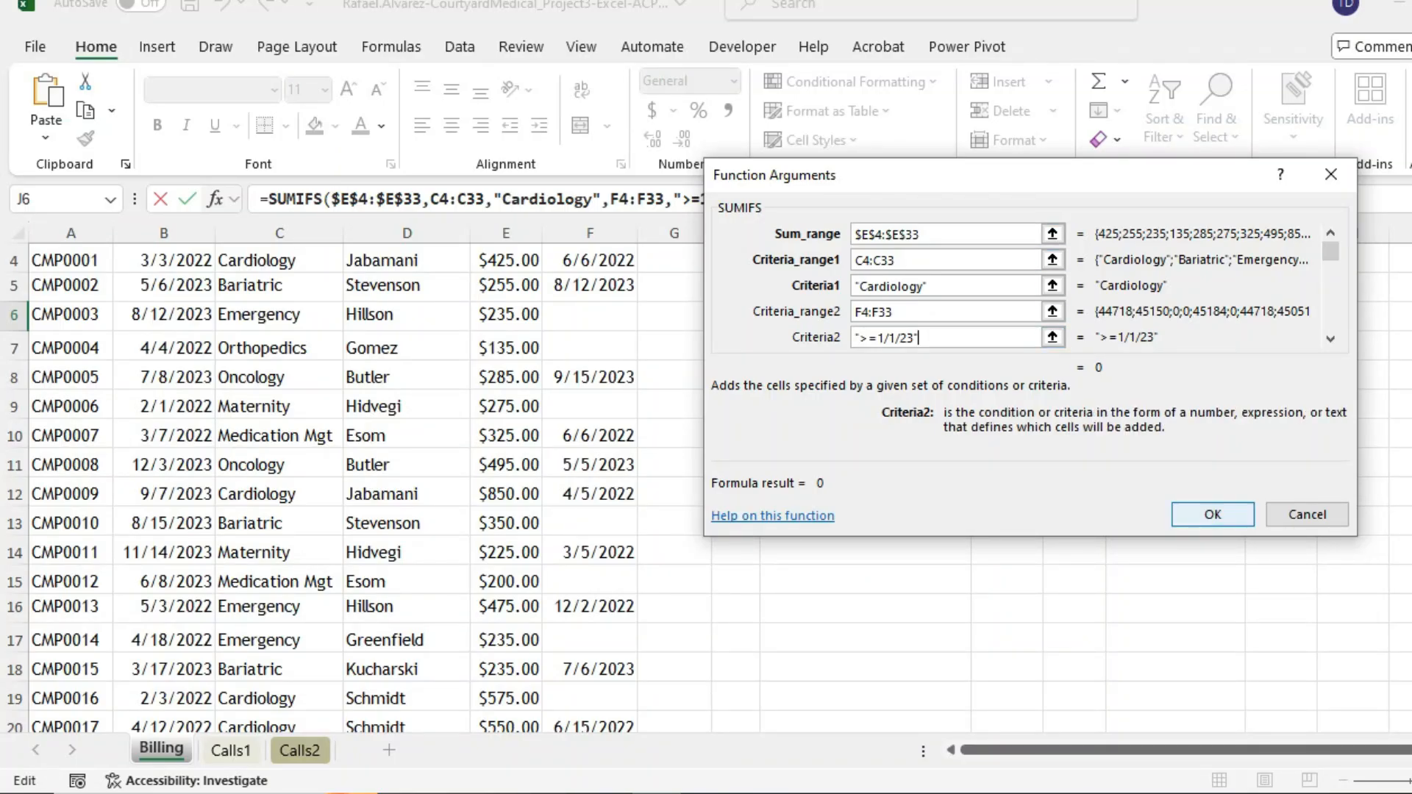
key(Return)
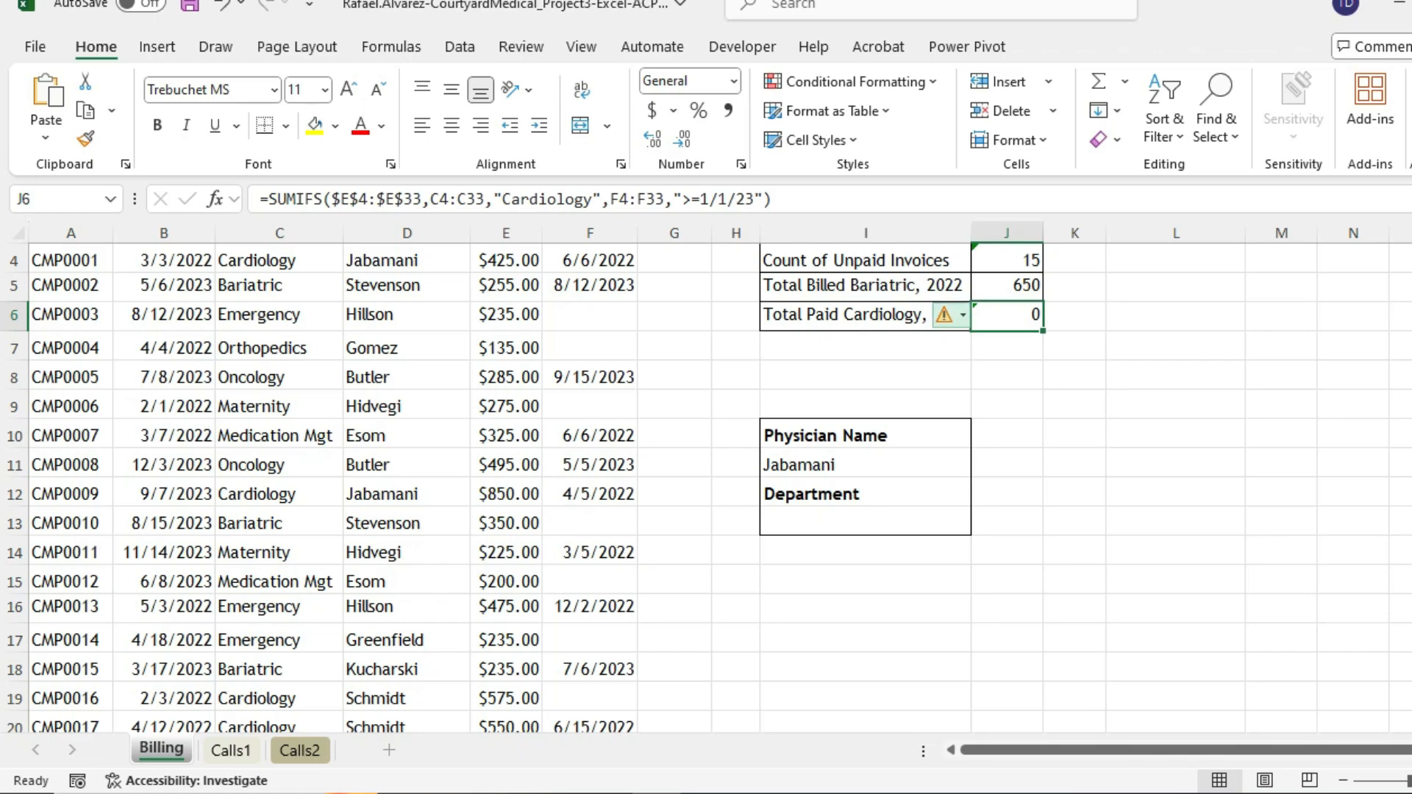
- Dismiss J6's error-checking warning without changes and save the workbook
click(956, 315)
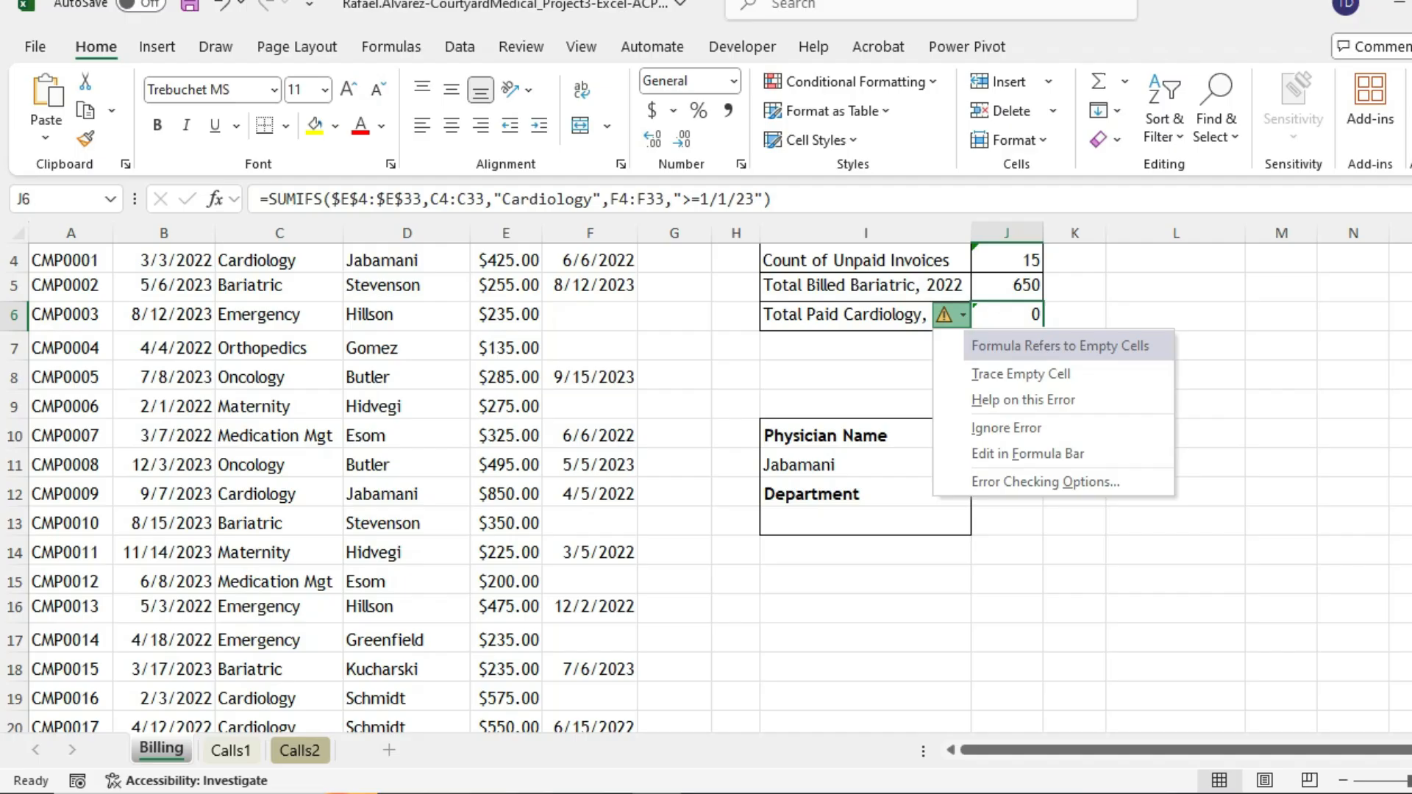
key(Escape)
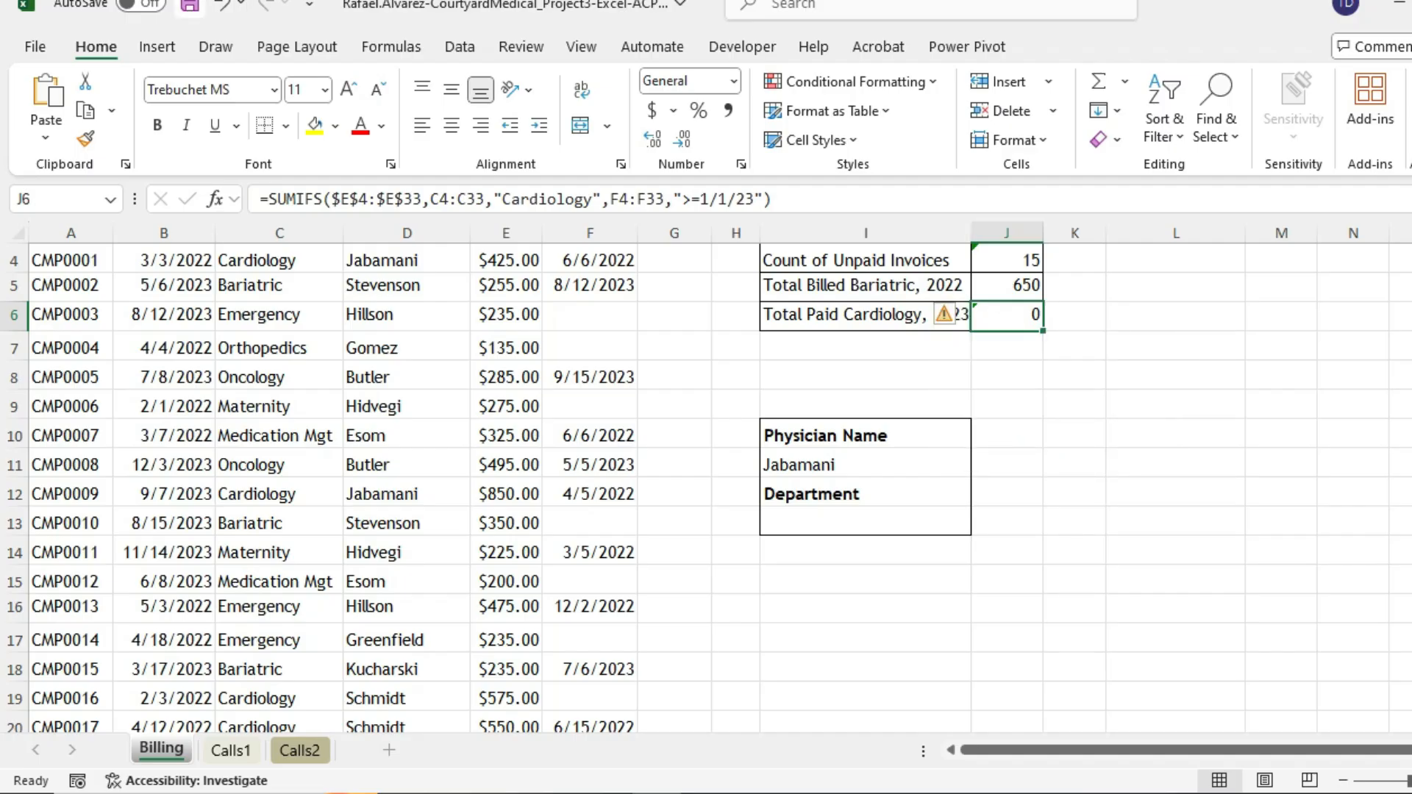
key(ctrl+s)
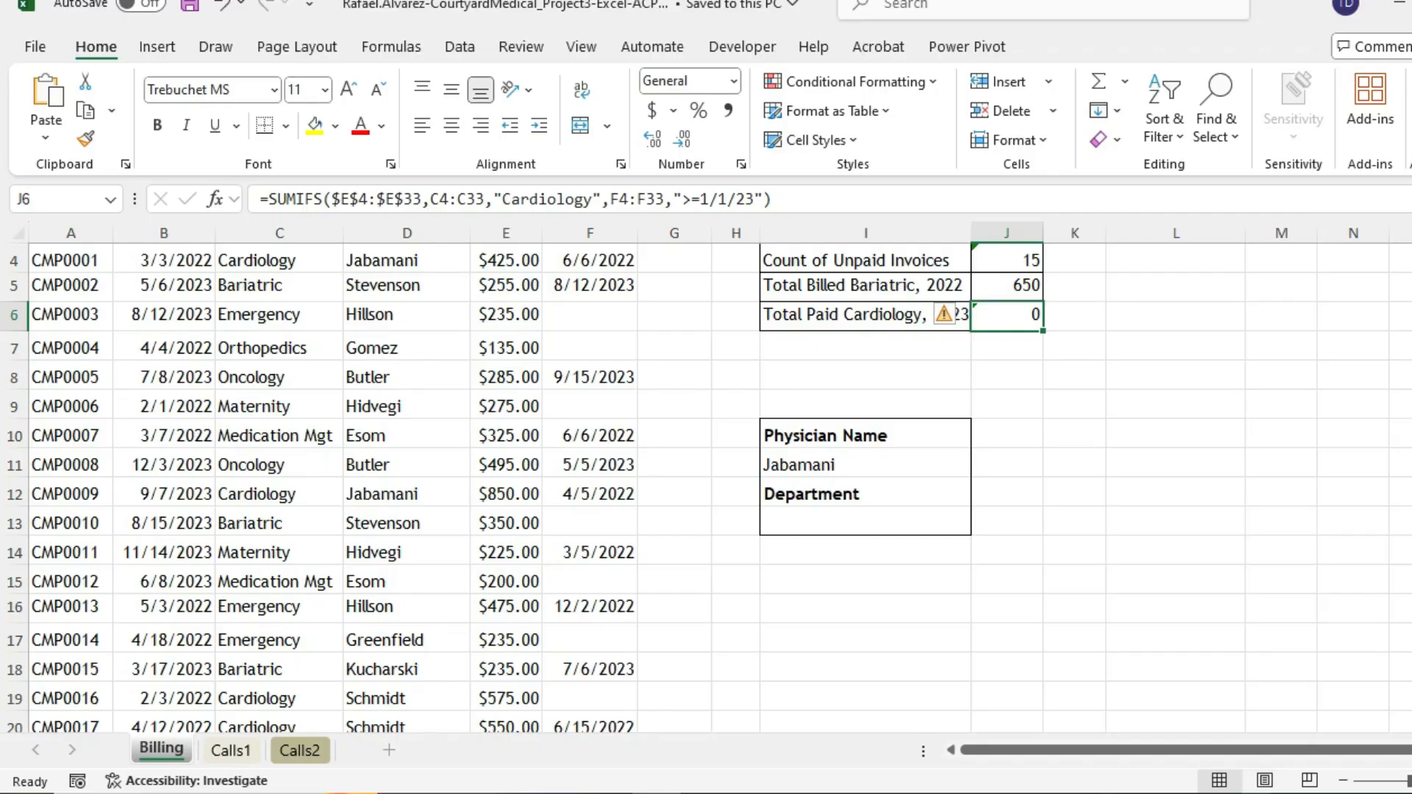
click(1254, 793)
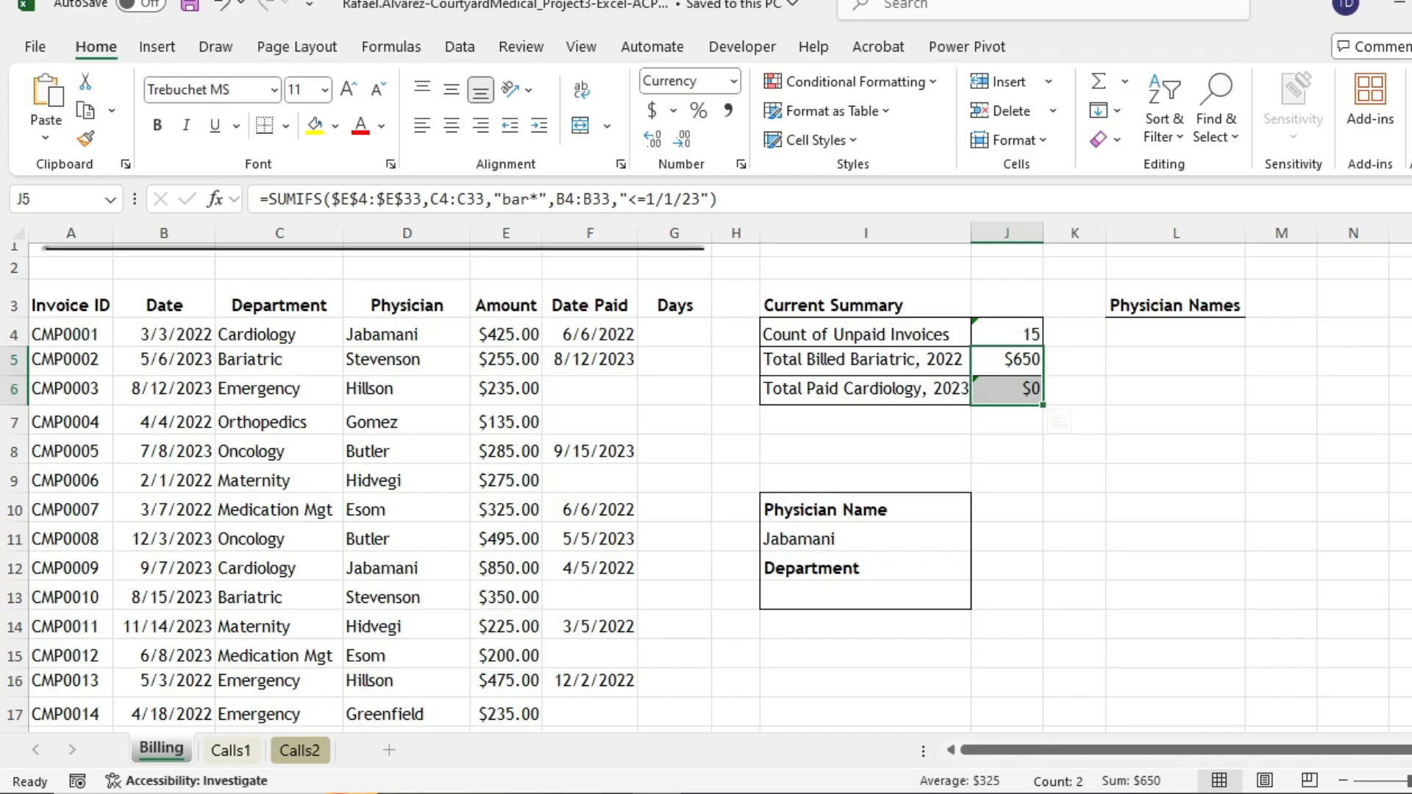
- Merge and centre the Current Summary title across I3:J3
click(865, 299)
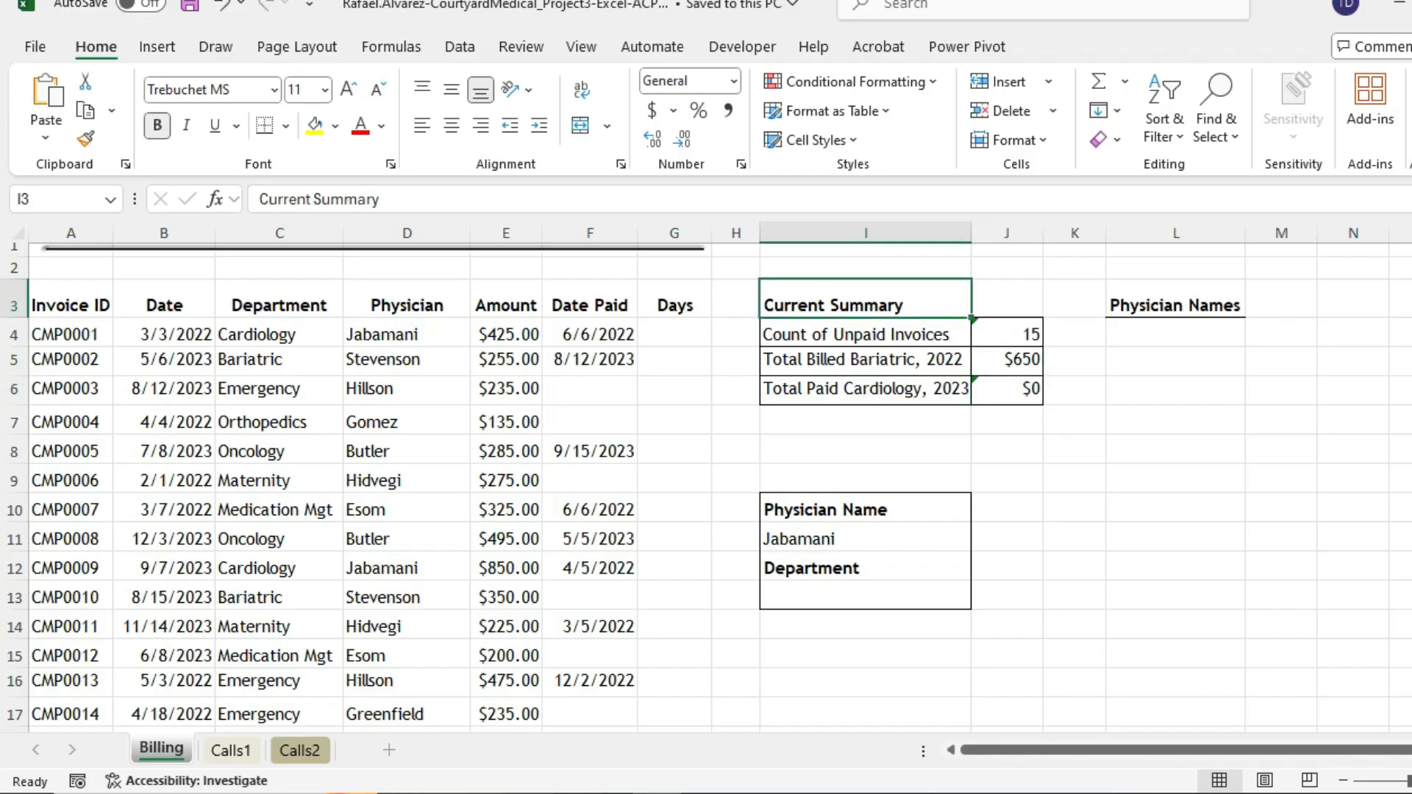
key(shift+Right)
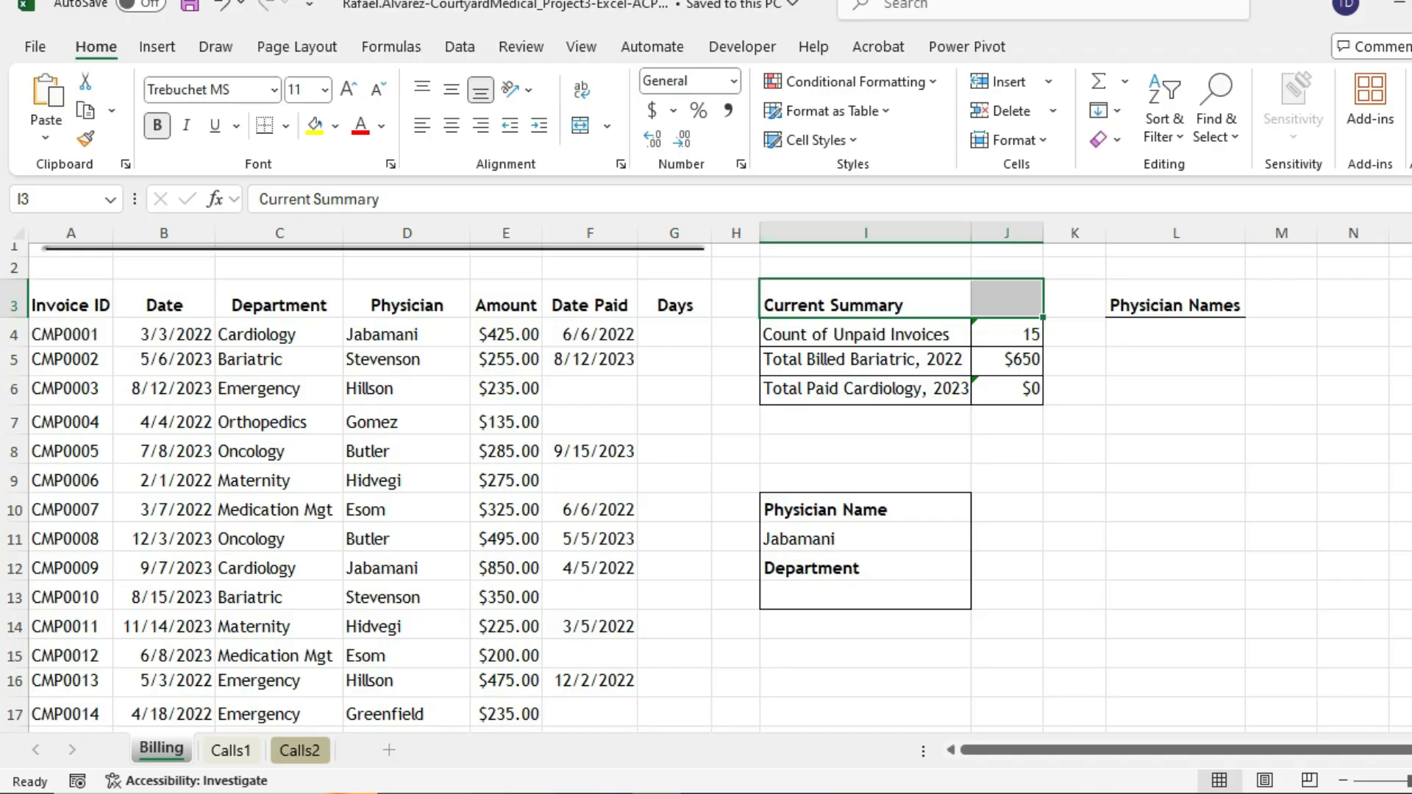
click(606, 126)
click(646, 152)
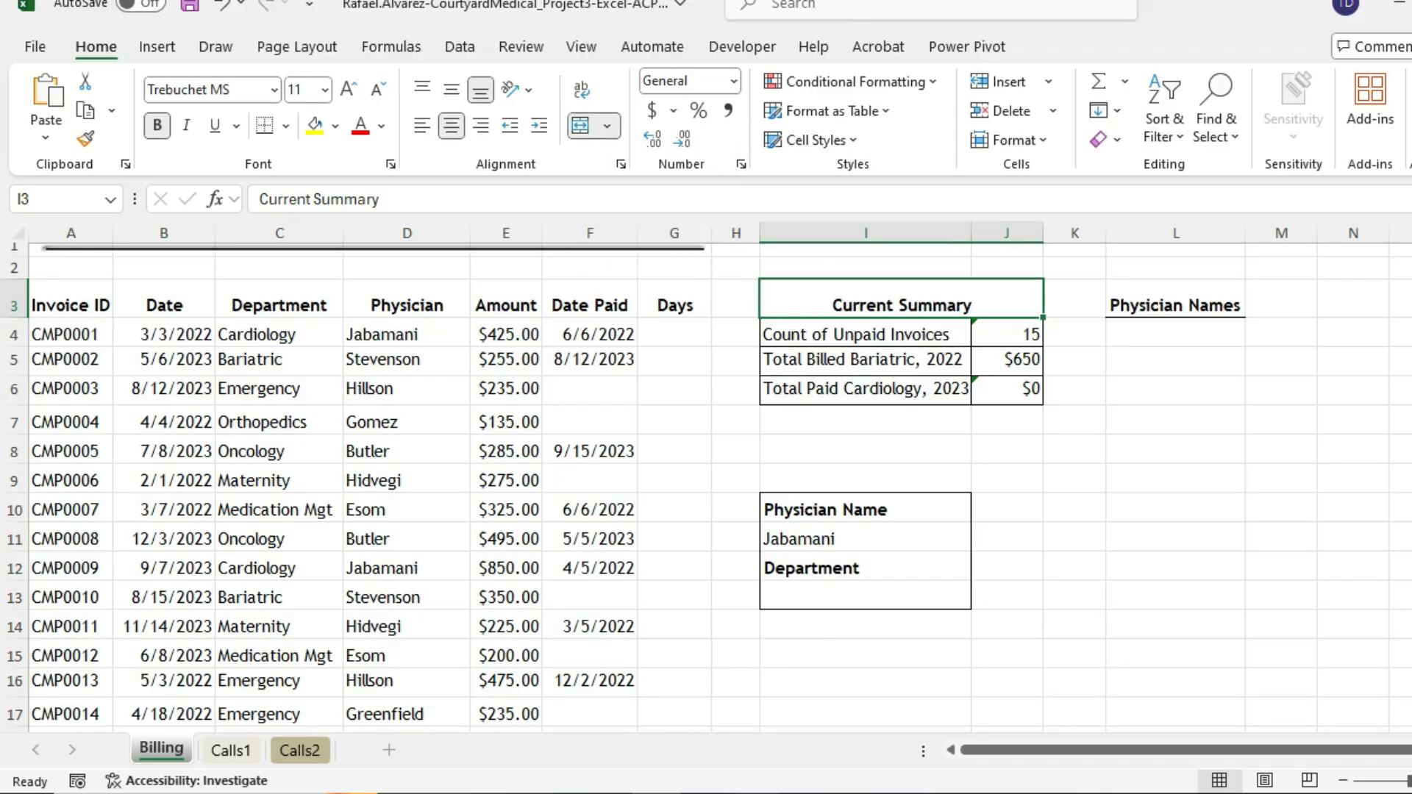
- Set the merged Current Summary title to 16 pt font
click(757, 793)
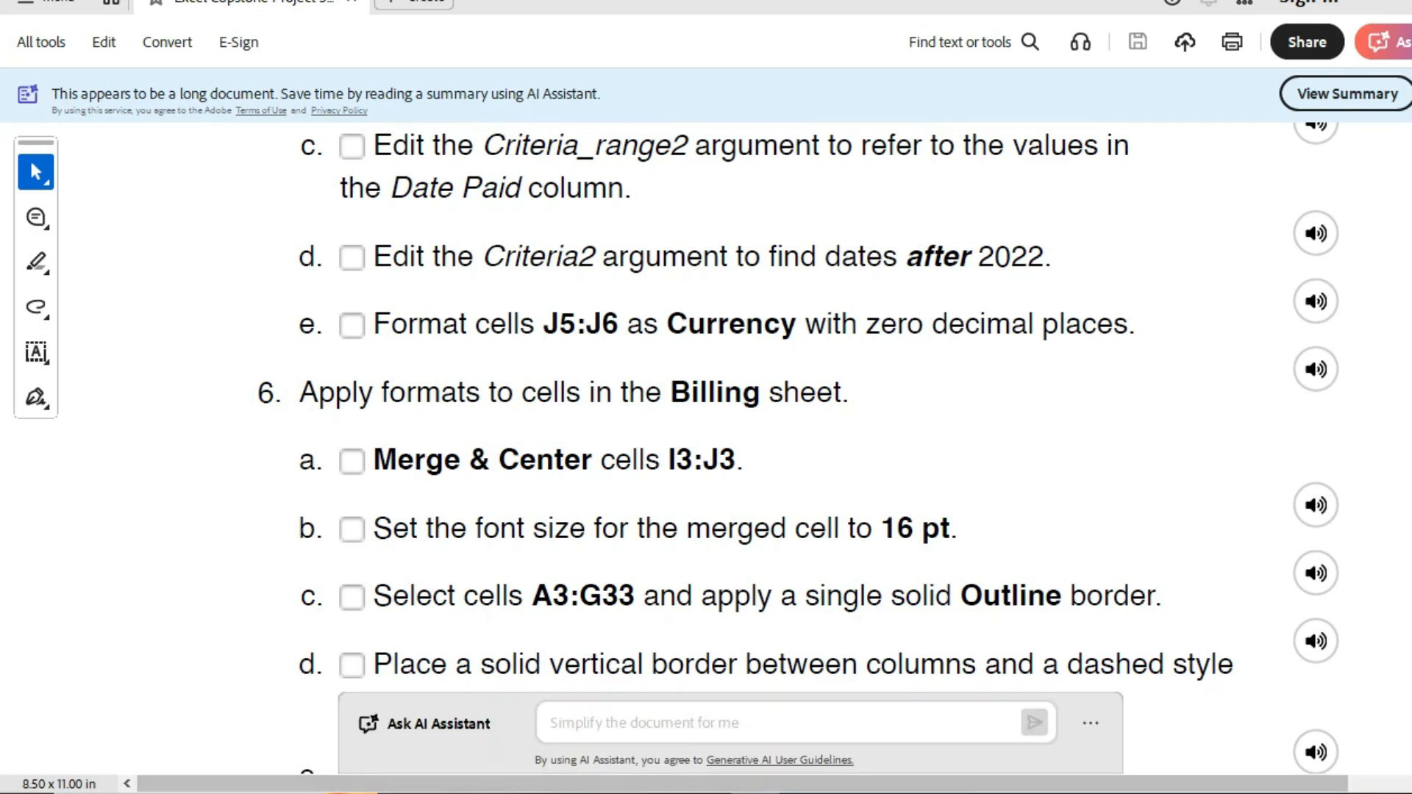
click(757, 792)
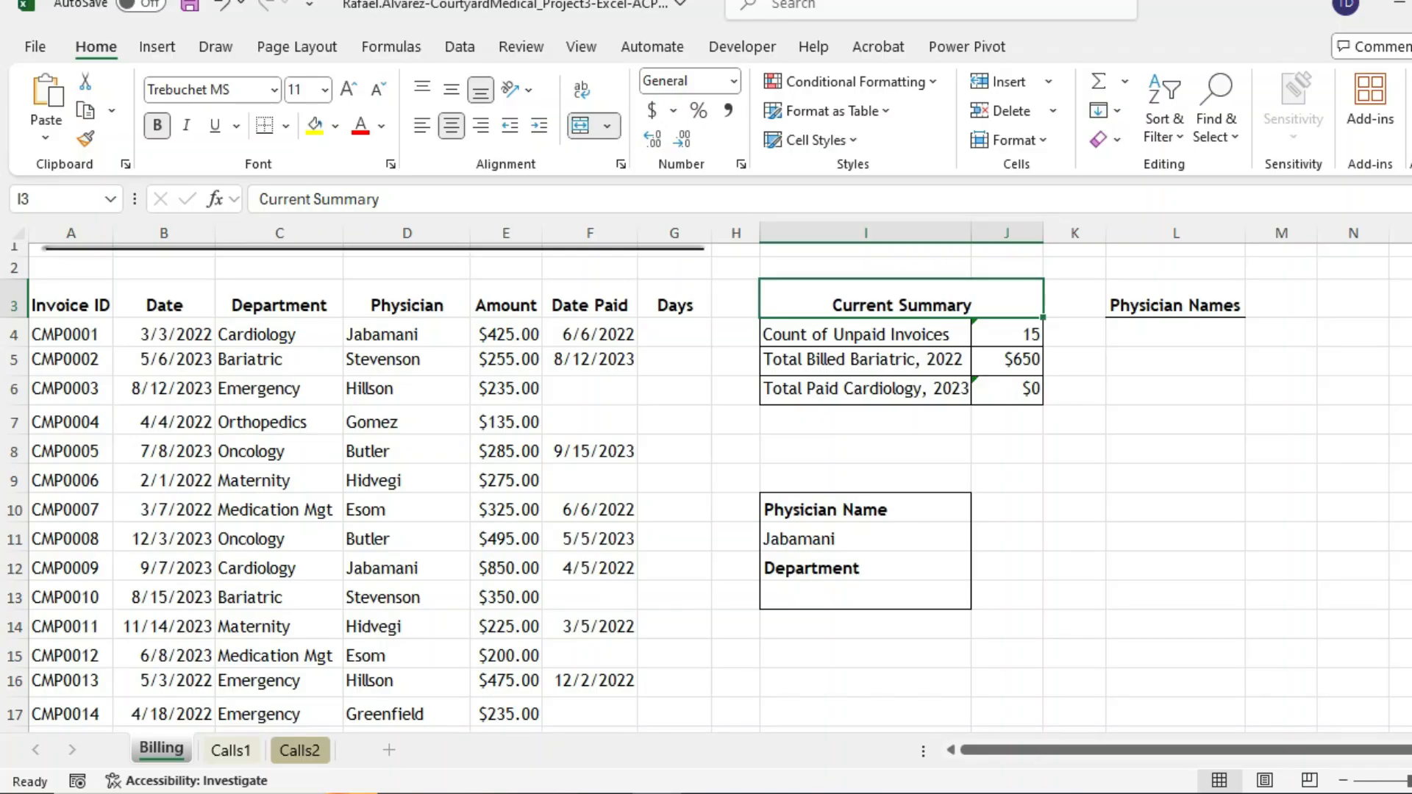
click(324, 90)
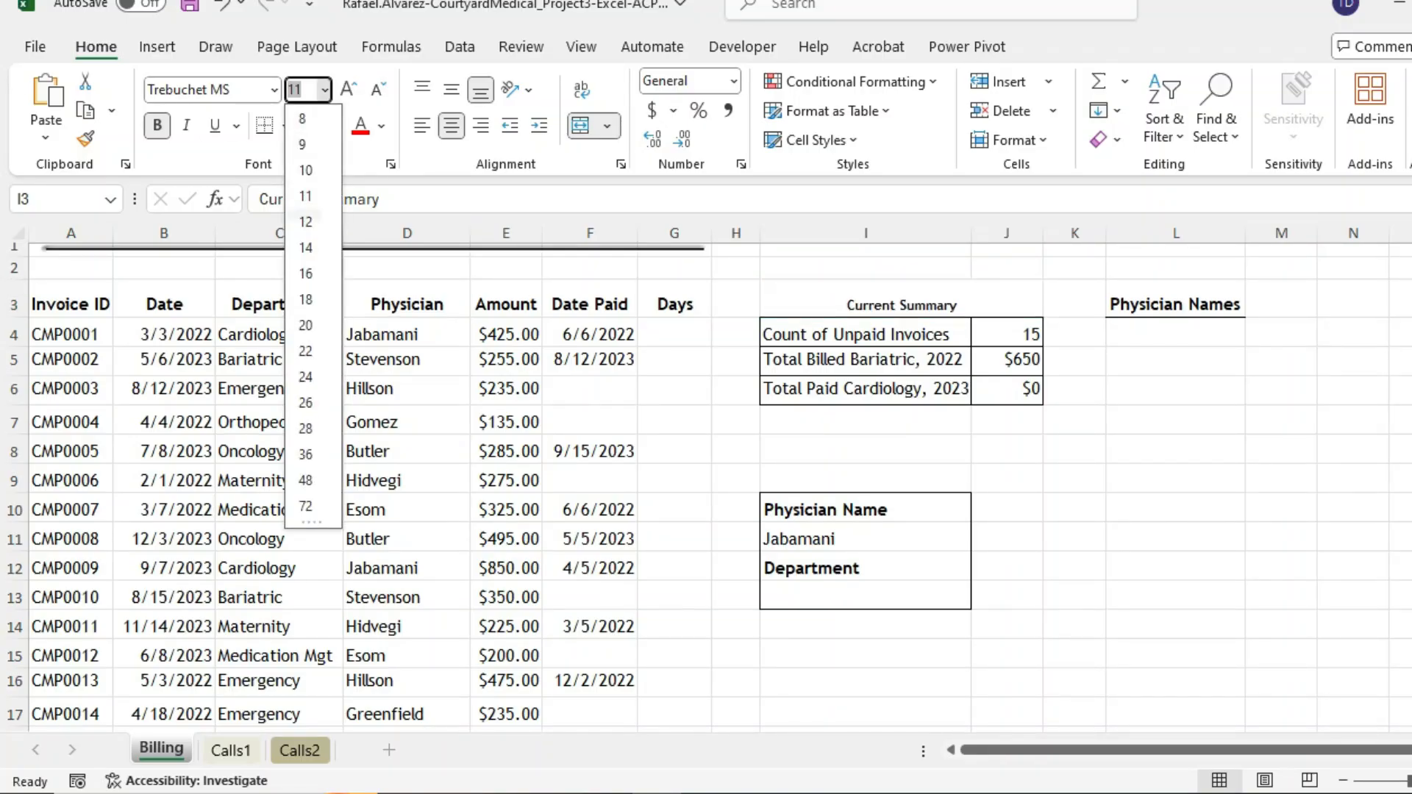
click(305, 274)
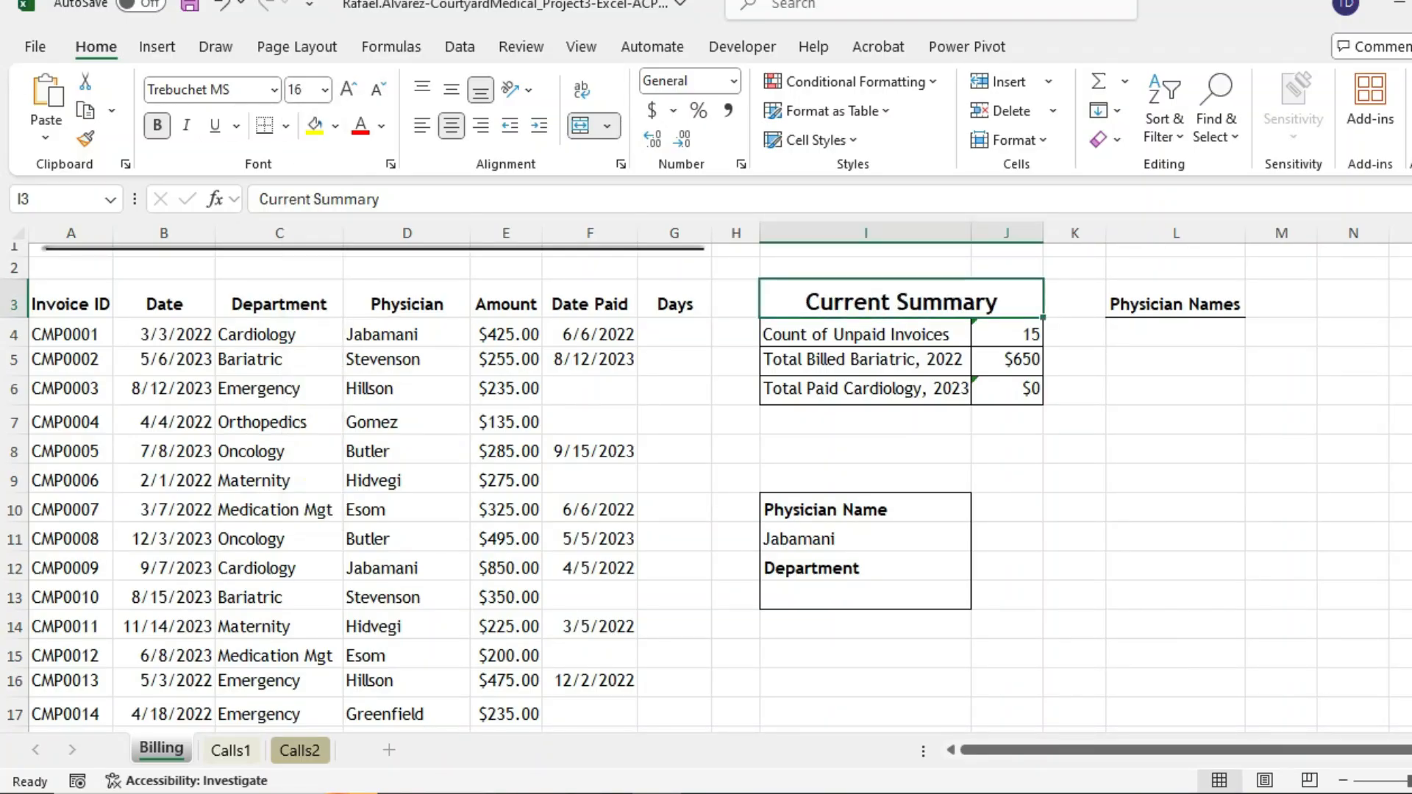
click(758, 793)
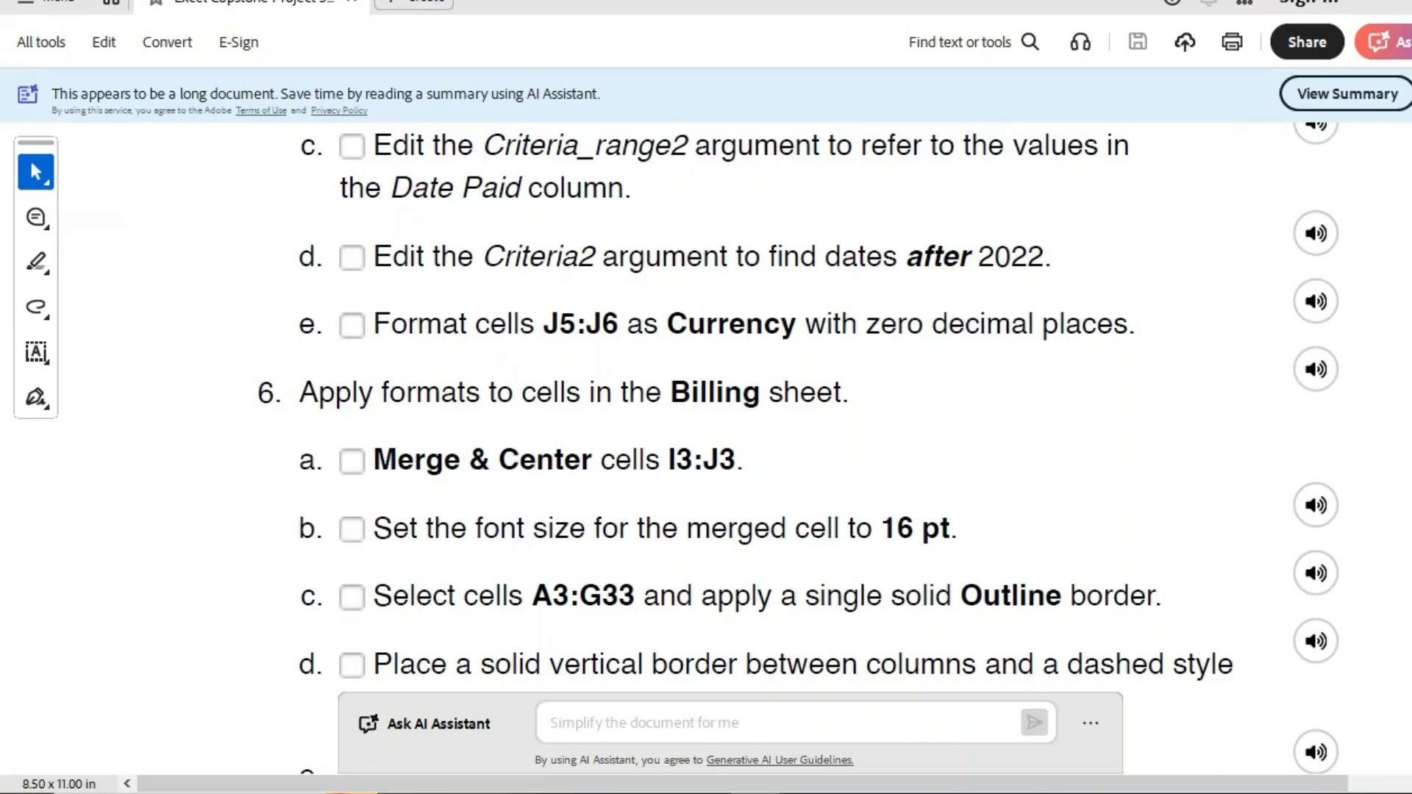
- Scroll the instructions to step 6e, then minimize Acrobat to reveal the Excel Billing sheet
scroll(799, 448, down, 1)
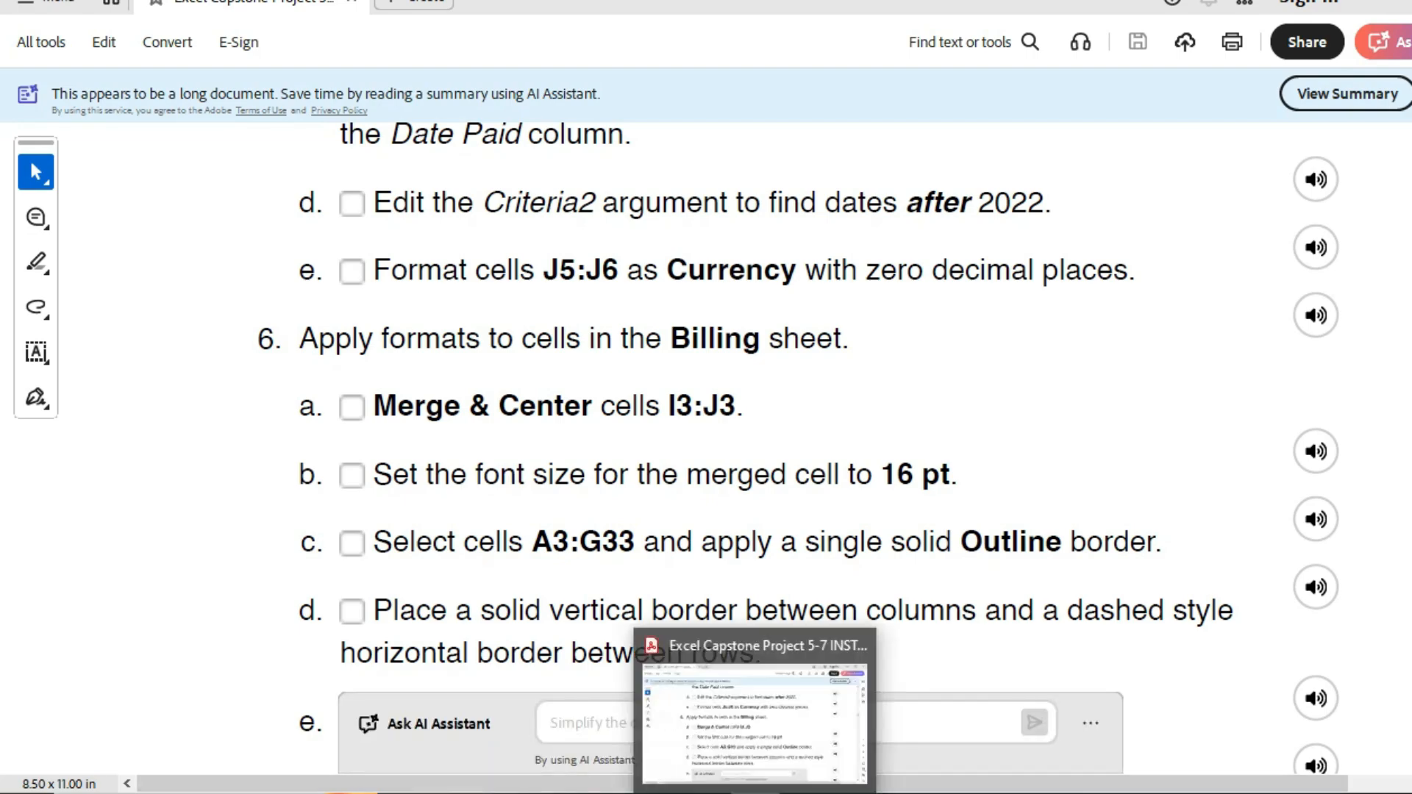
click(754, 793)
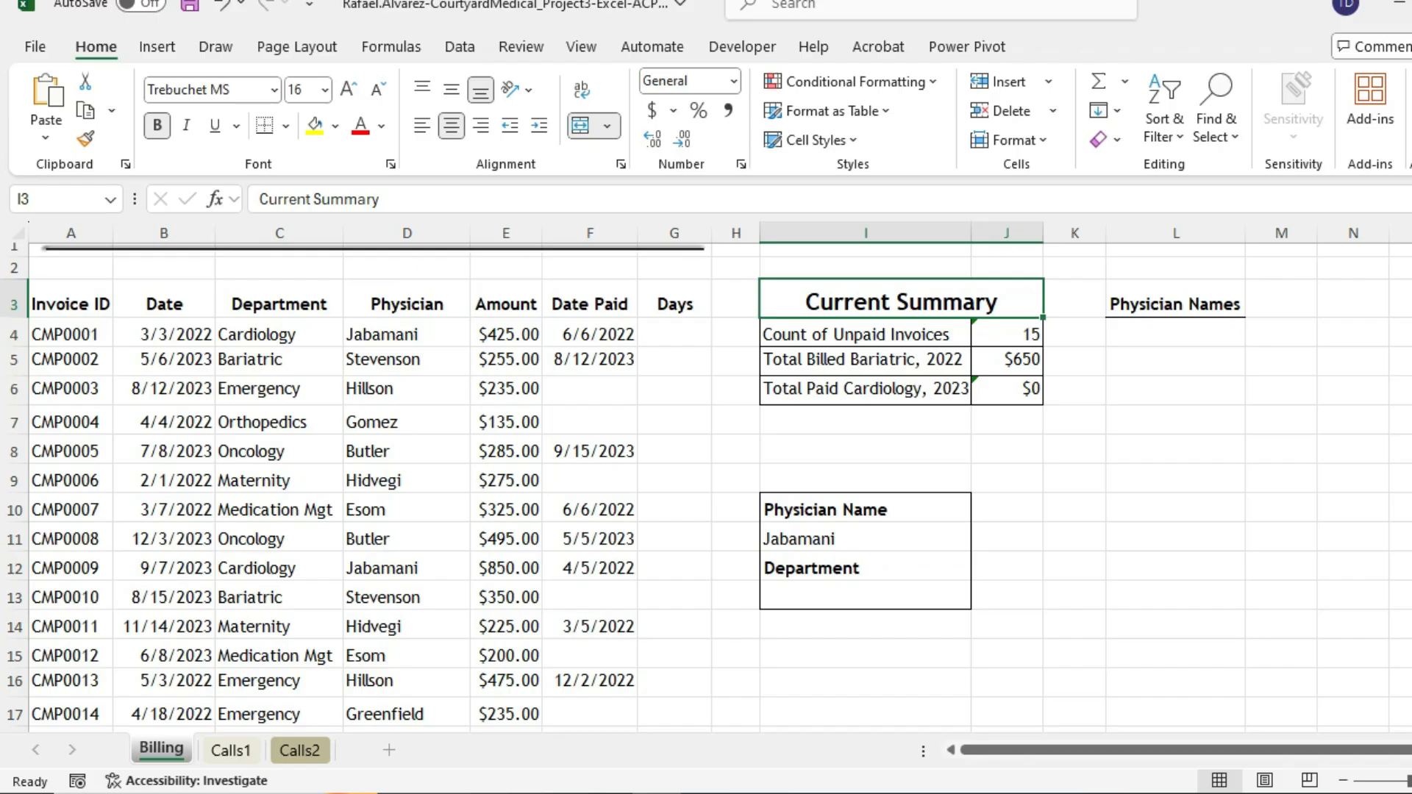
- Select the invoice table A3:G33, check the PDF, and open the Home Borders dropdown
click(71, 303)
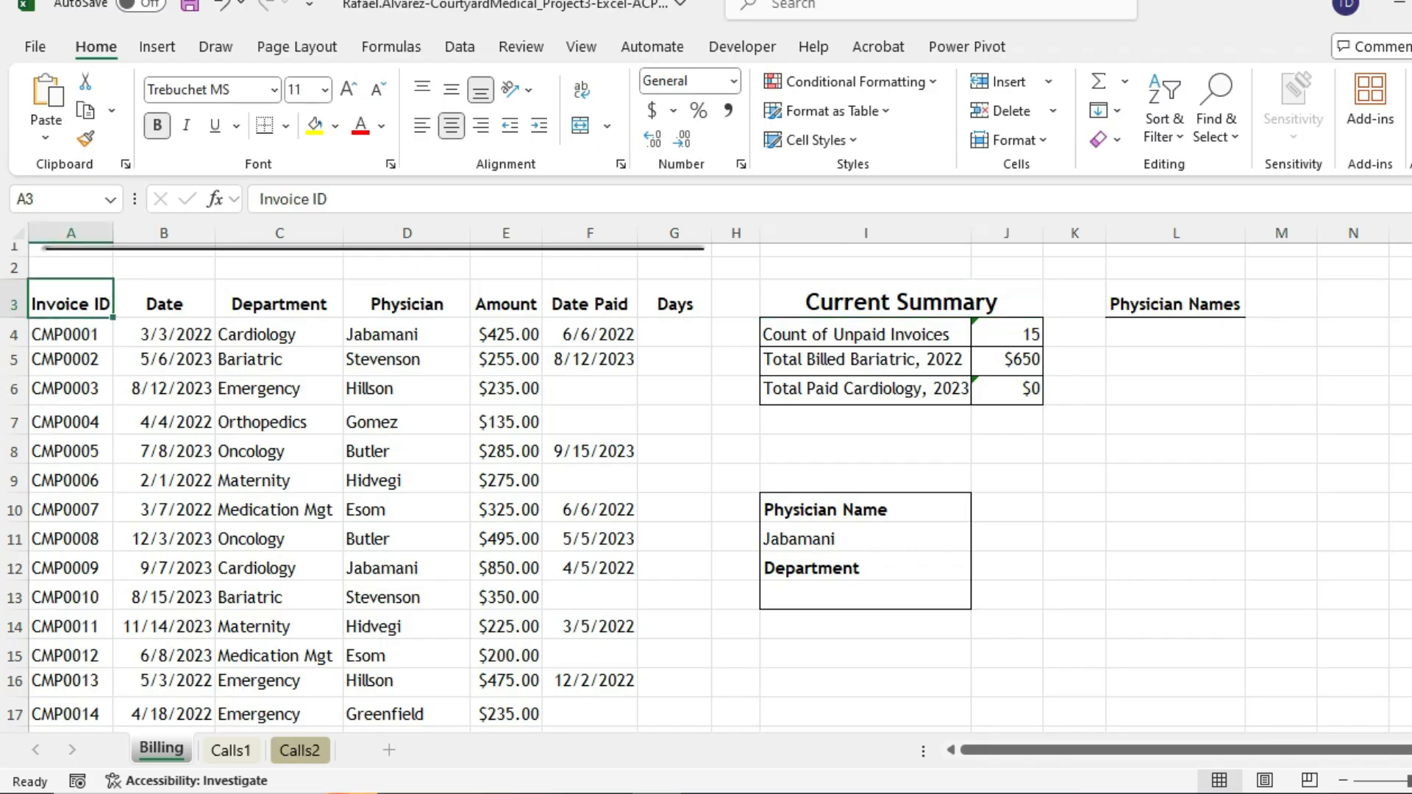
drag(70, 303, 710, 683)
key(alt+Tab)
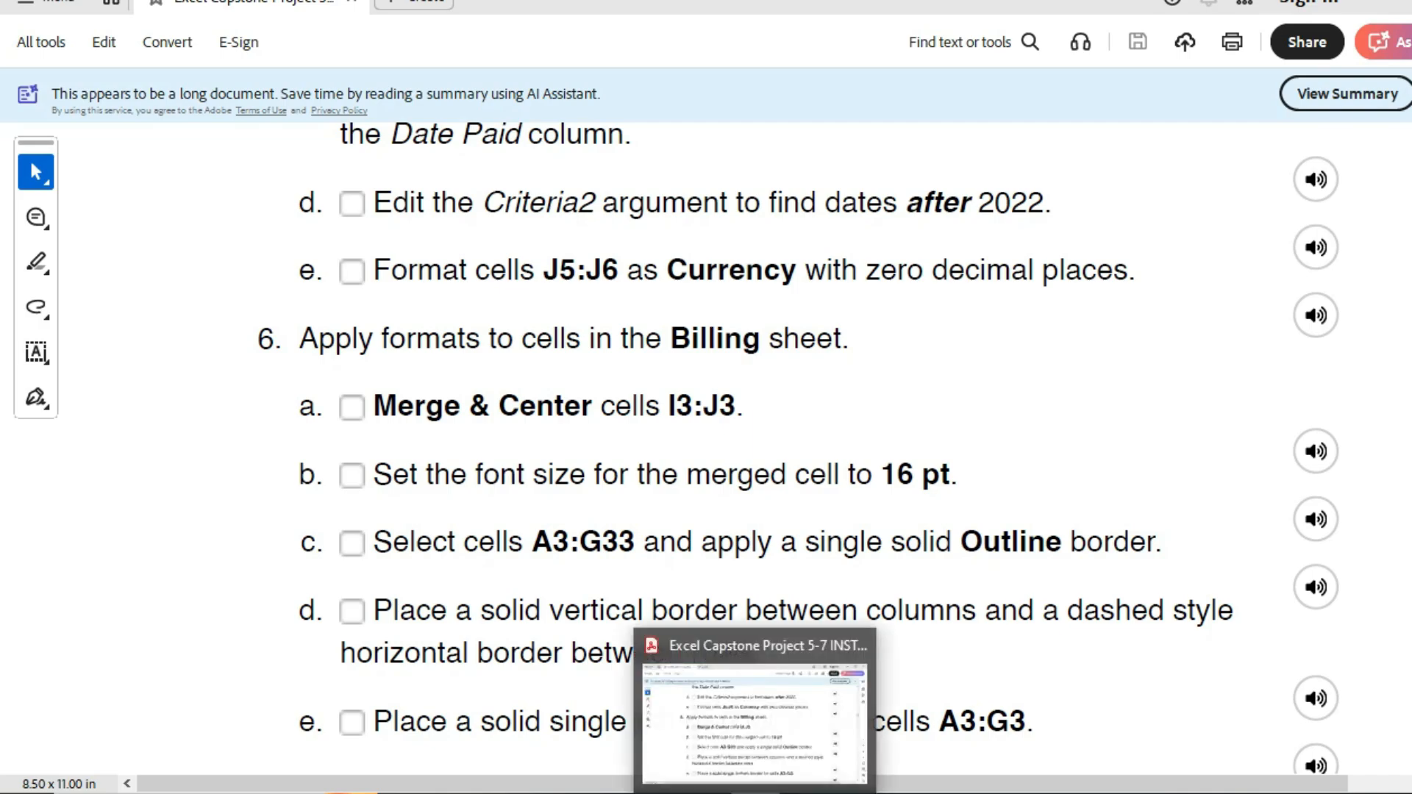
click(756, 793)
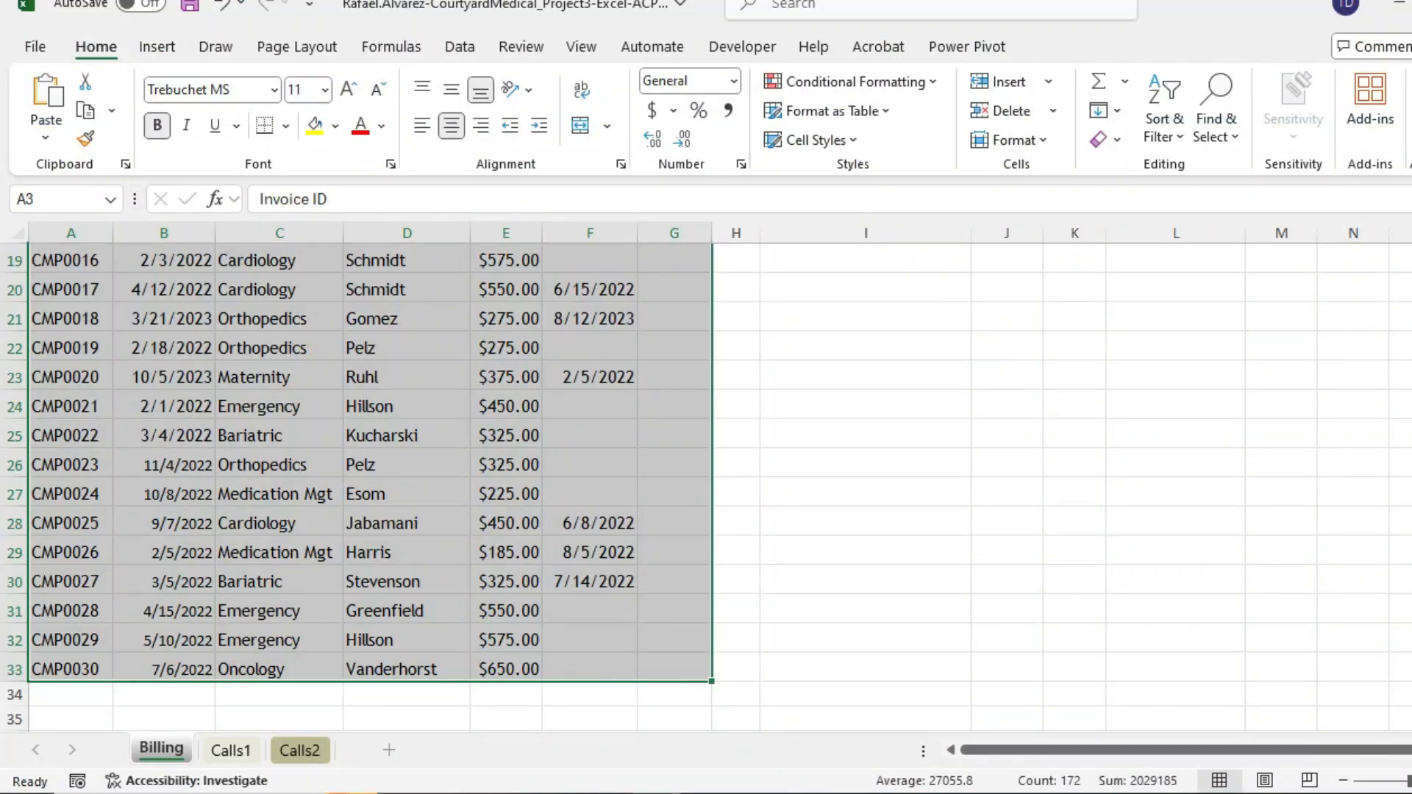
click(285, 126)
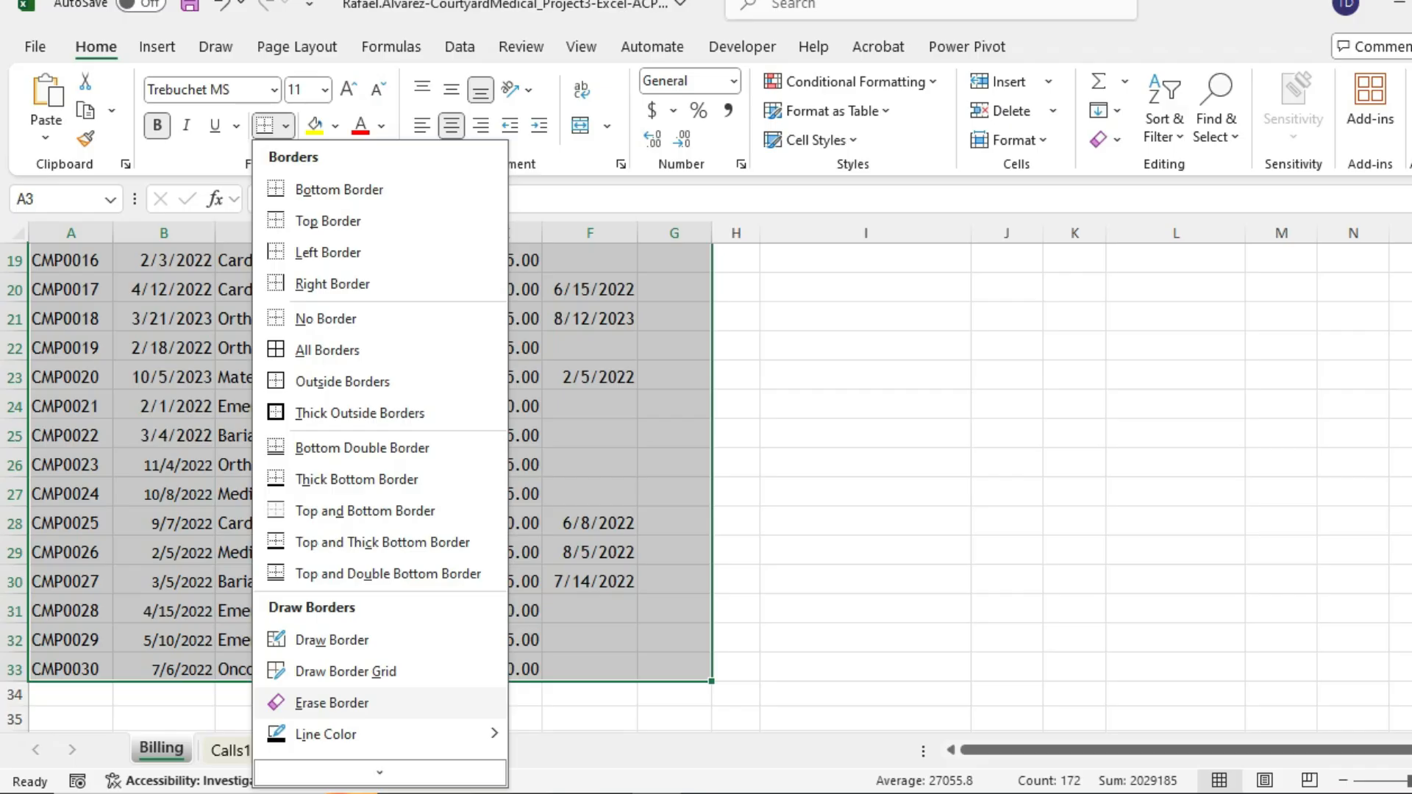
- Close the border choices unused and dismiss the hidden system-tray icons popup
scroll(331, 703, down, 1)
mouse_move(331, 703)
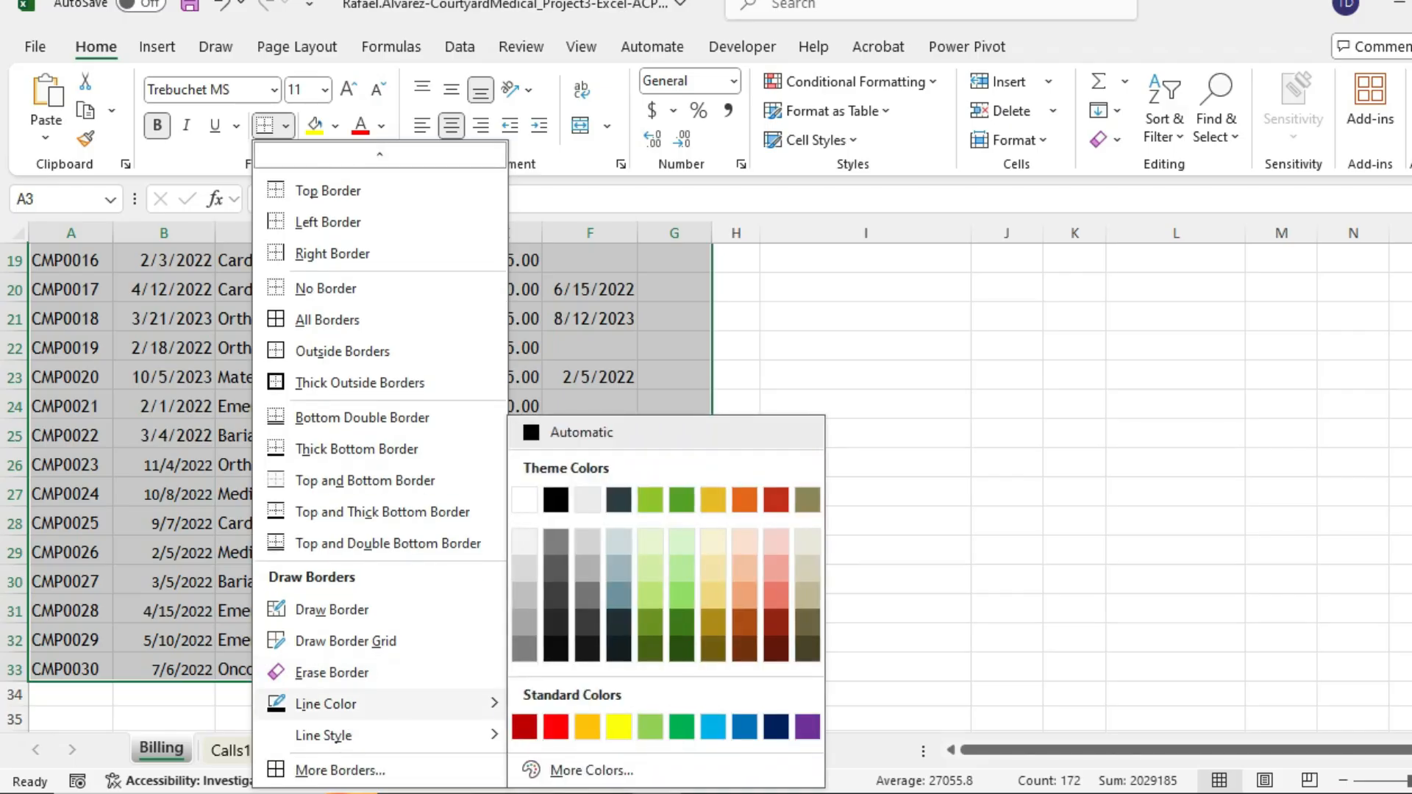
mouse_move(331, 736)
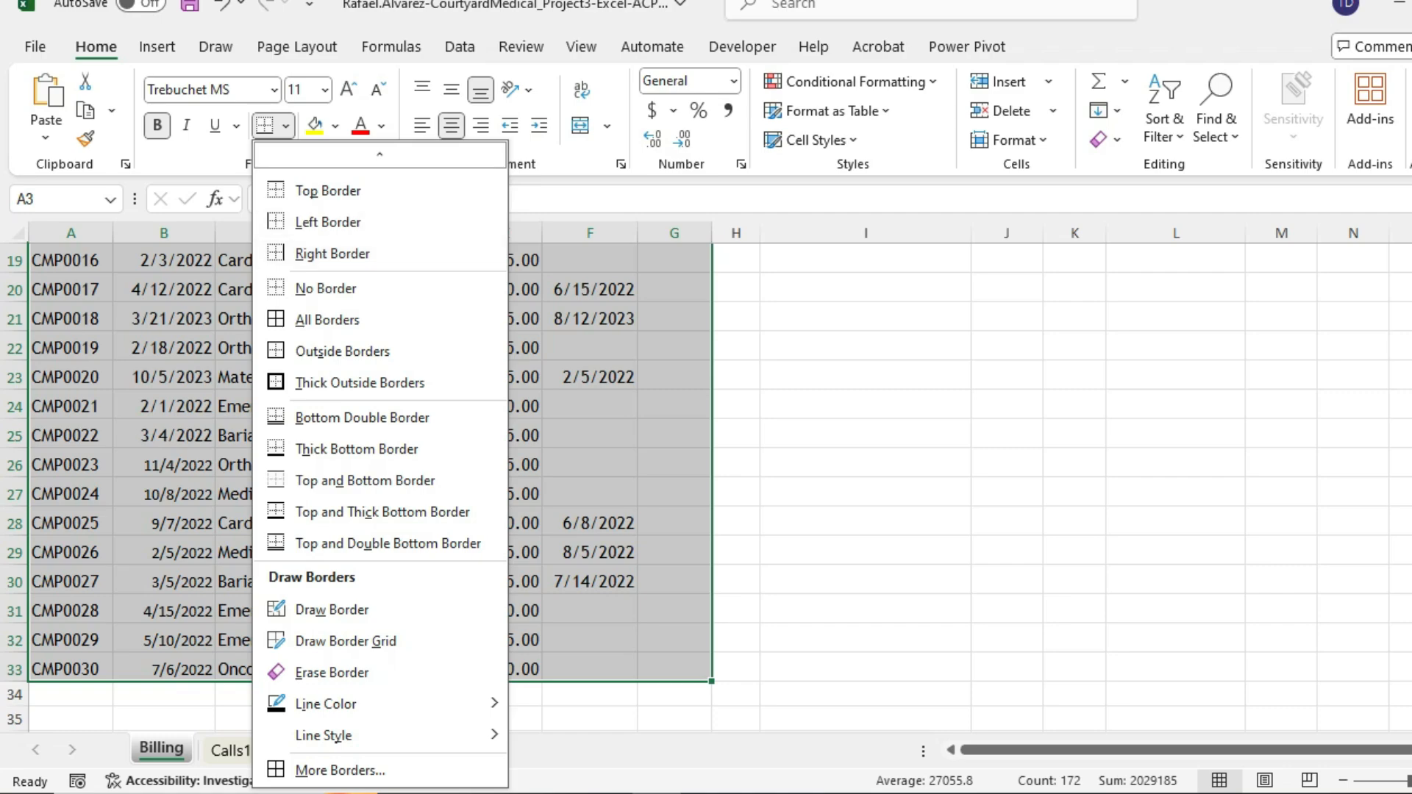
click(1102, 793)
click(1254, 793)
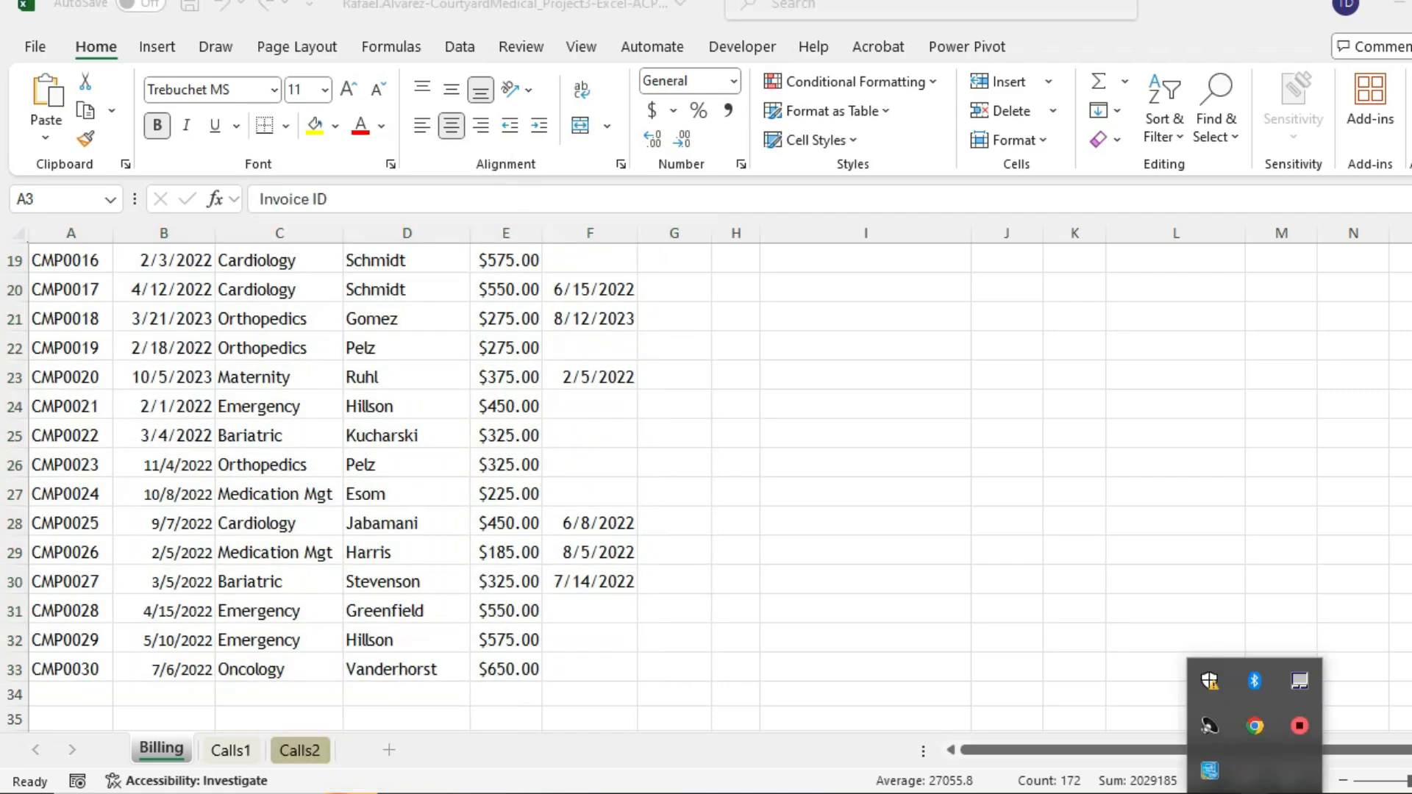
click(1255, 793)
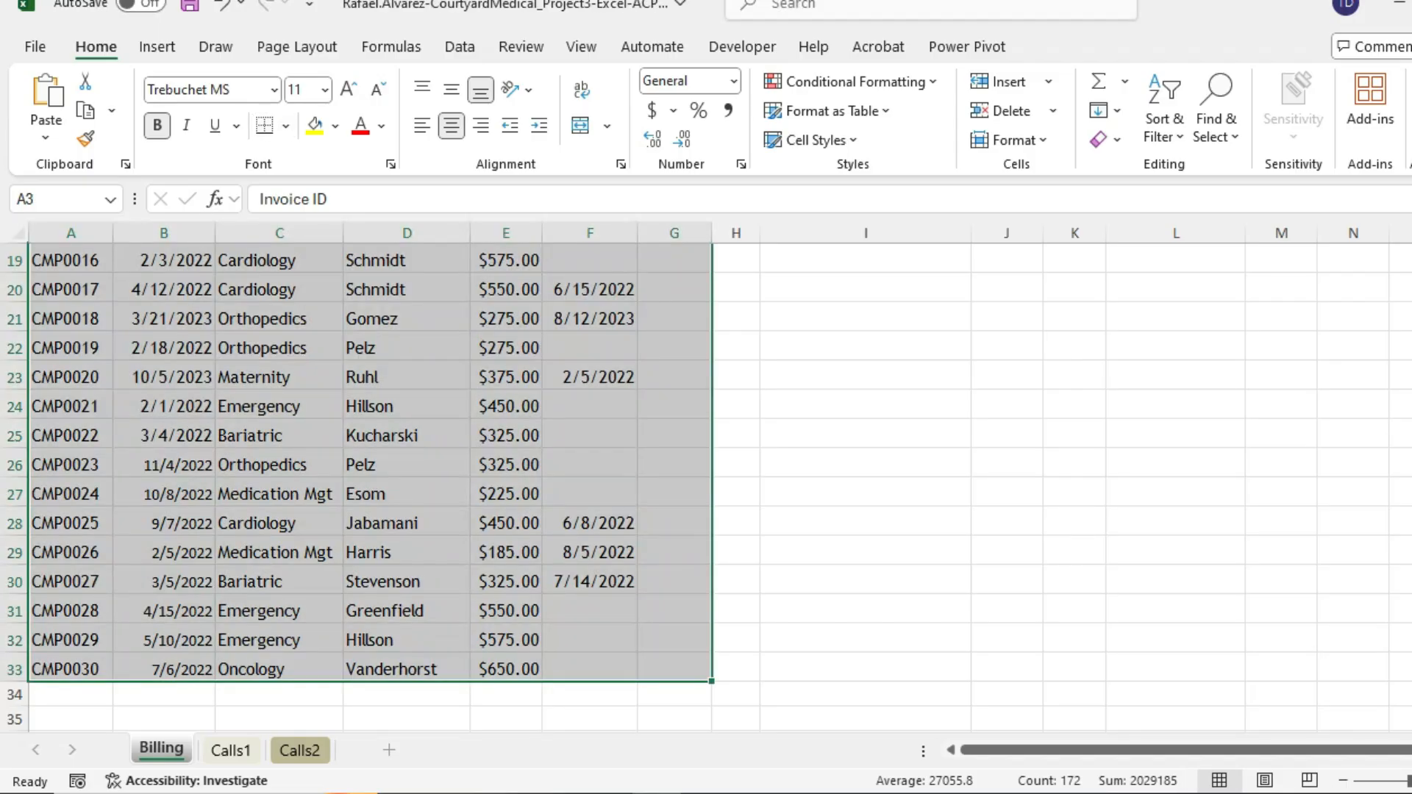
- Apply Outside Borders to A3:G33, then deselect the table to check the outline
click(285, 126)
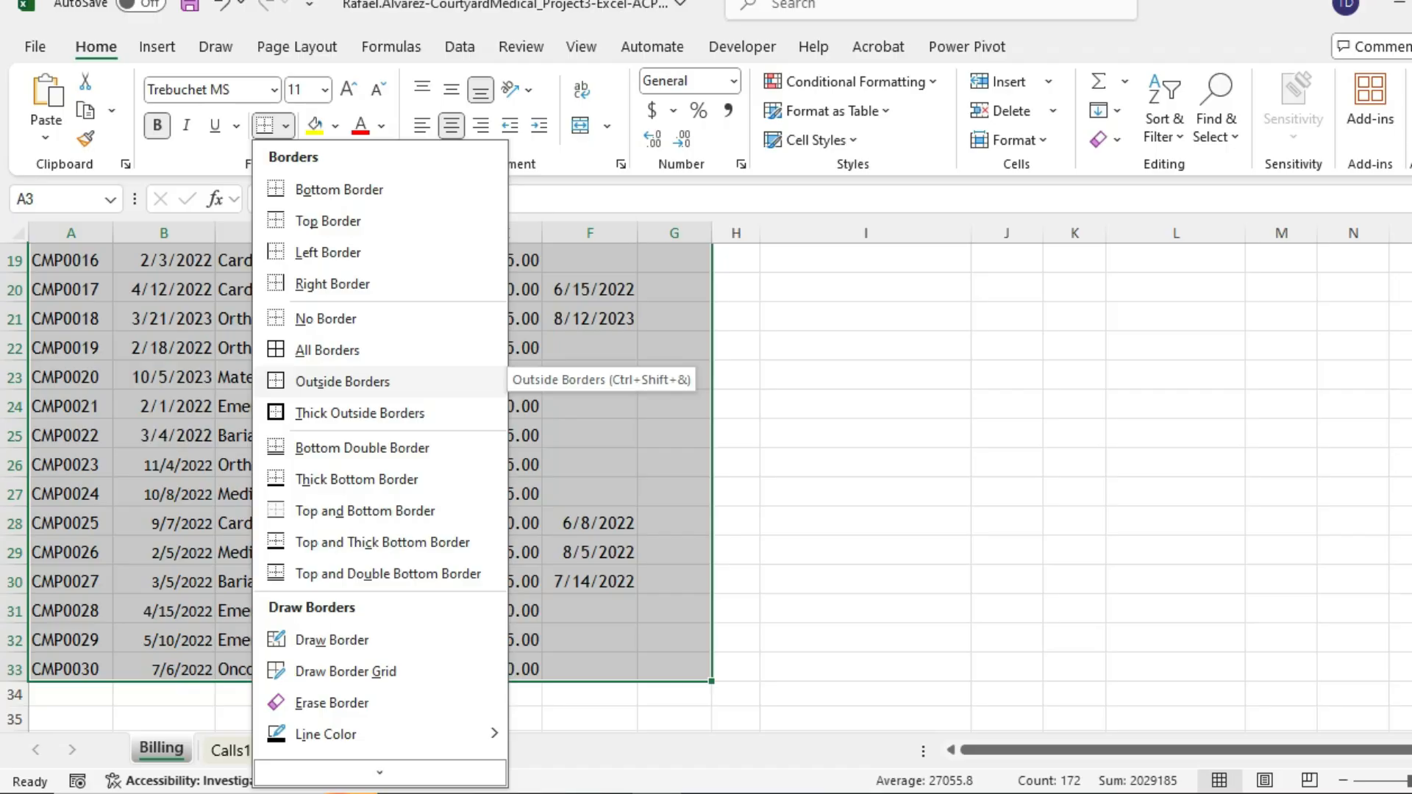
click(343, 381)
scroll(368, 486, up, 6)
scroll(735, 456, down, 3)
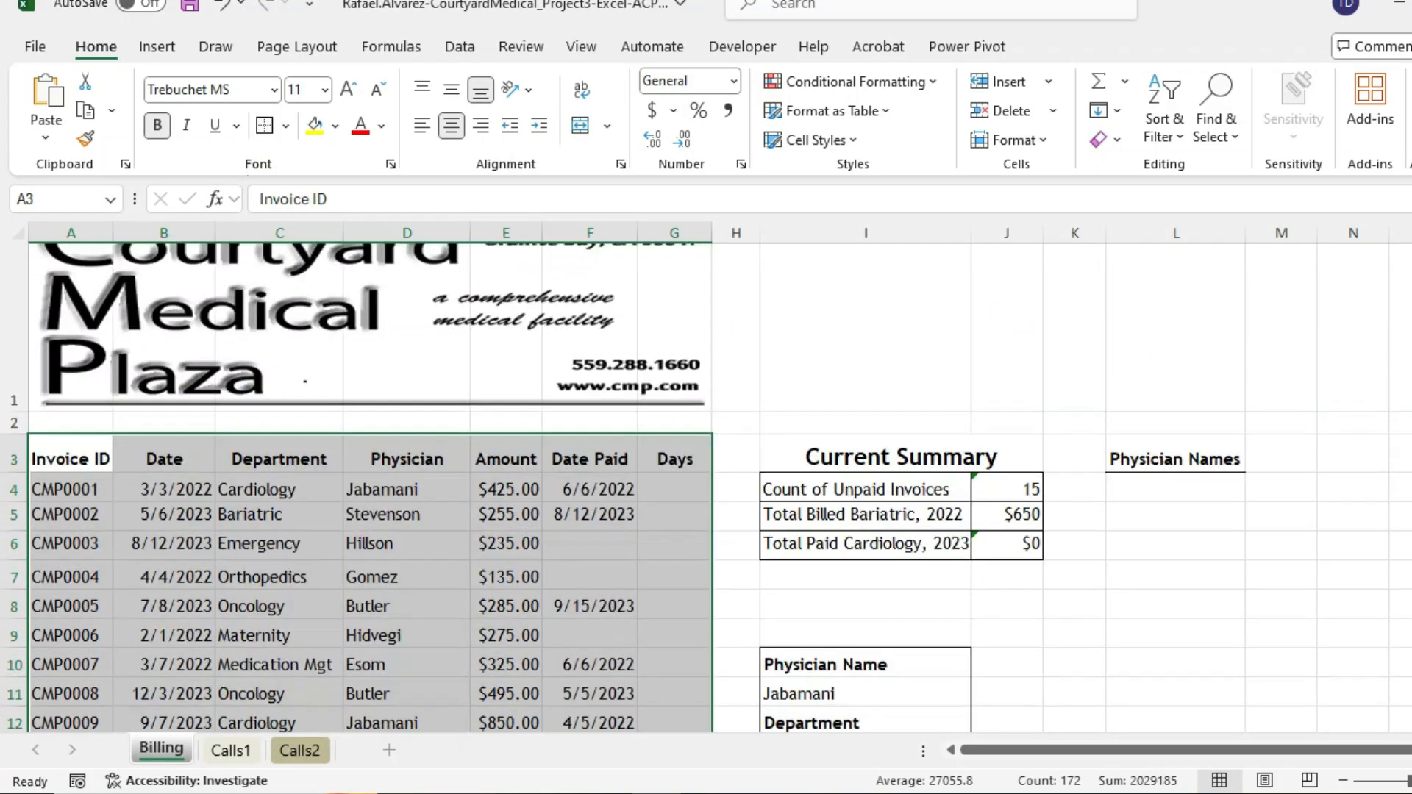
click(736, 427)
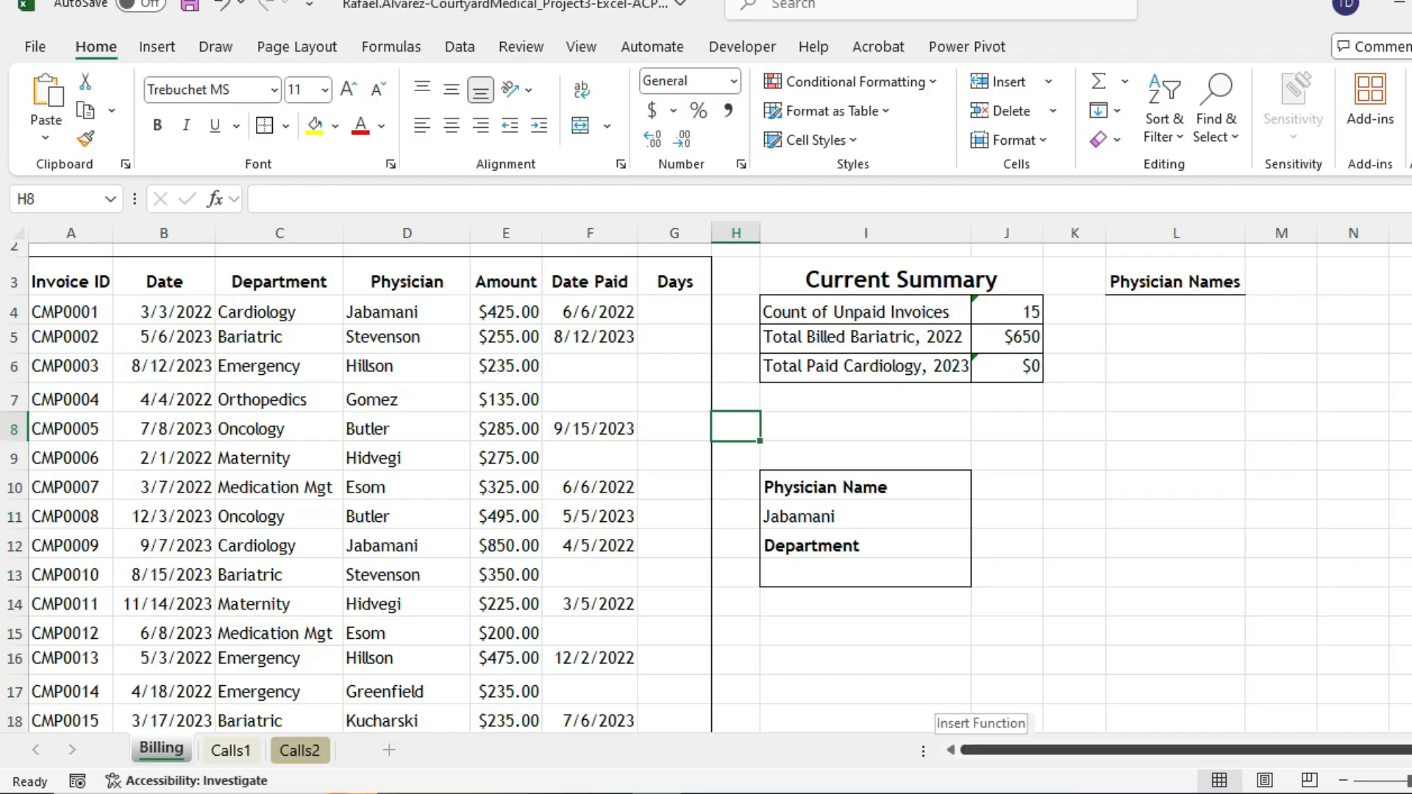
- Save the workbook and return to the instructions PDF at step 6's border tasks
scroll(735, 456, down, 5)
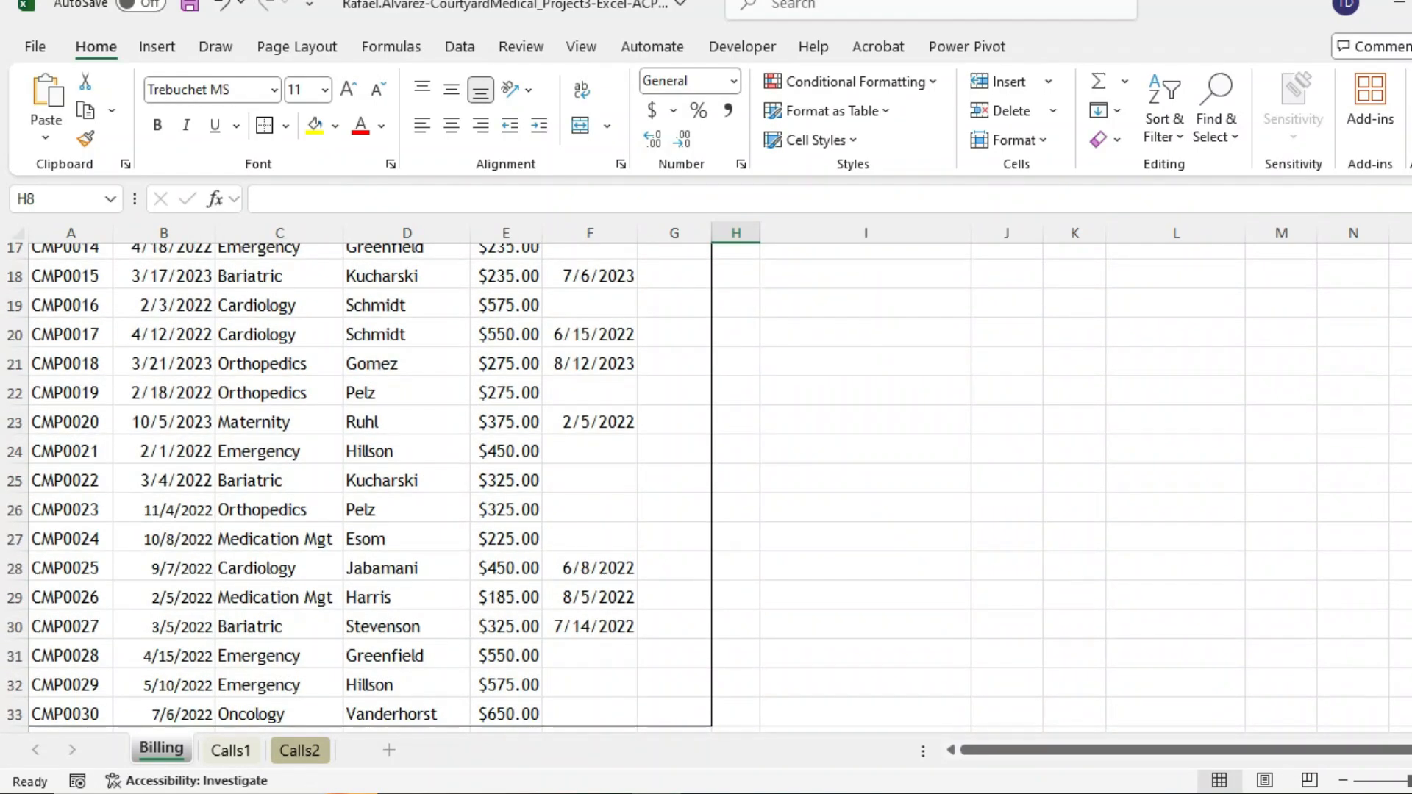
click(189, 5)
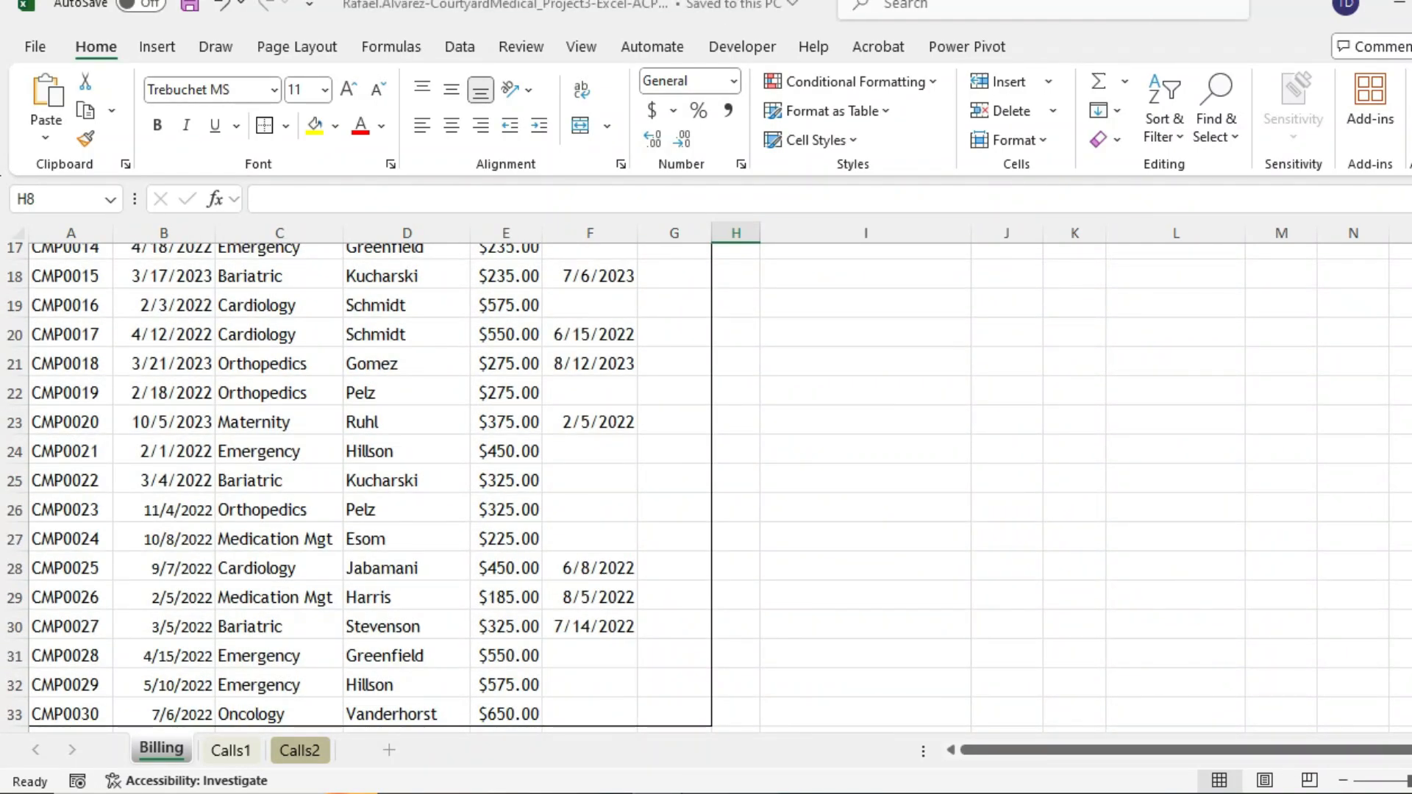
key(alt+Tab)
scroll(798, 416, down, 3)
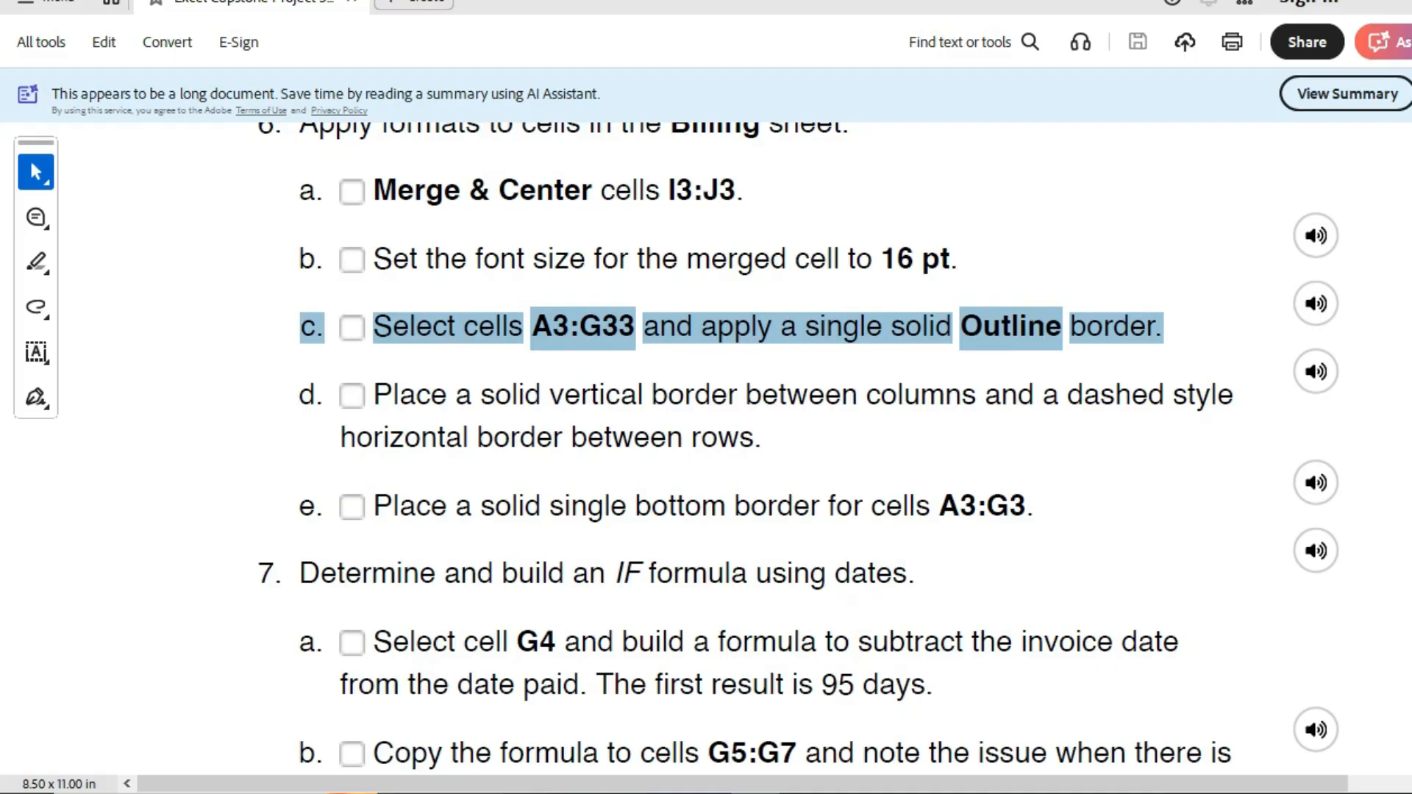
- Highlight step 6d about inner column and row borders, then return to Excel
drag(373, 395, 763, 438)
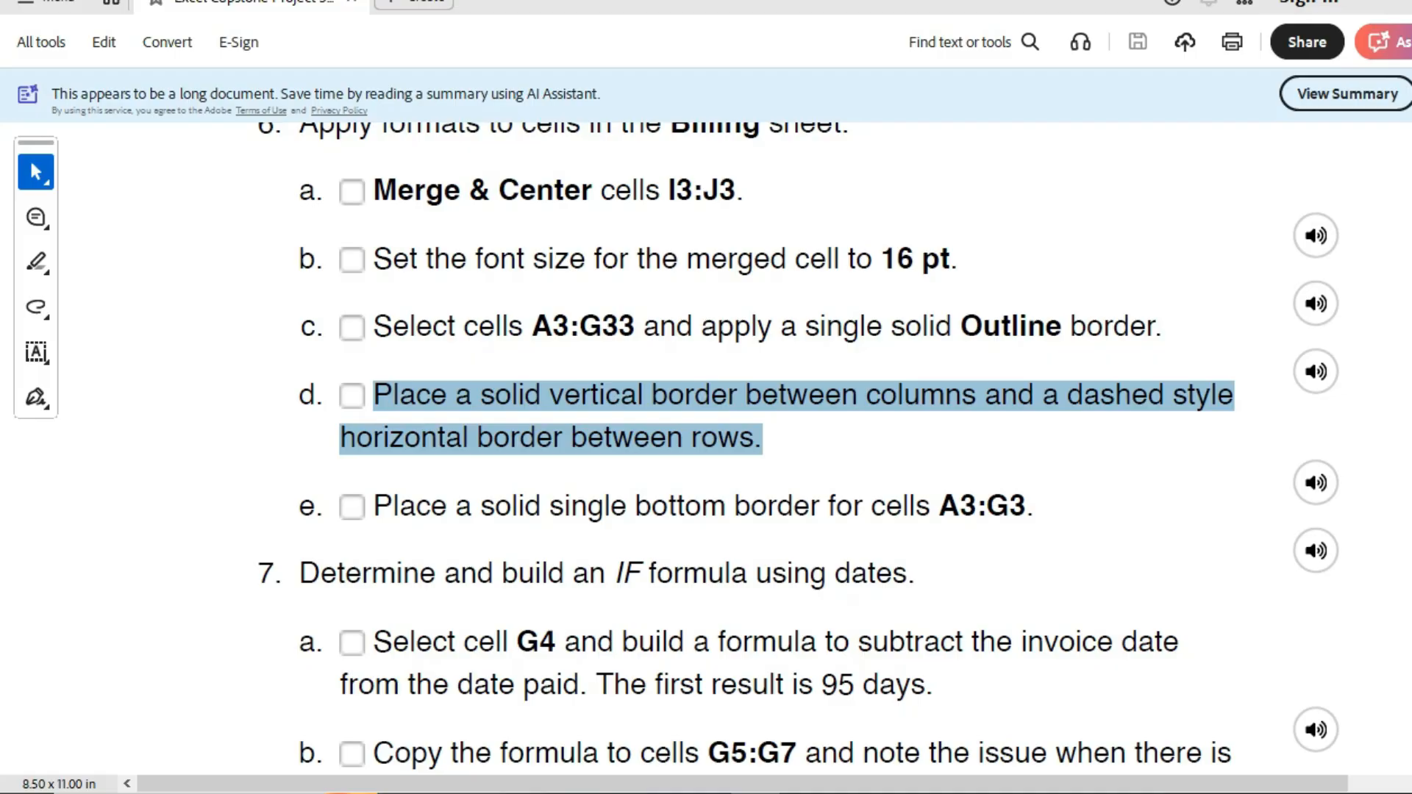
key(alt+Tab)
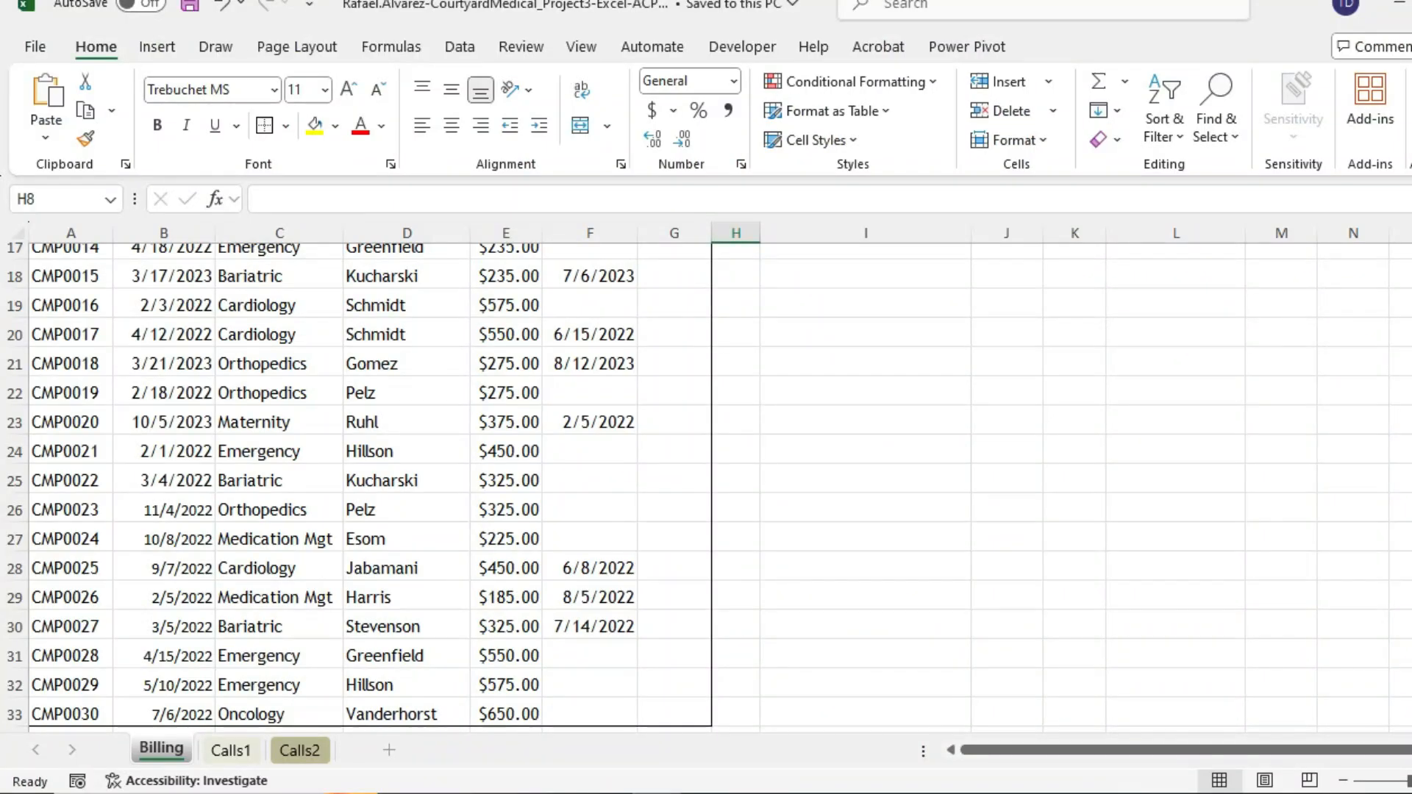
click(285, 126)
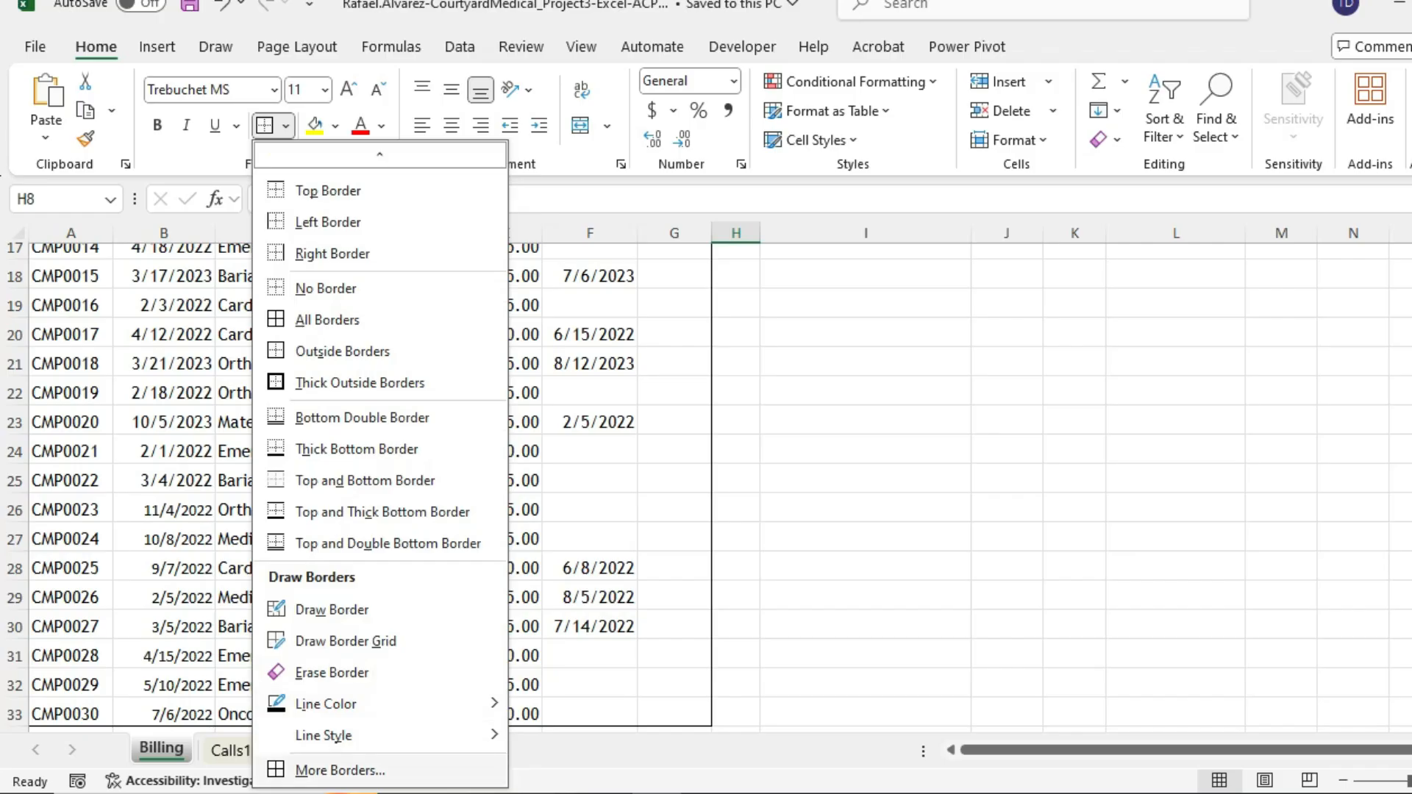
click(341, 768)
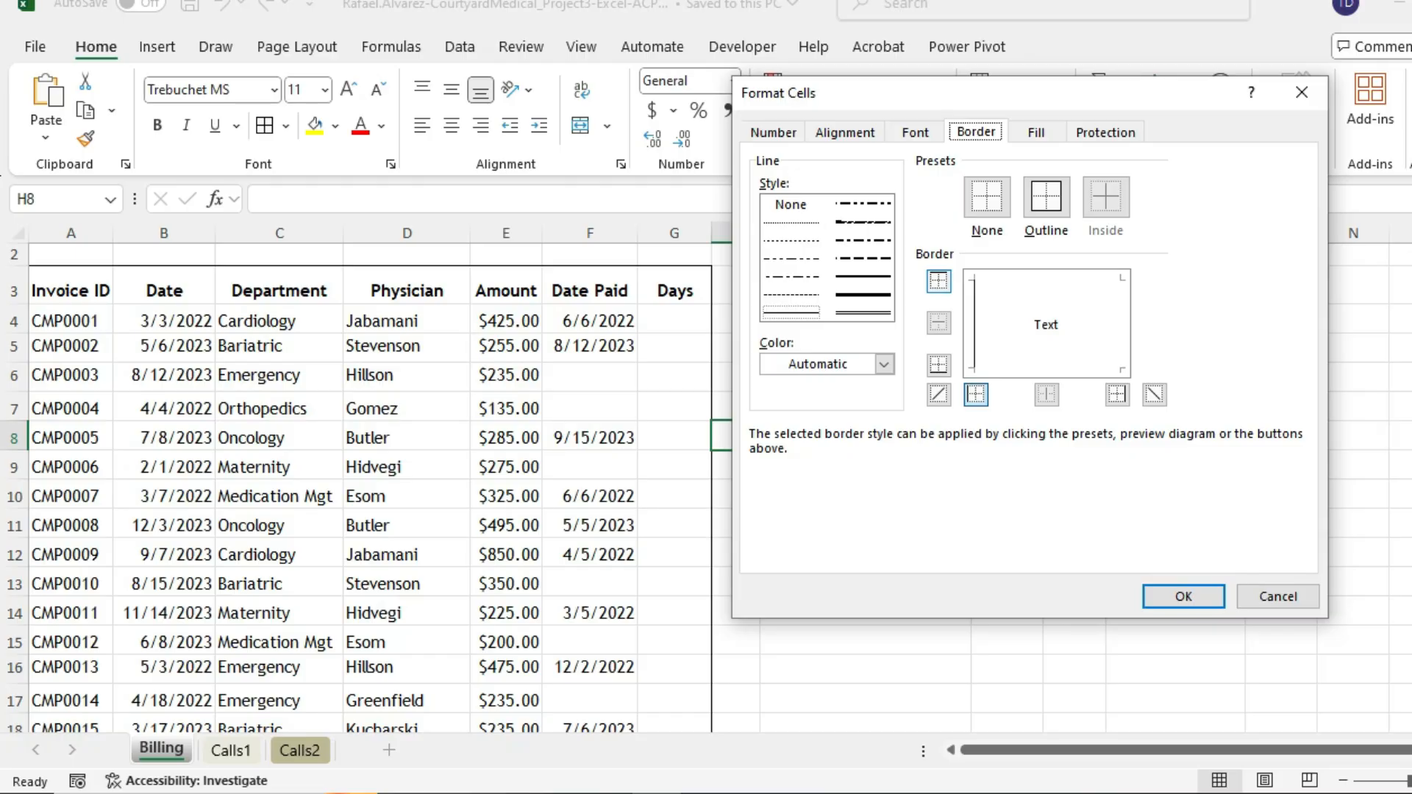
click(1254, 793)
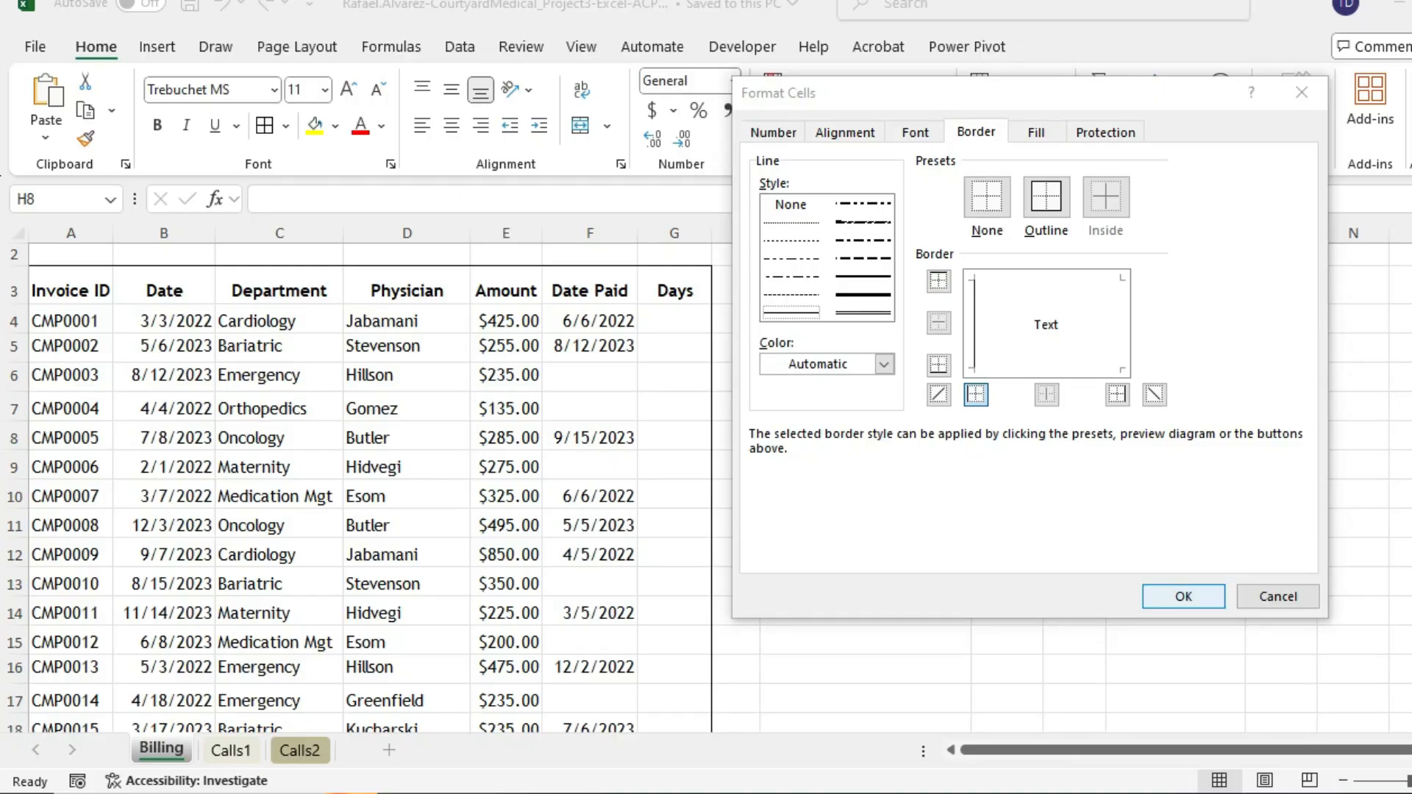
click(1183, 597)
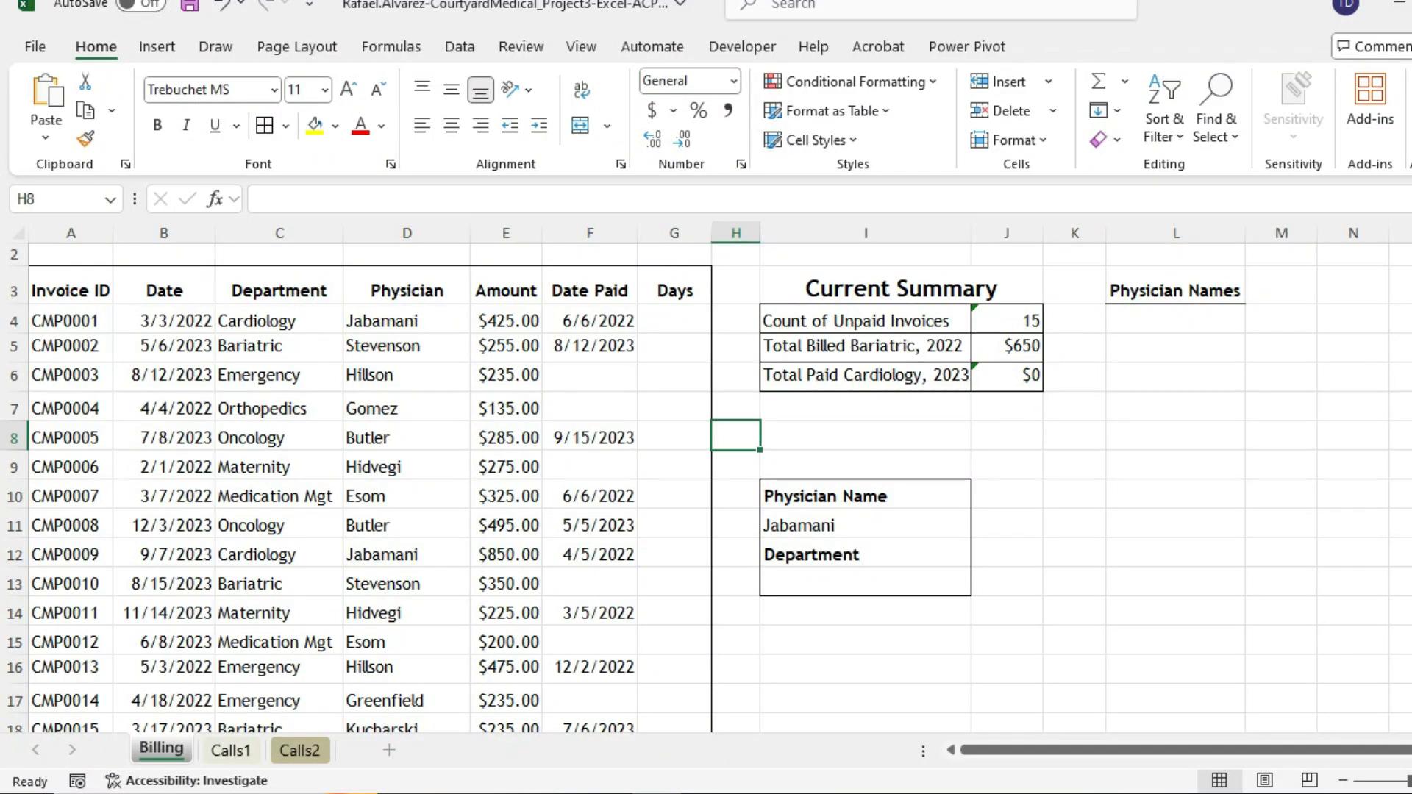
click(285, 126)
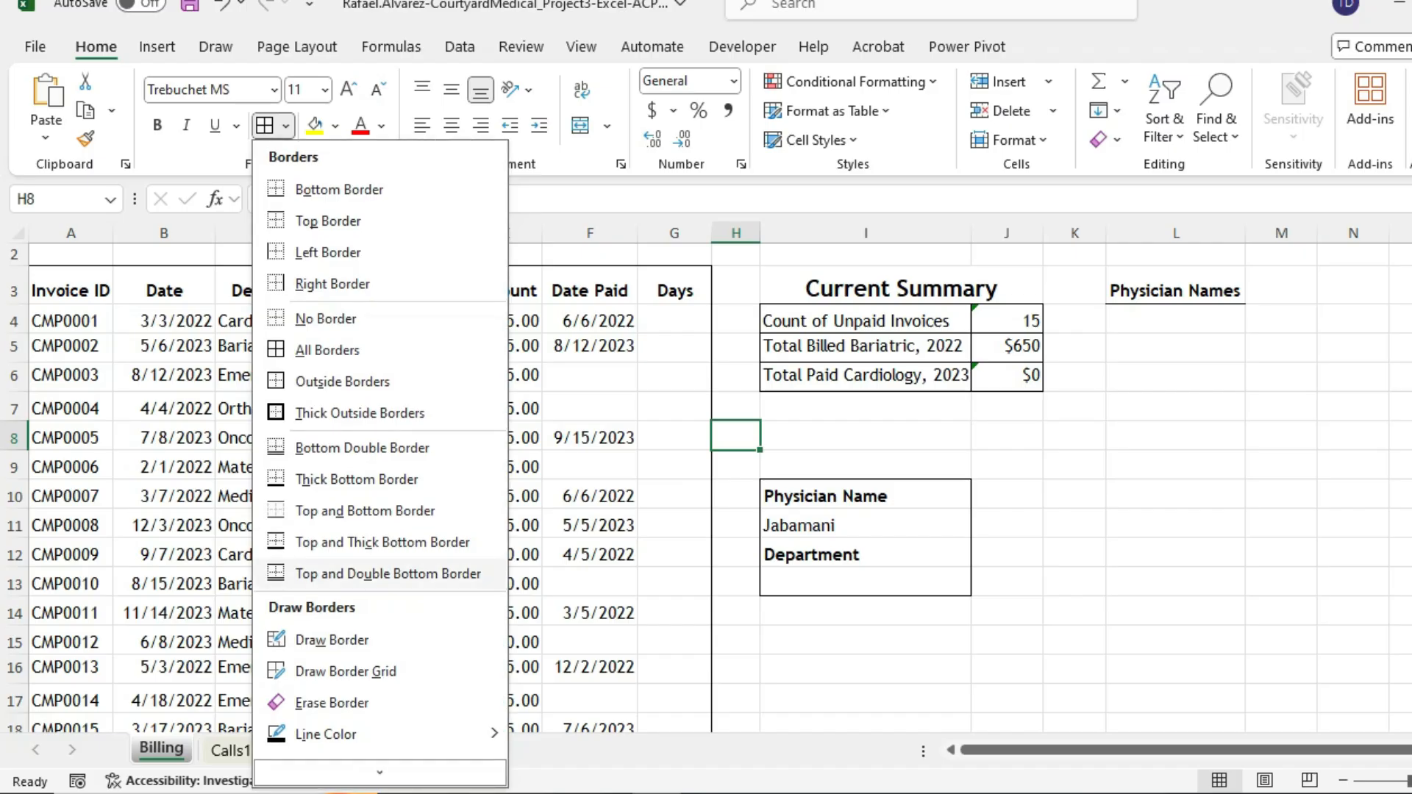
mouse_move(379, 770)
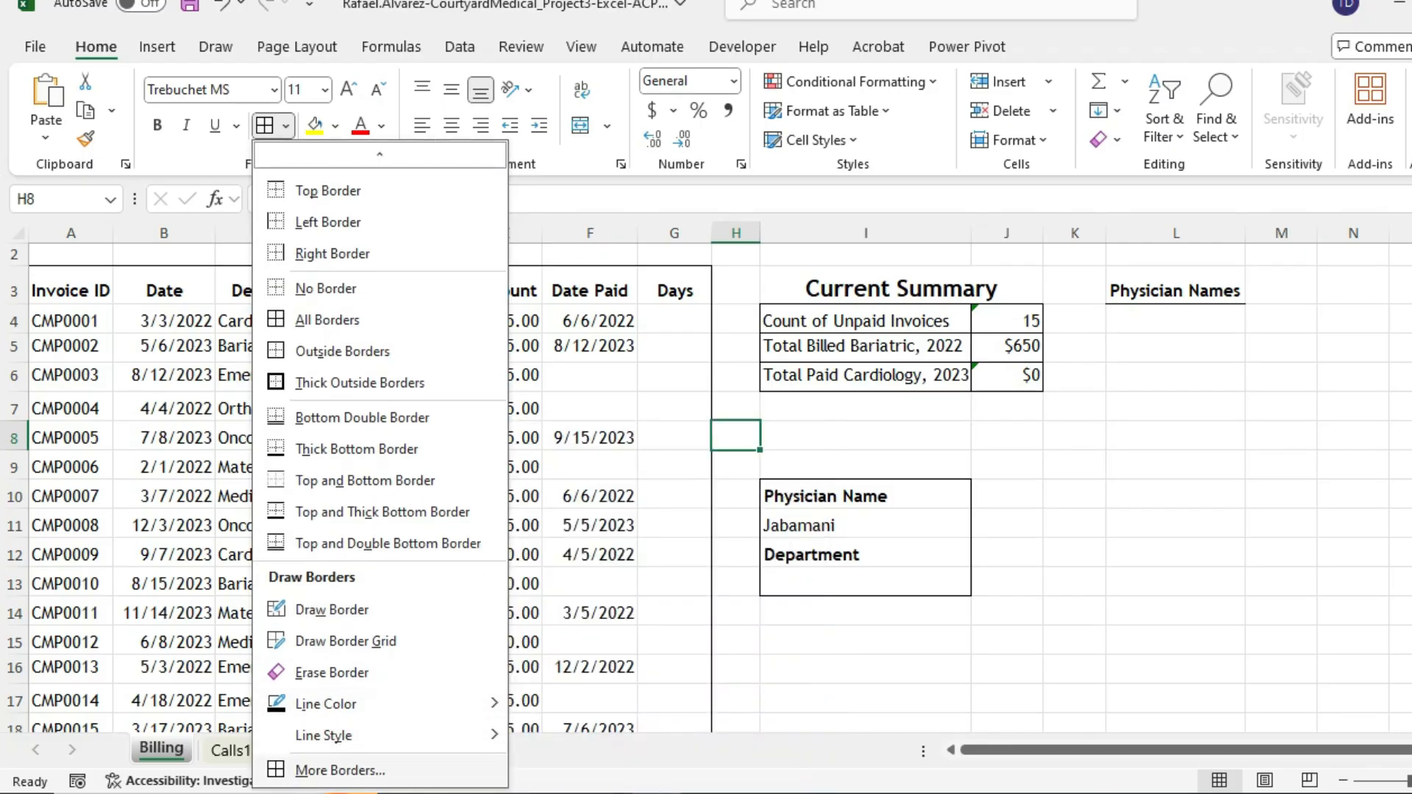
click(340, 770)
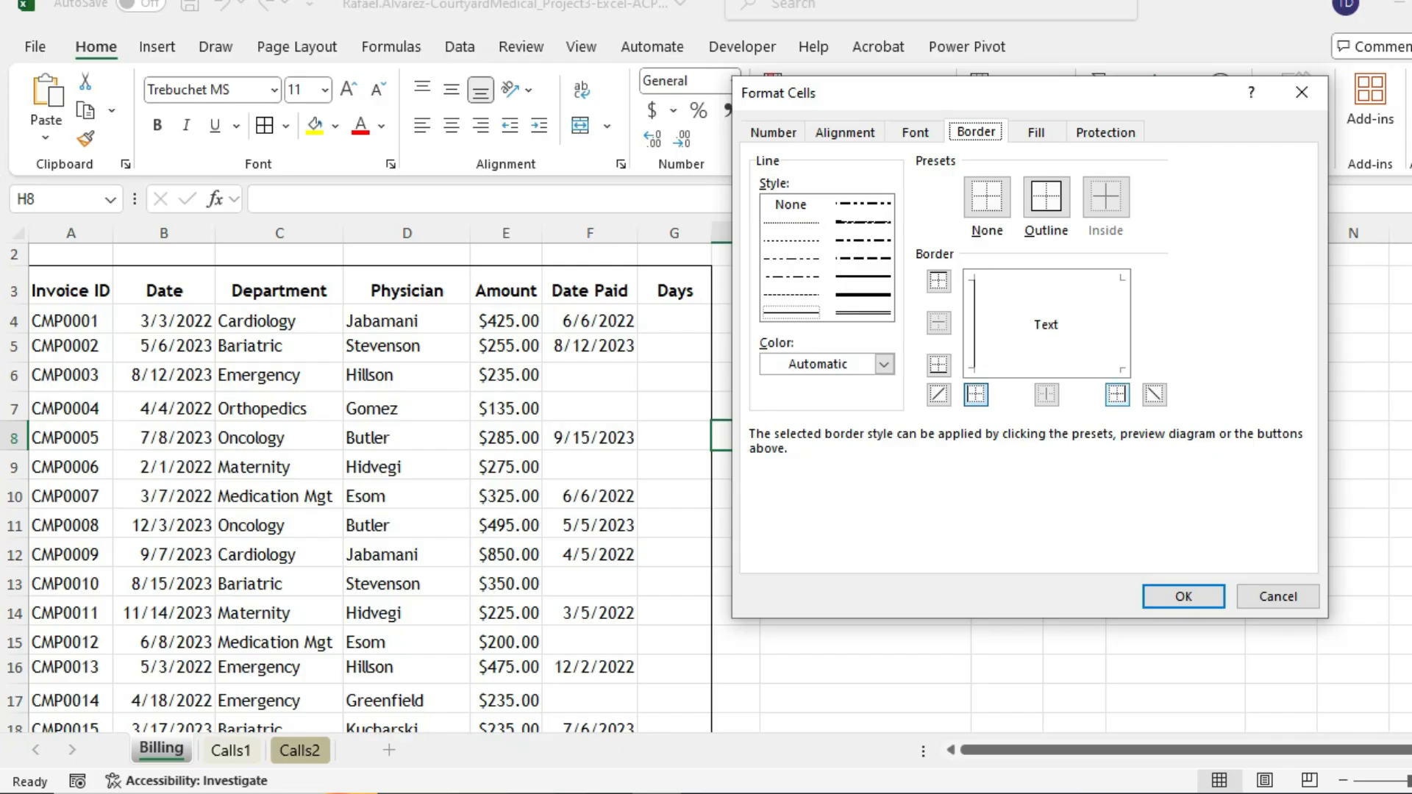
click(1116, 395)
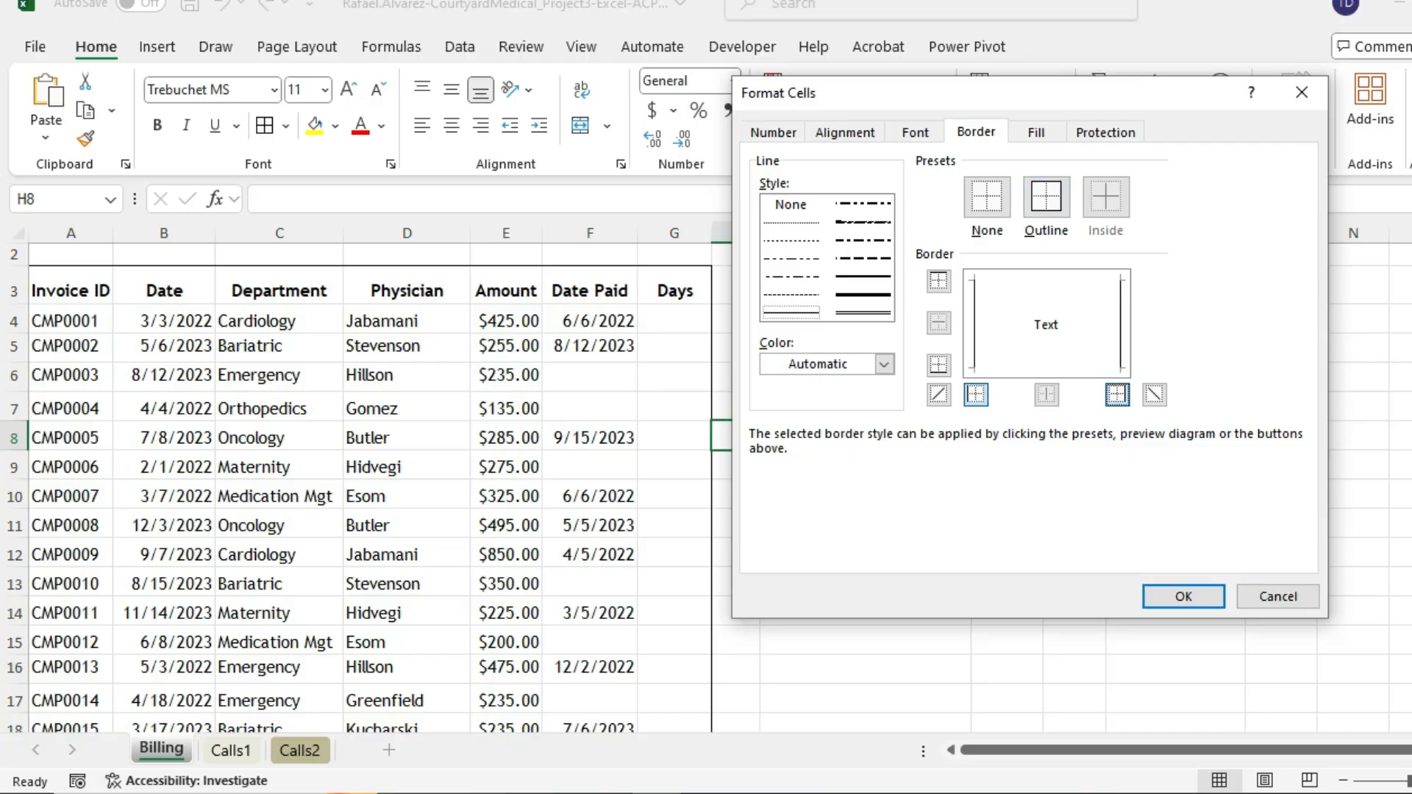
key(alt+o)
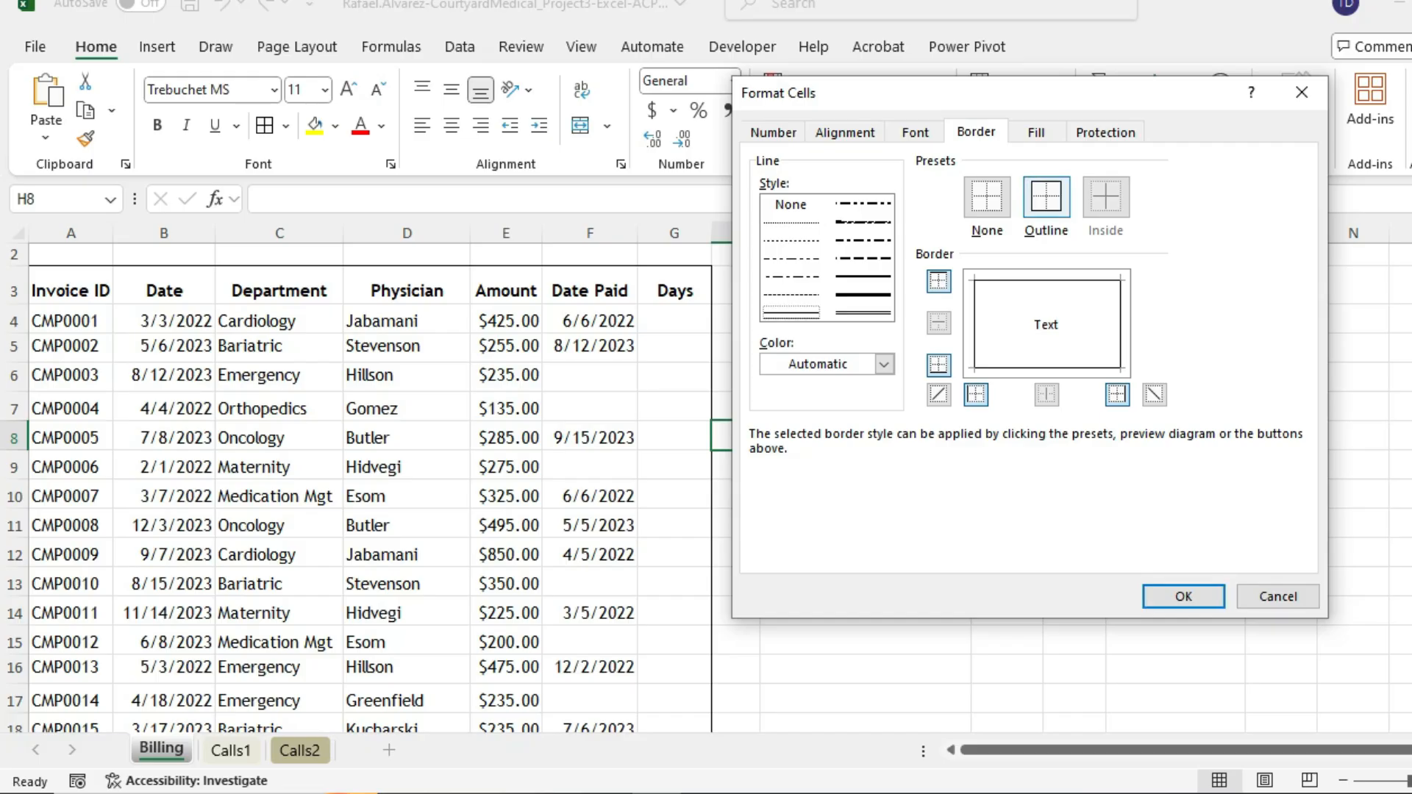
- Discard the earlier border settings and open More Borders for the A3:G33 table
click(1302, 92)
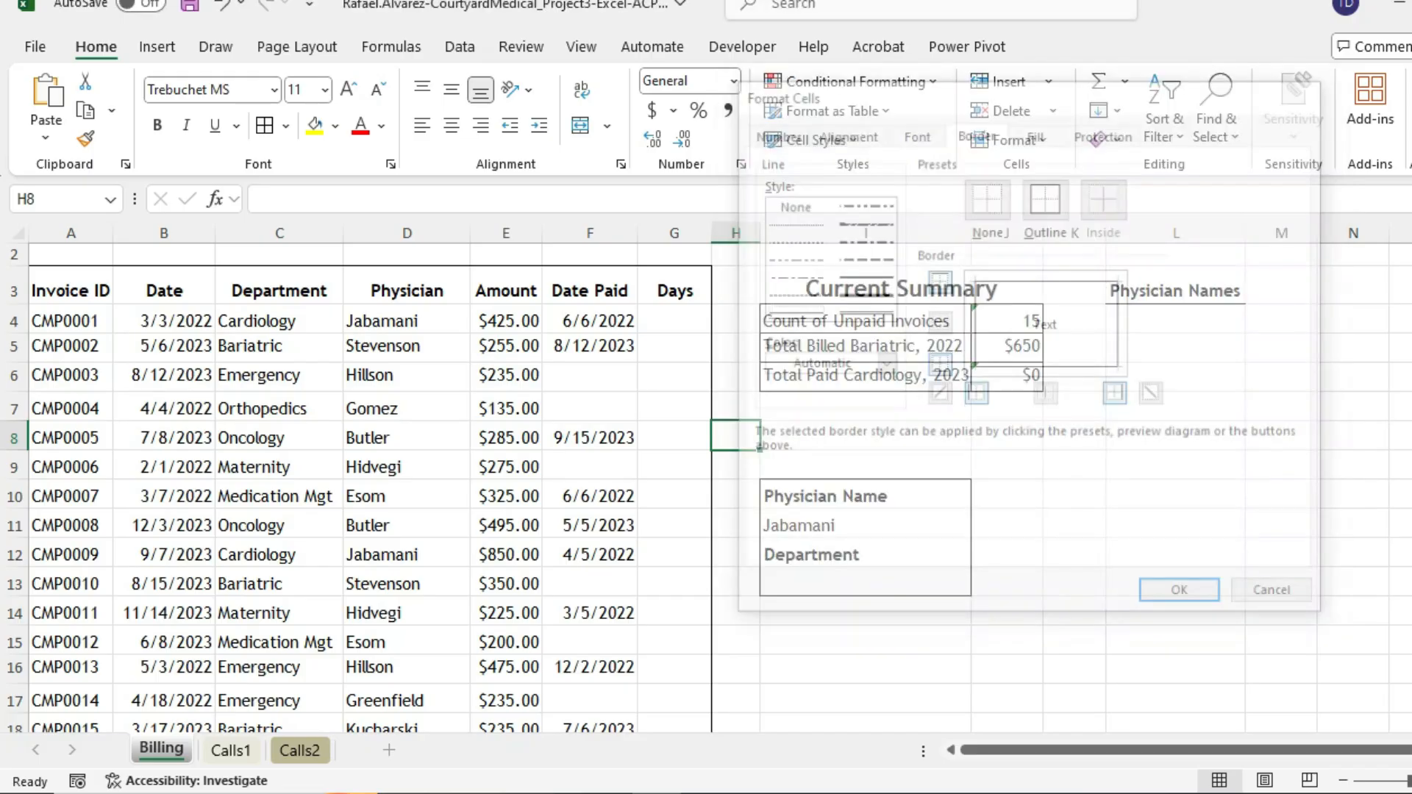
click(1254, 793)
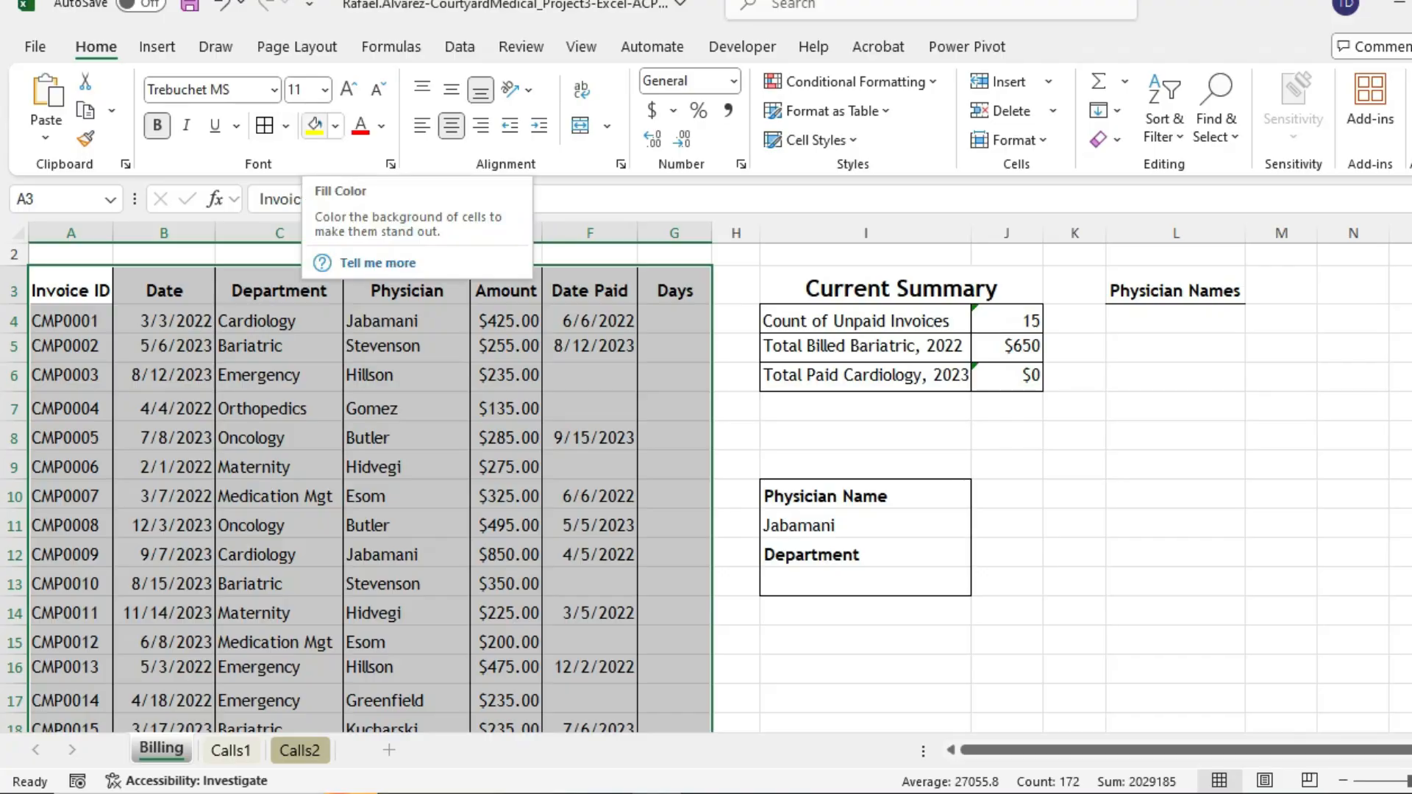
click(285, 126)
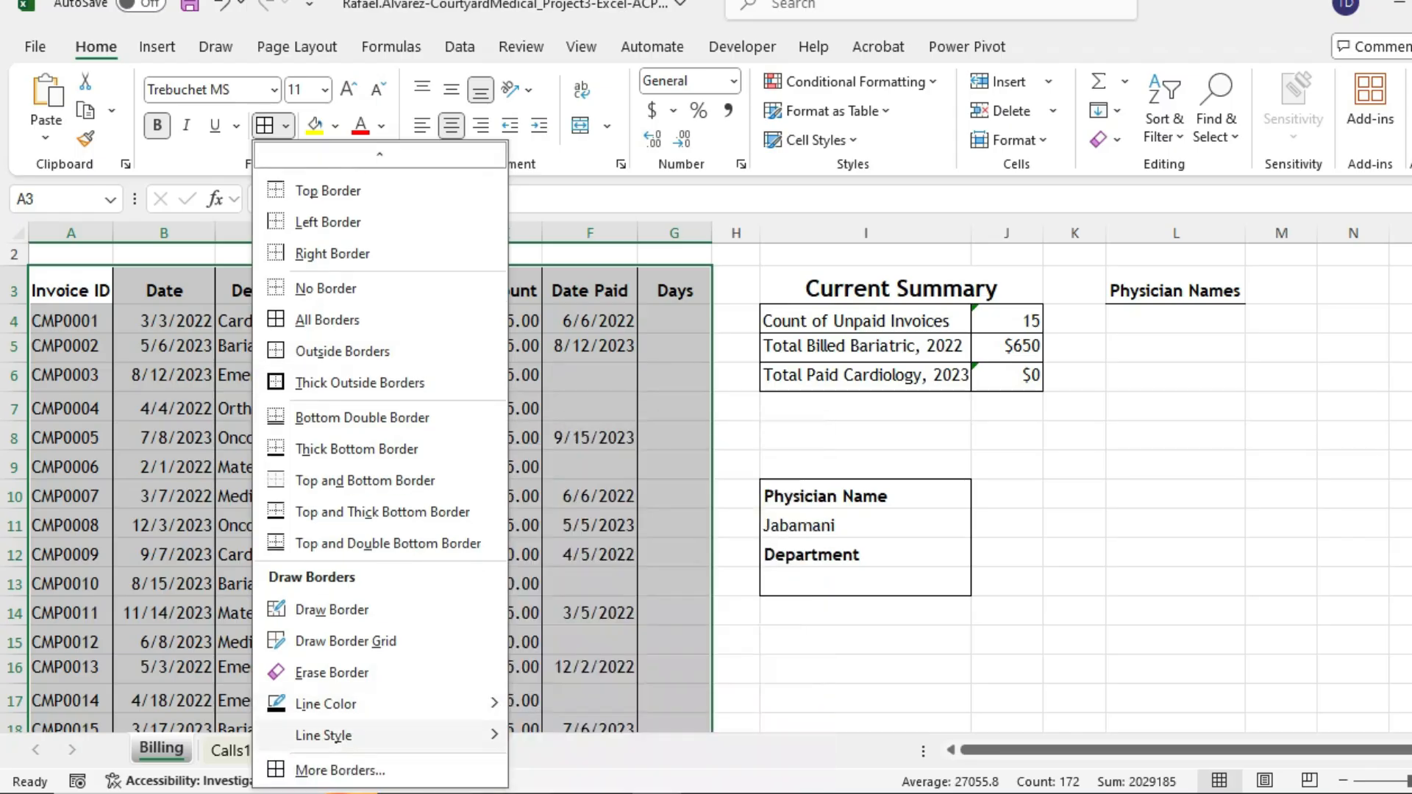
click(339, 770)
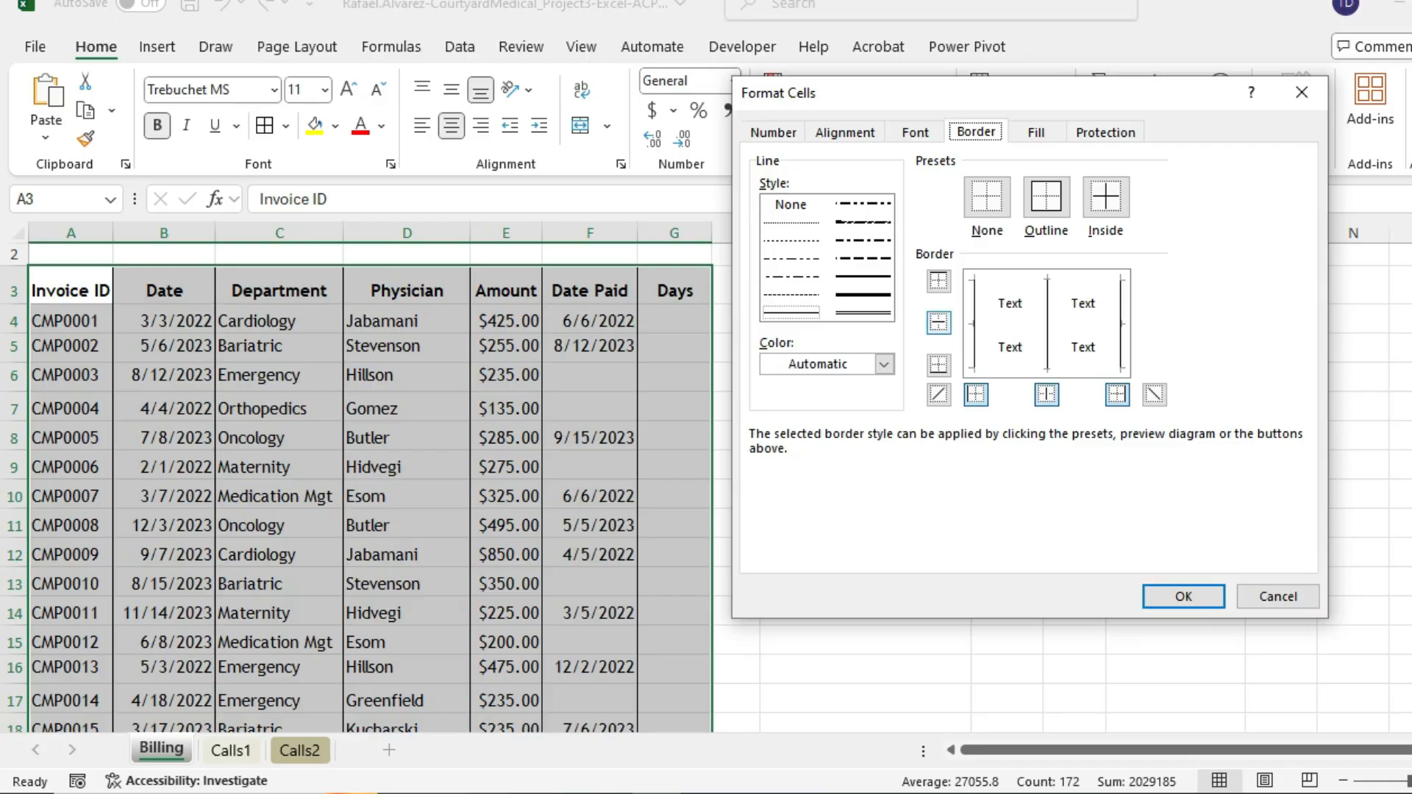
- Give the table top, middle-horizontal and bottom lines with no vertical lines, and apply
click(938, 322)
click(938, 281)
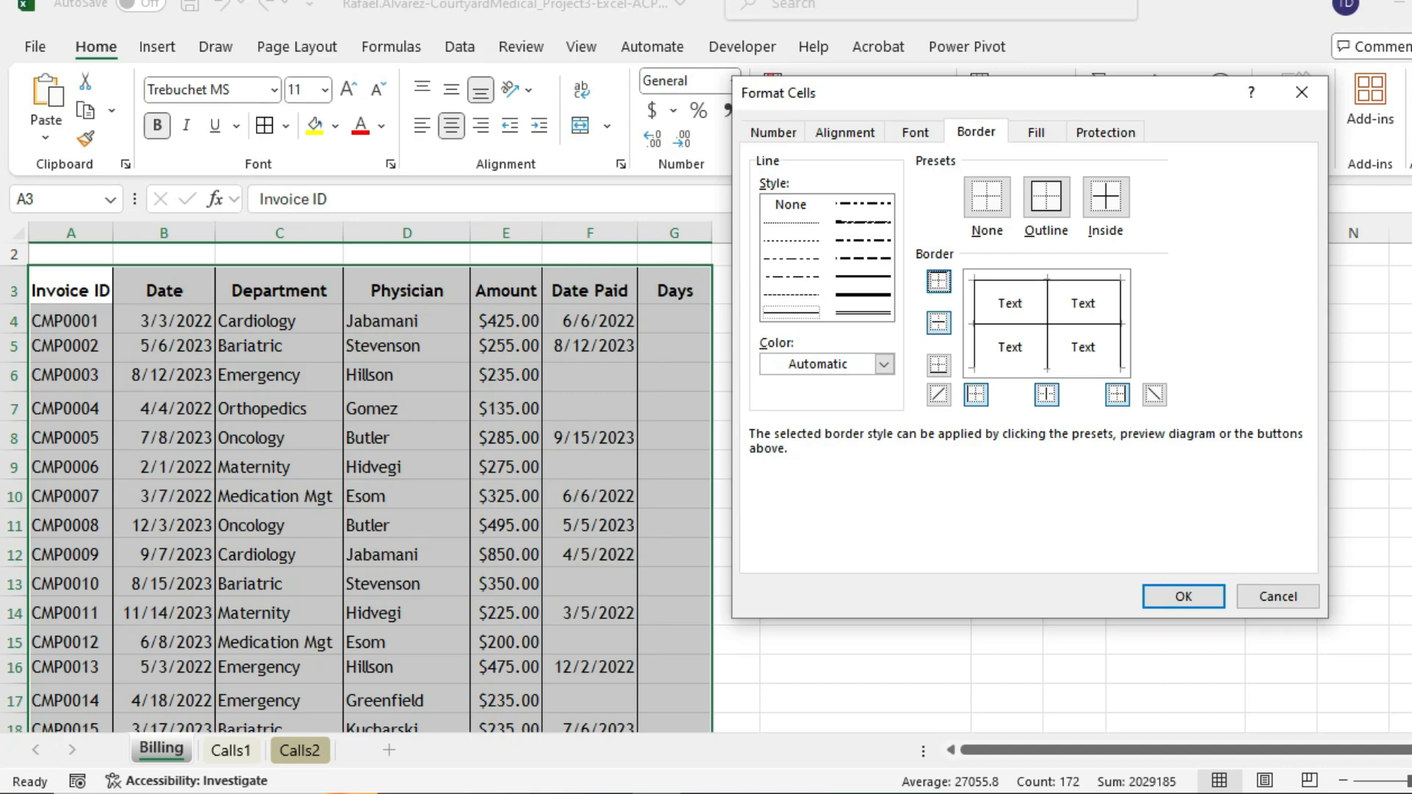
click(938, 364)
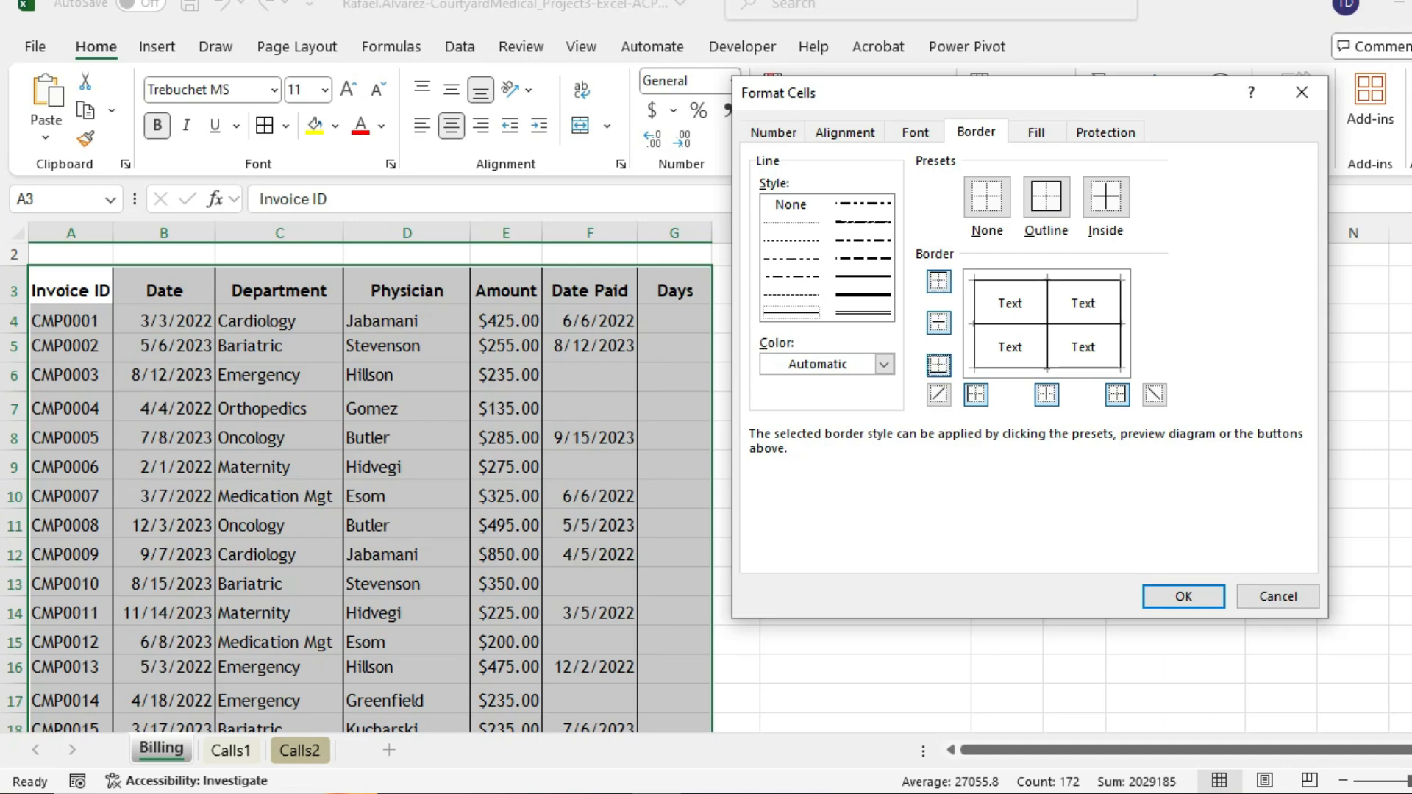
click(976, 394)
click(1046, 394)
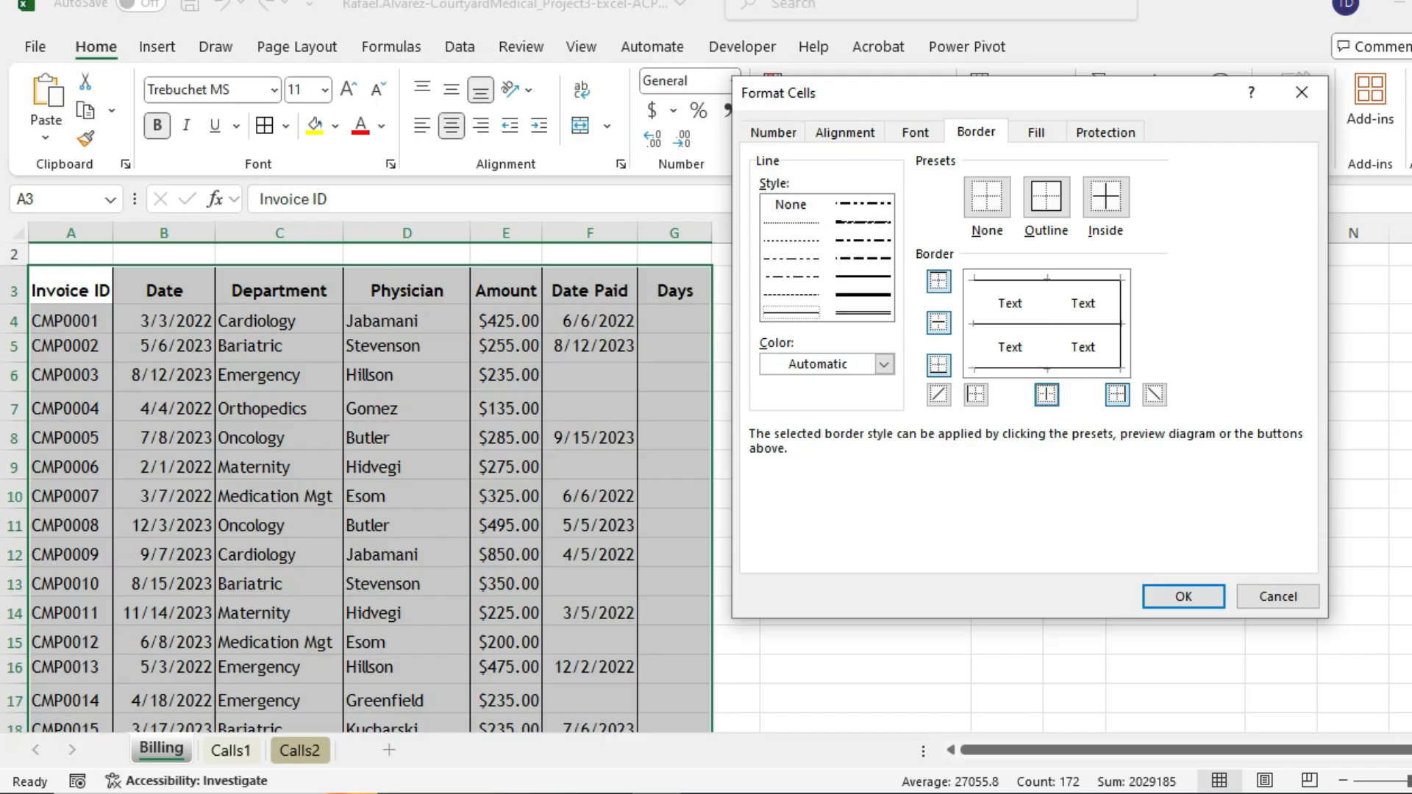
click(1117, 394)
click(1117, 394)
click(1117, 394)
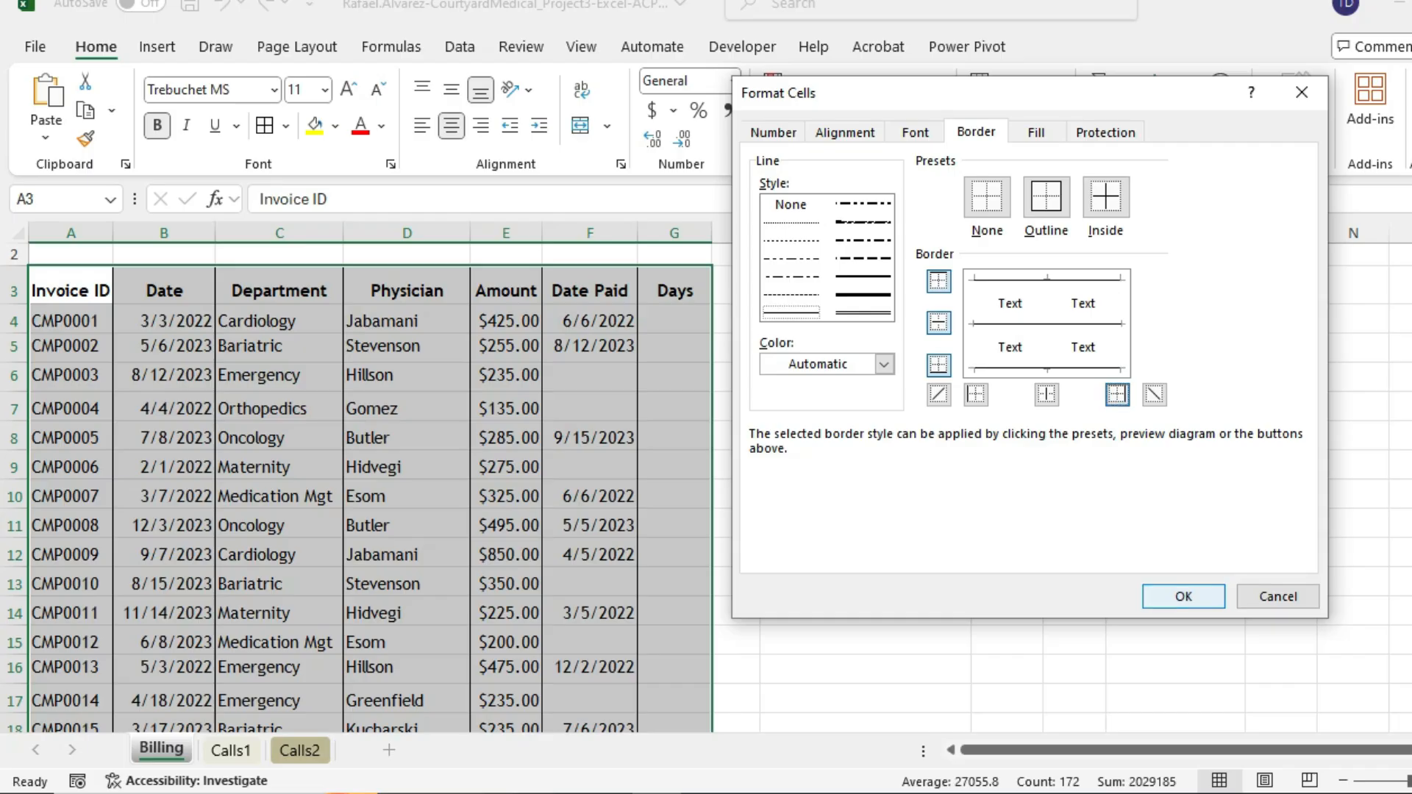
click(1183, 596)
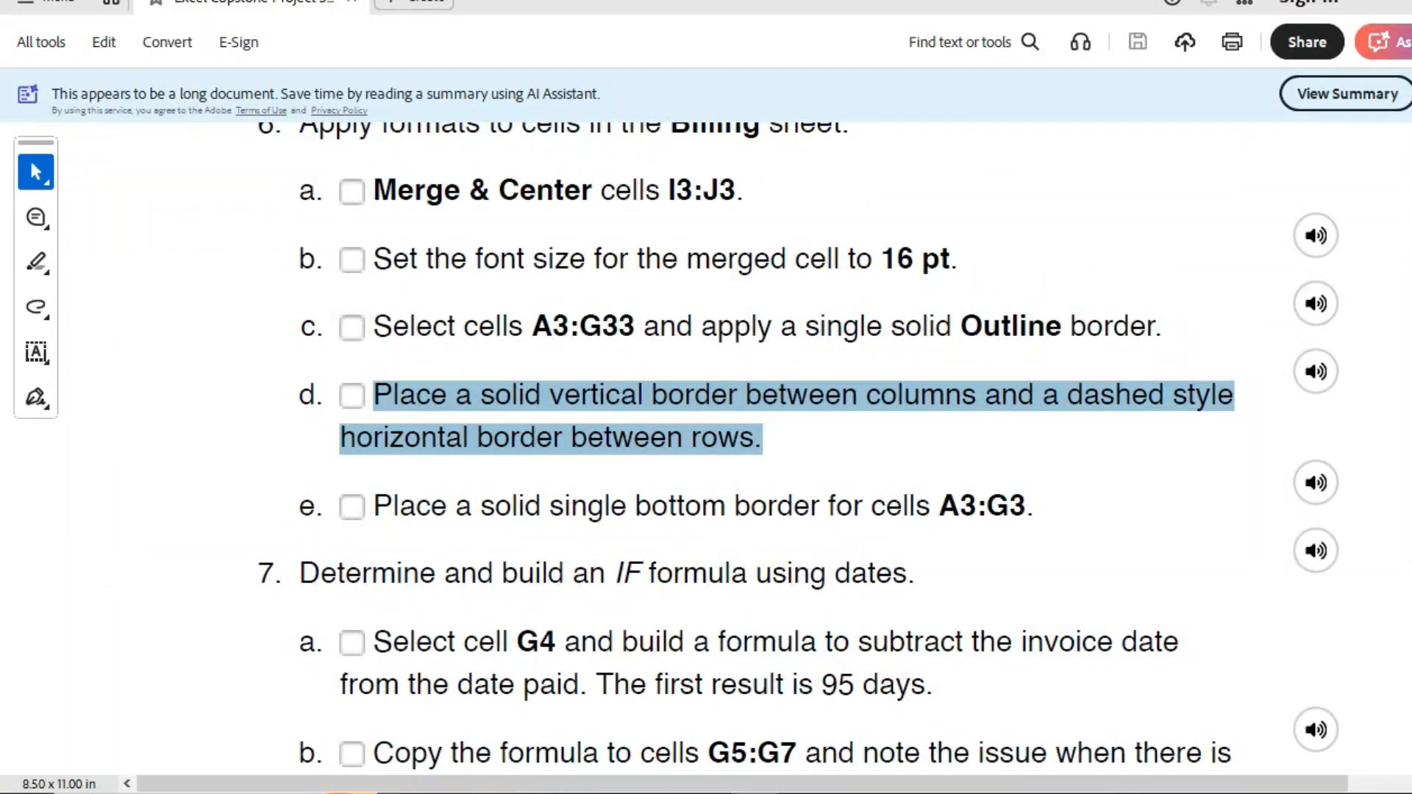
scroll(786, 448, down, 15)
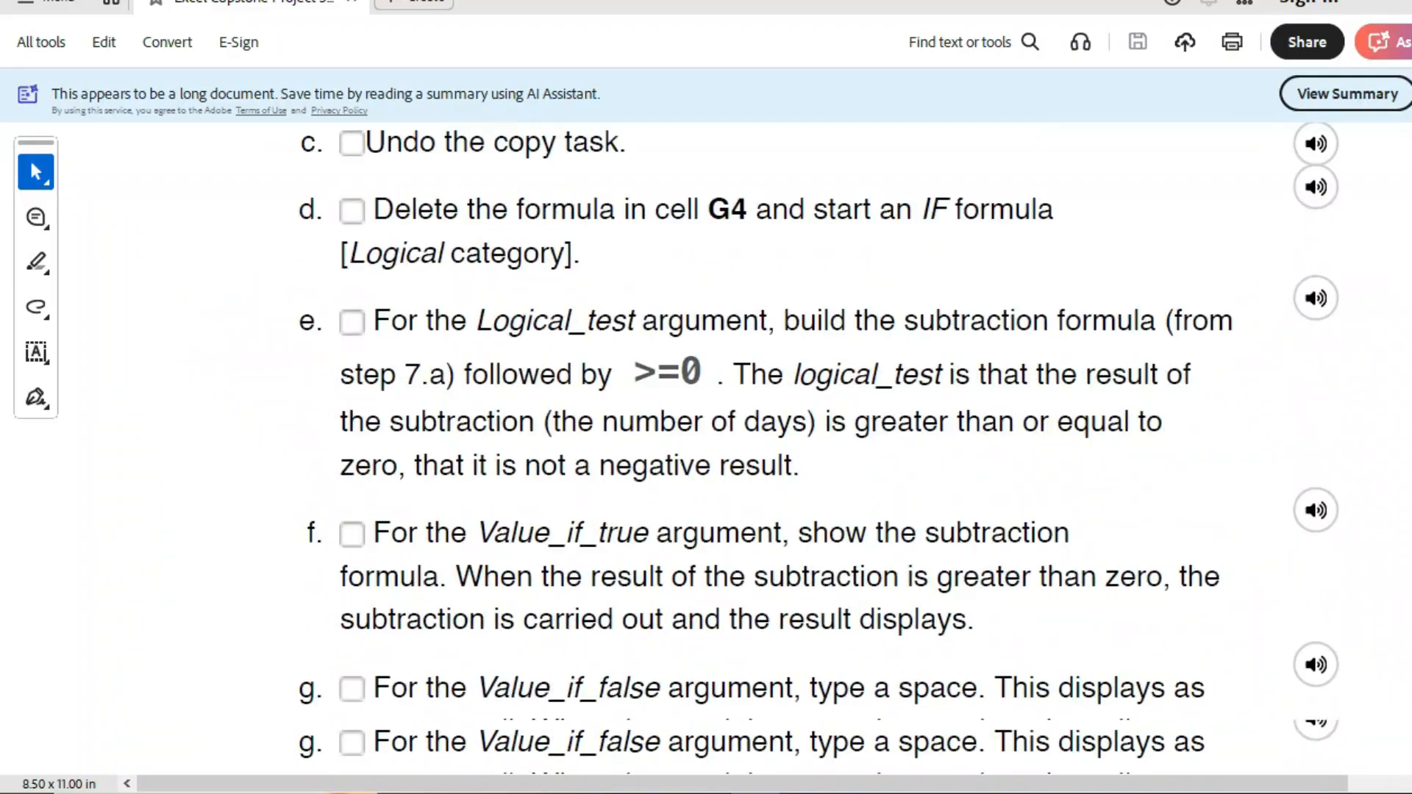
scroll(786, 448, down, 20)
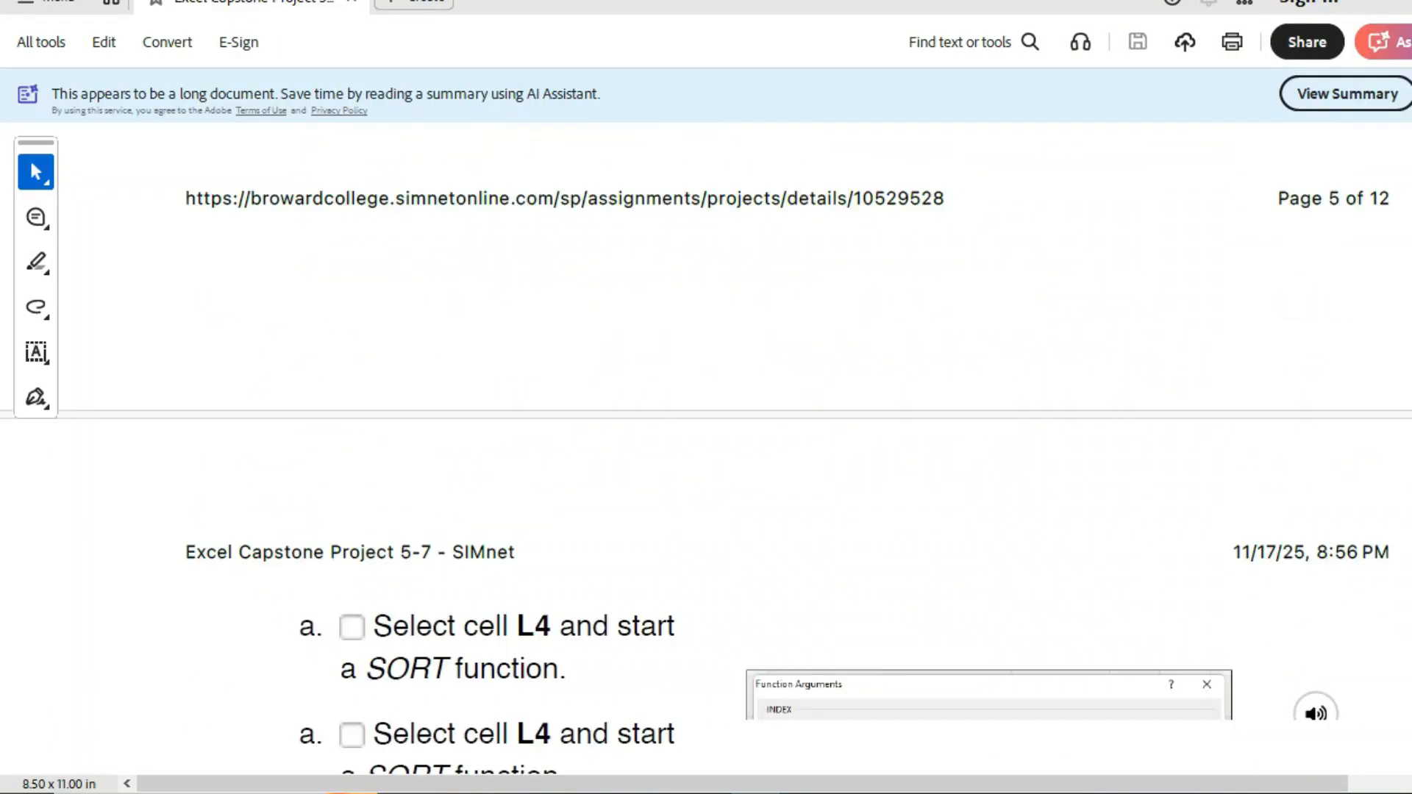
scroll(787, 448, down, 20)
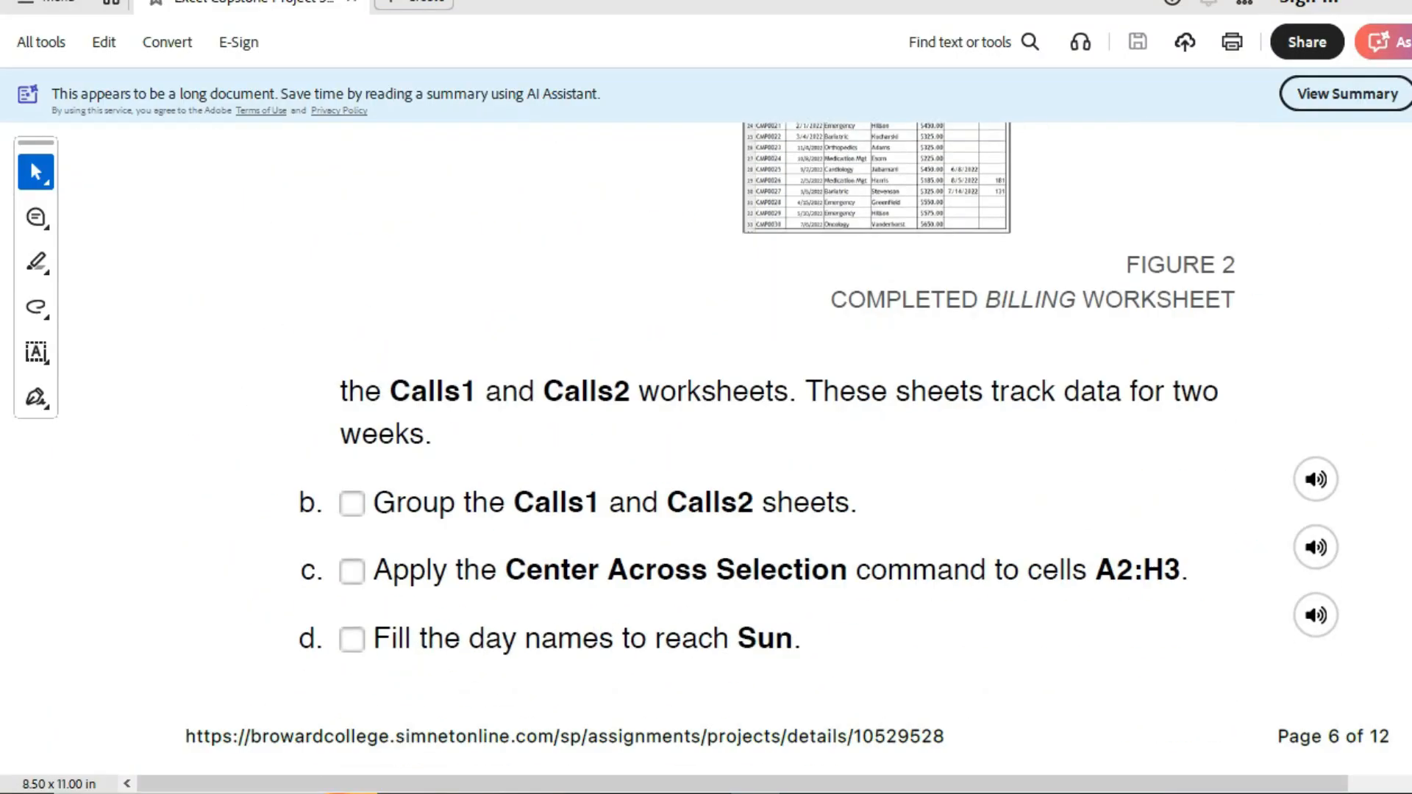
scroll(787, 448, down, 20)
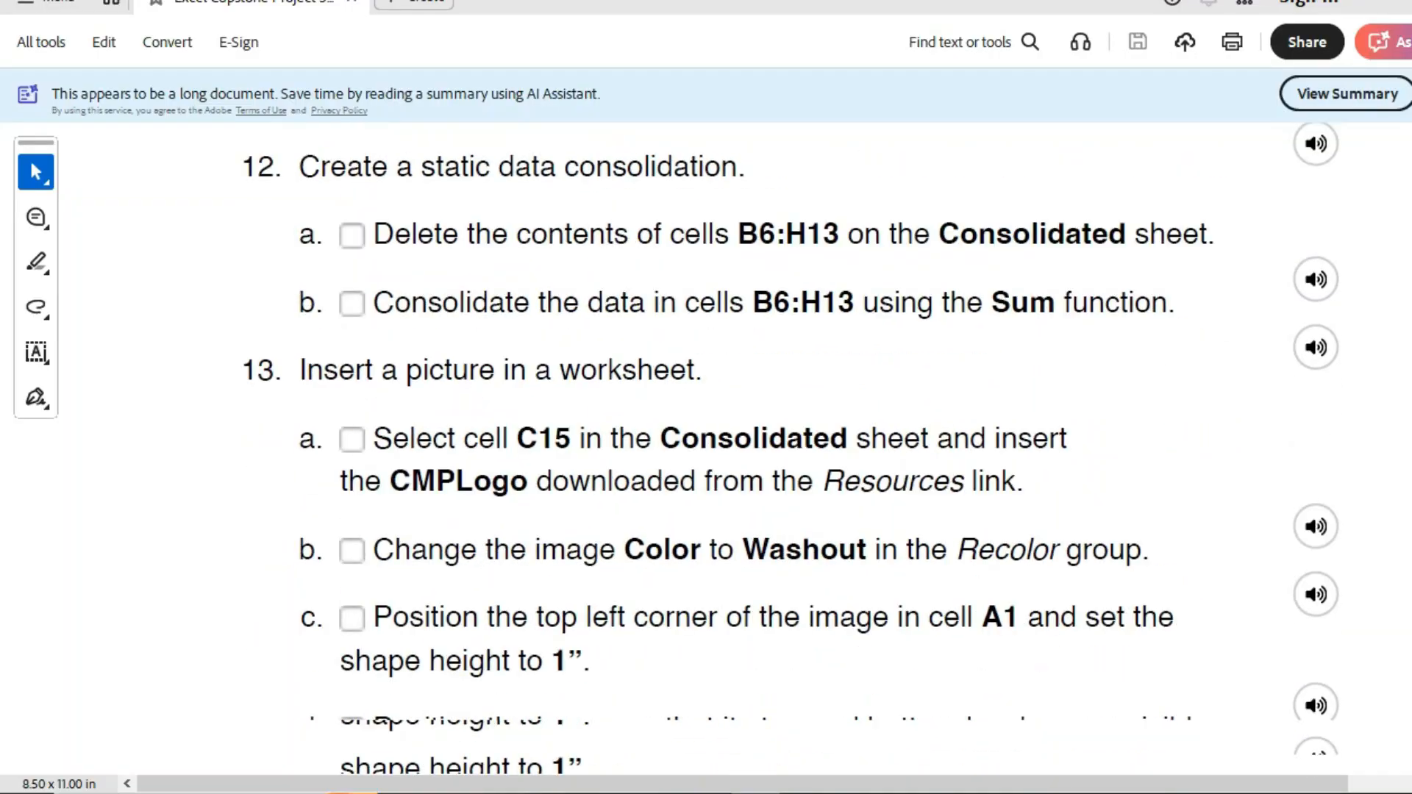
scroll(786, 448, down, 20)
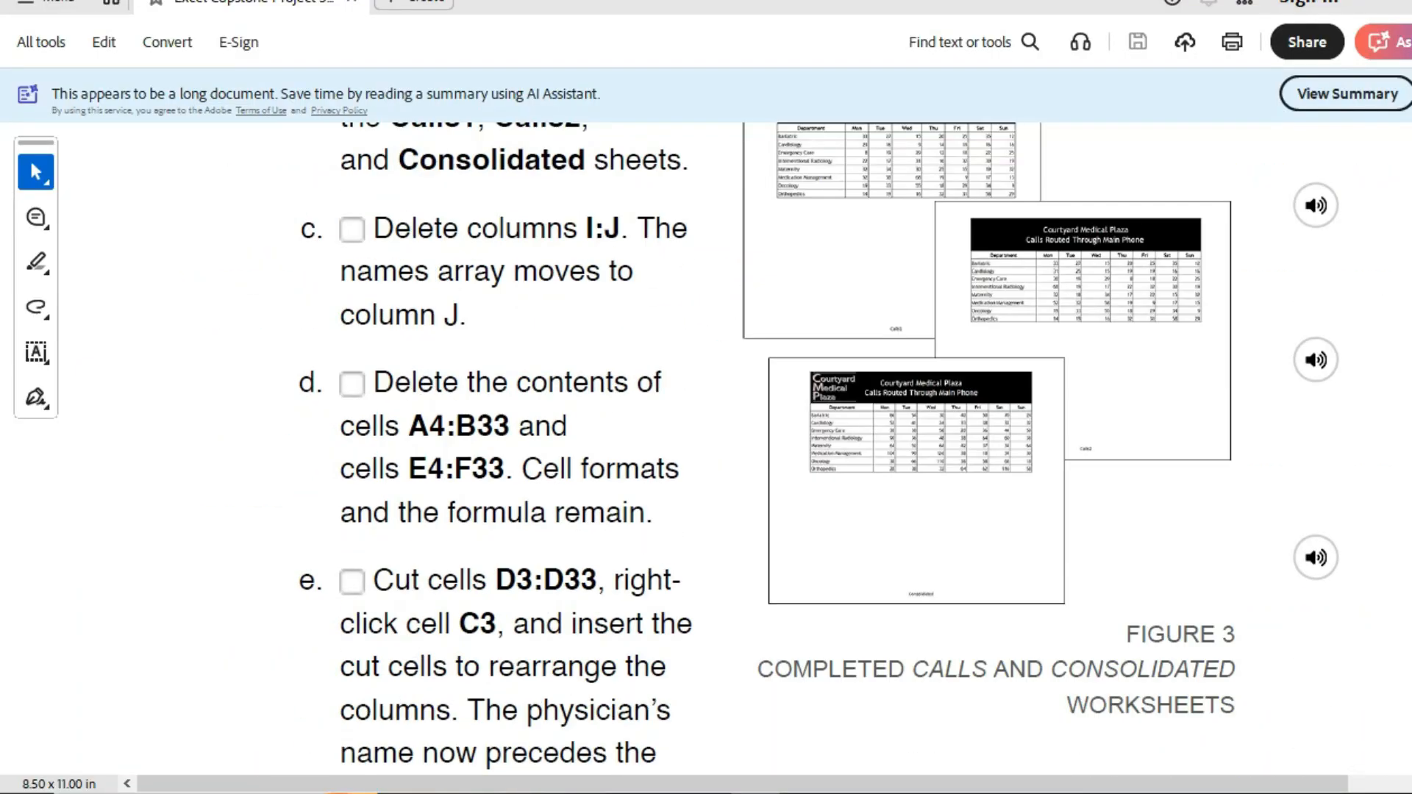
scroll(787, 448, down, 20)
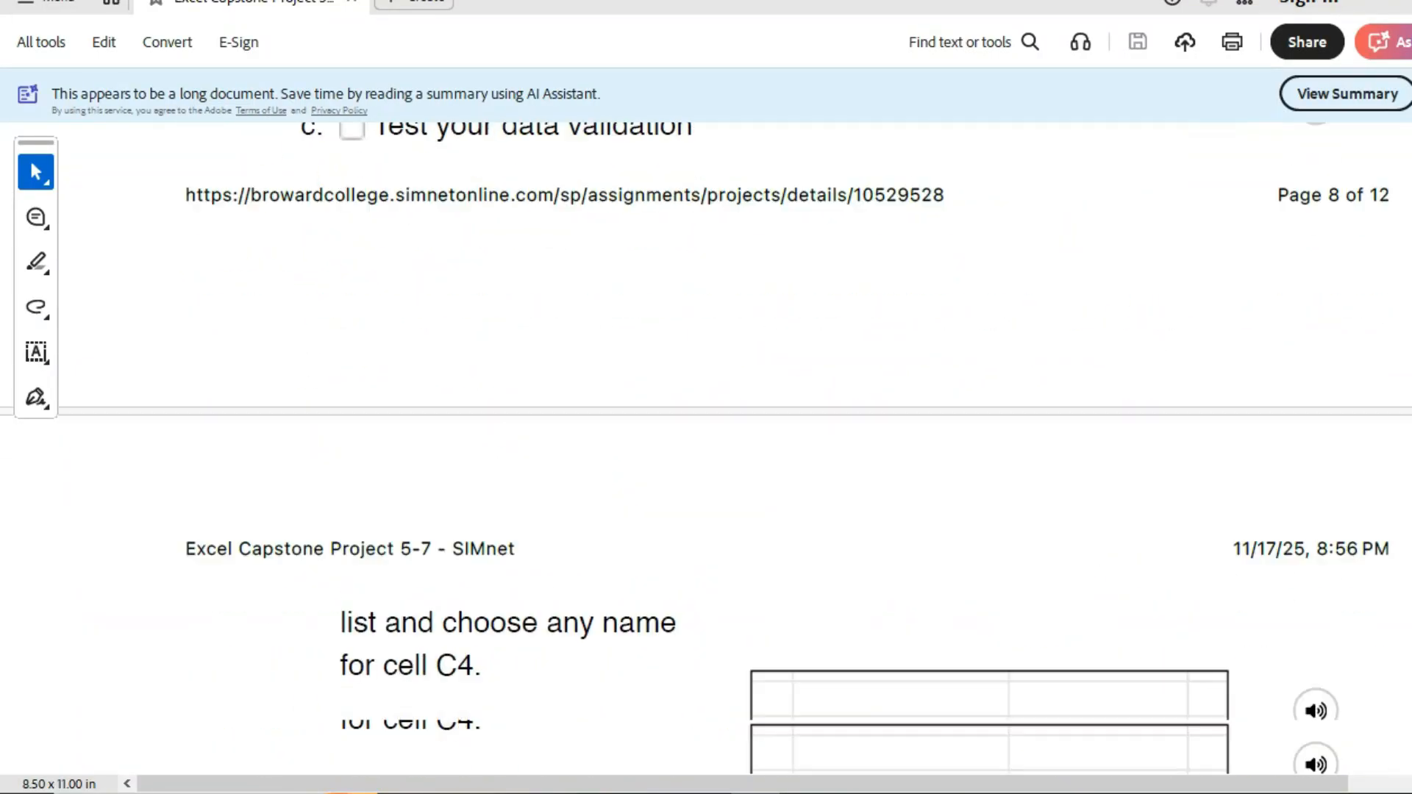
scroll(786, 448, down, 20)
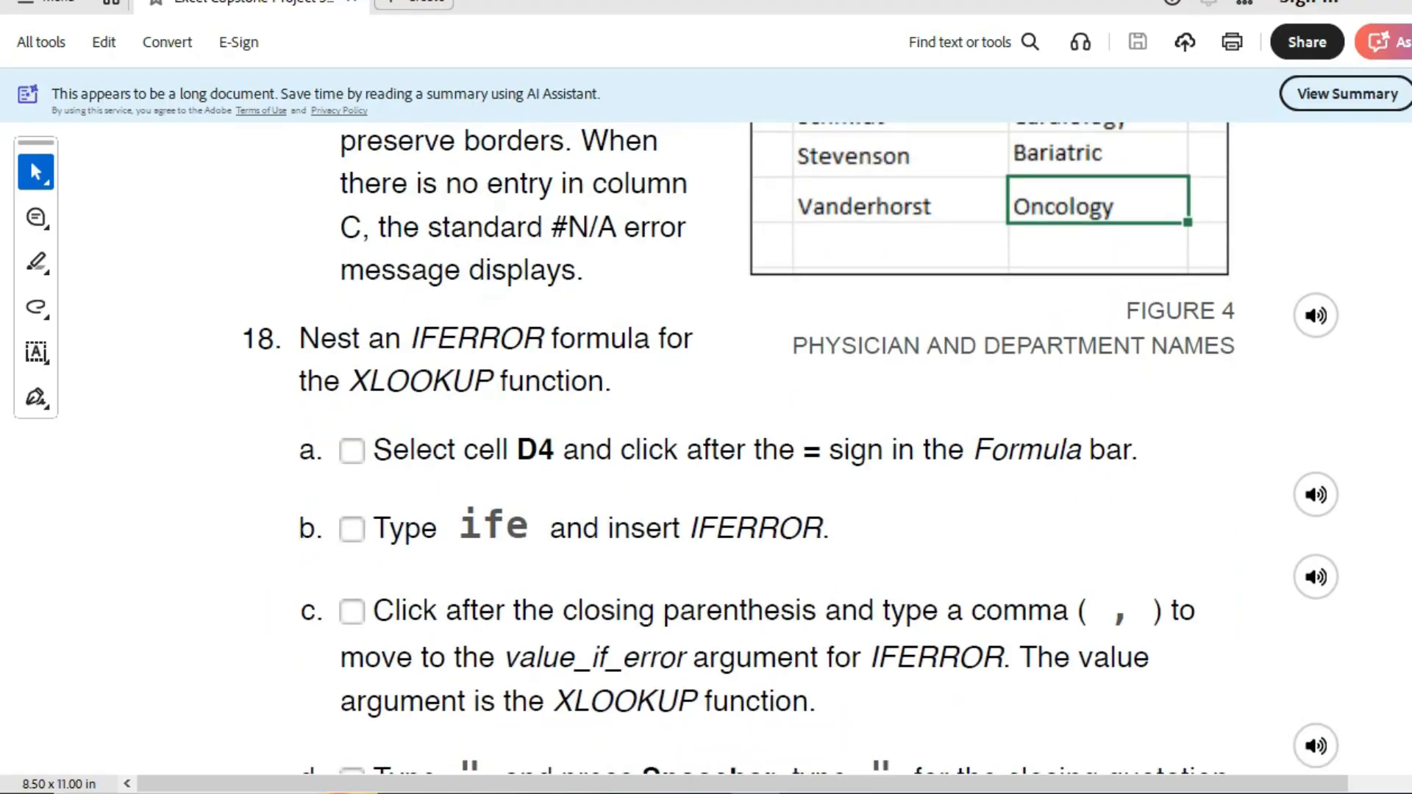
scroll(787, 448, down, 20)
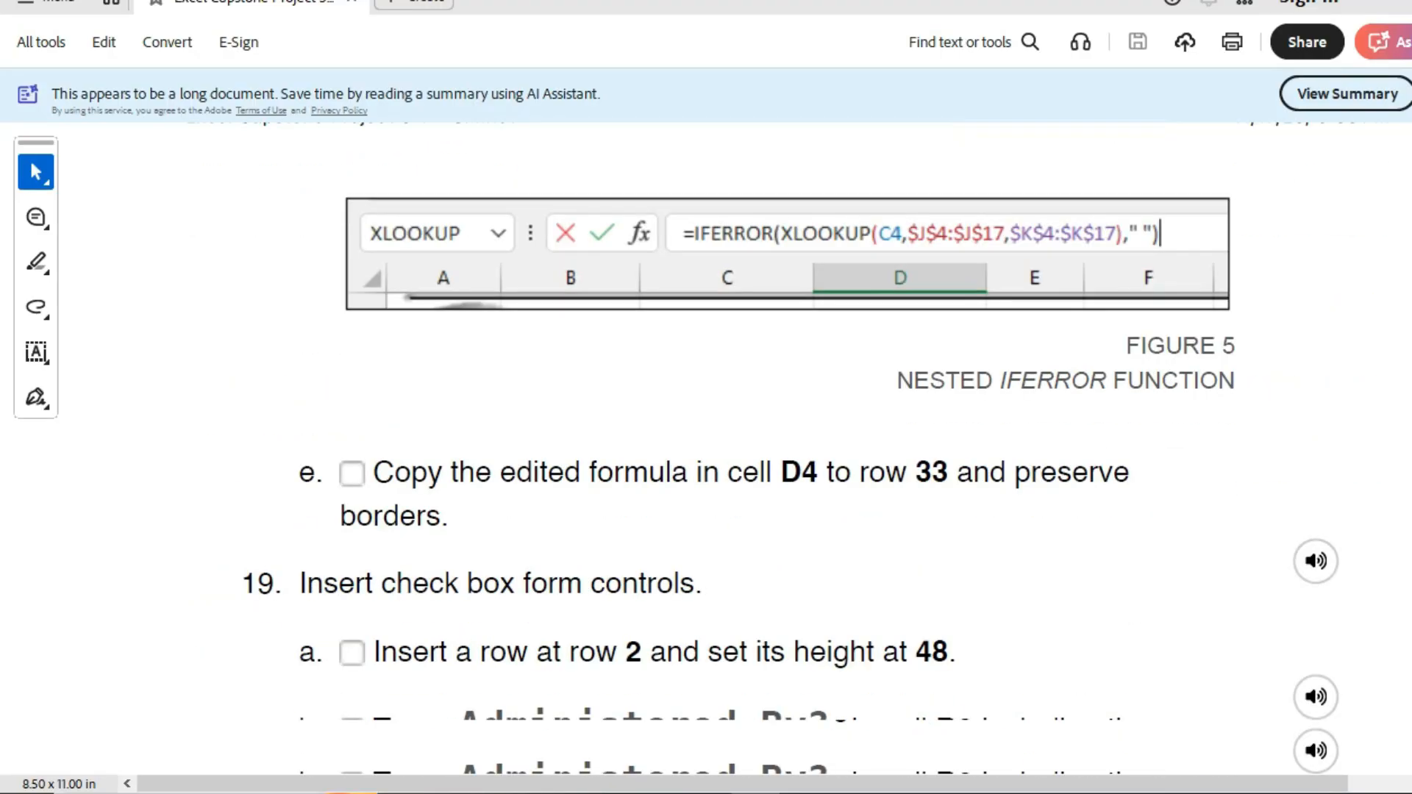
scroll(787, 448, down, 20)
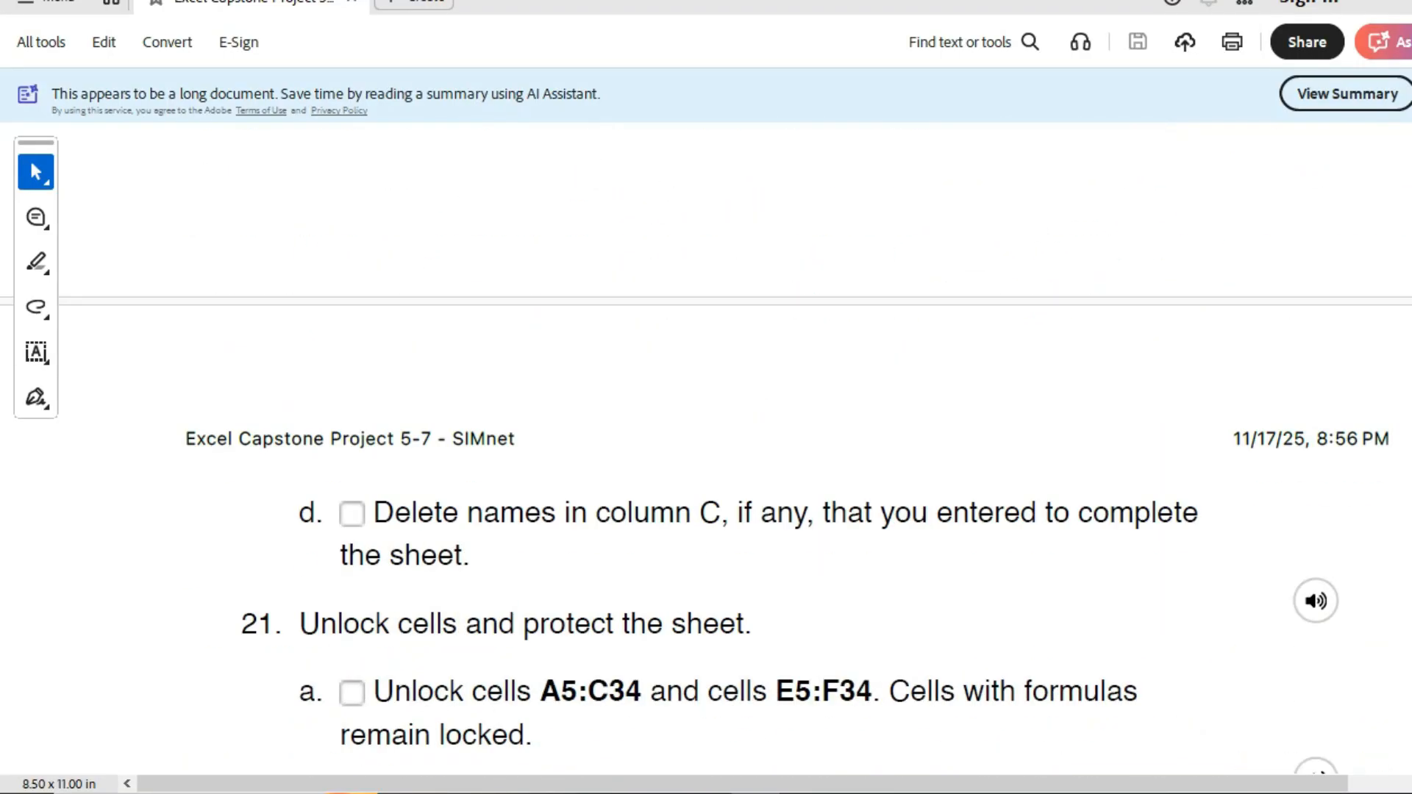
scroll(786, 448, down, 20)
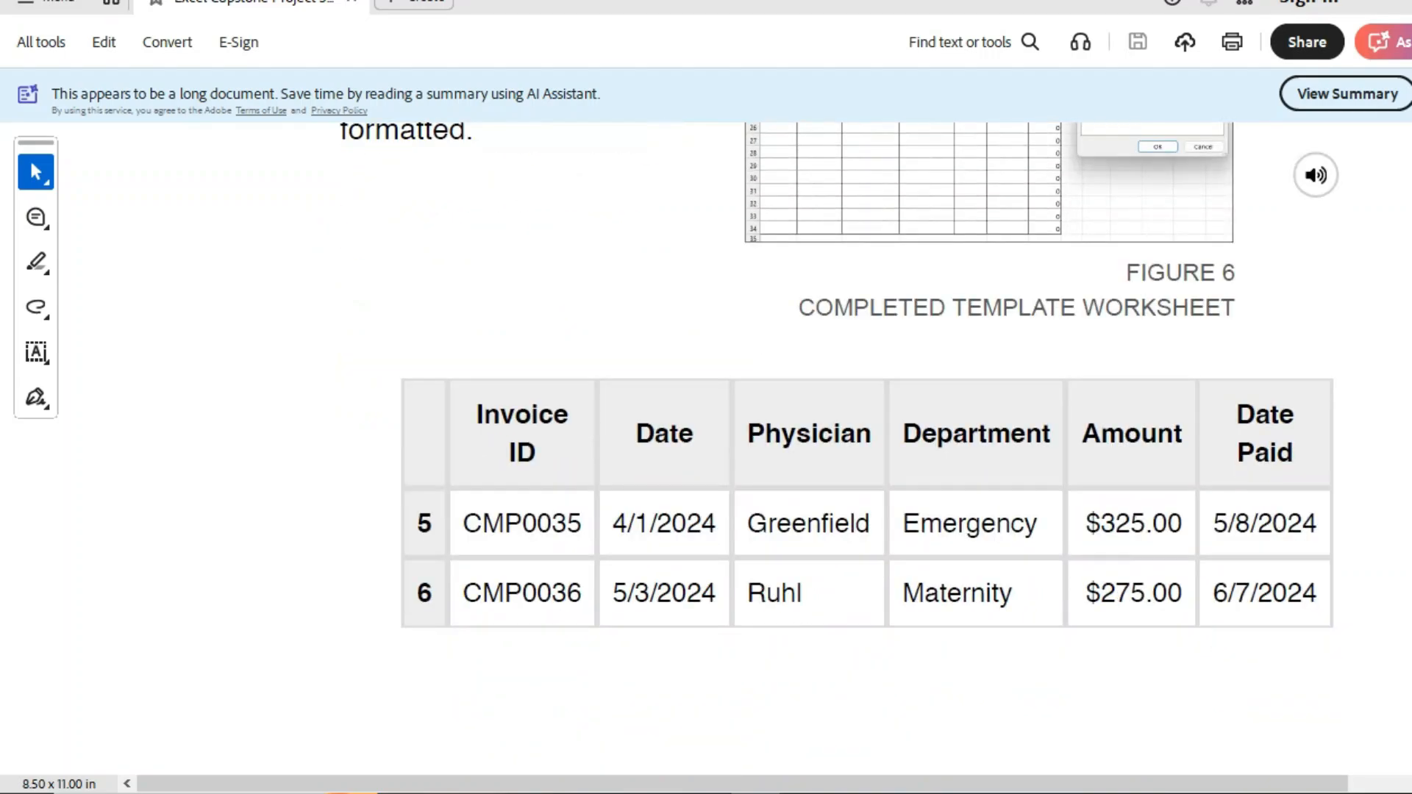
scroll(787, 448, down, 15)
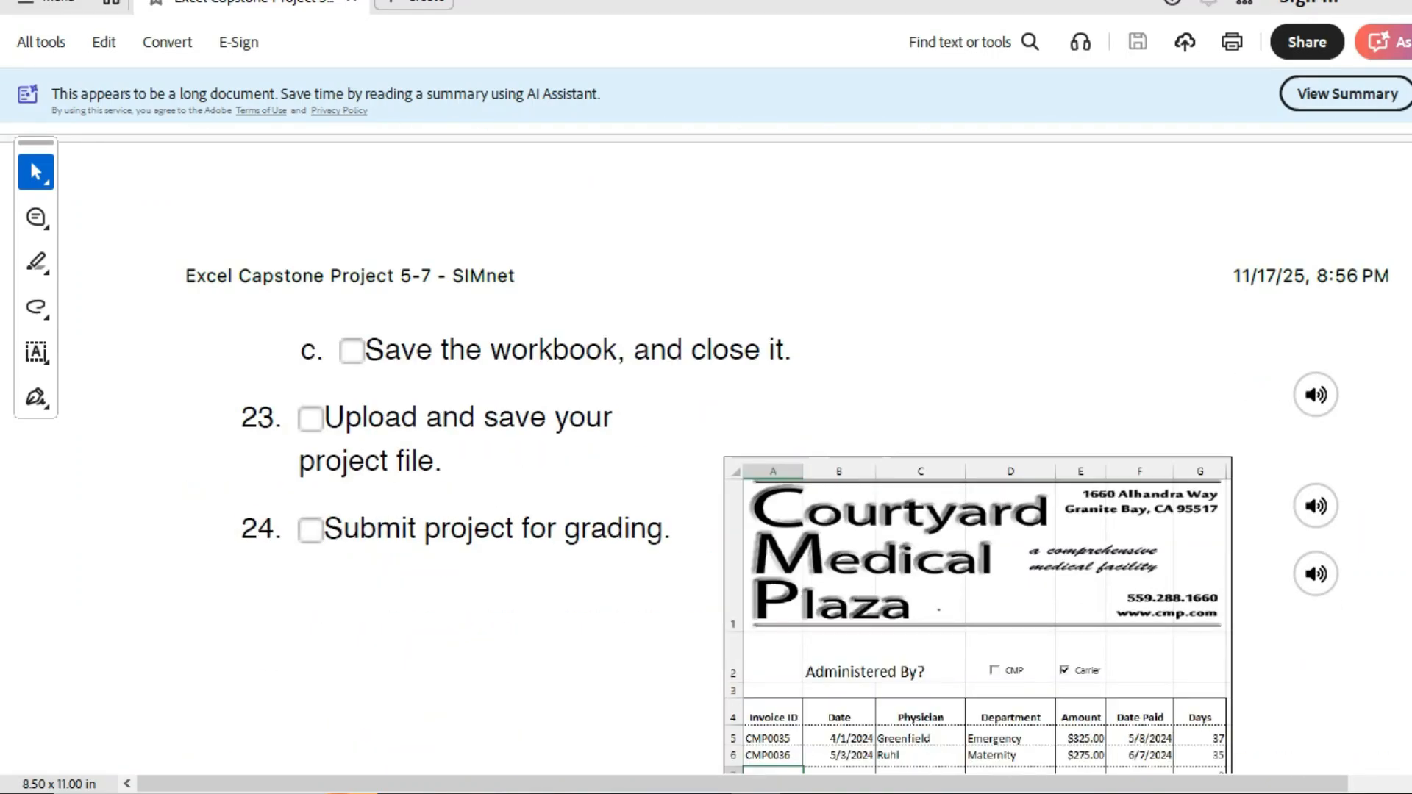
scroll(787, 448, up, 20)
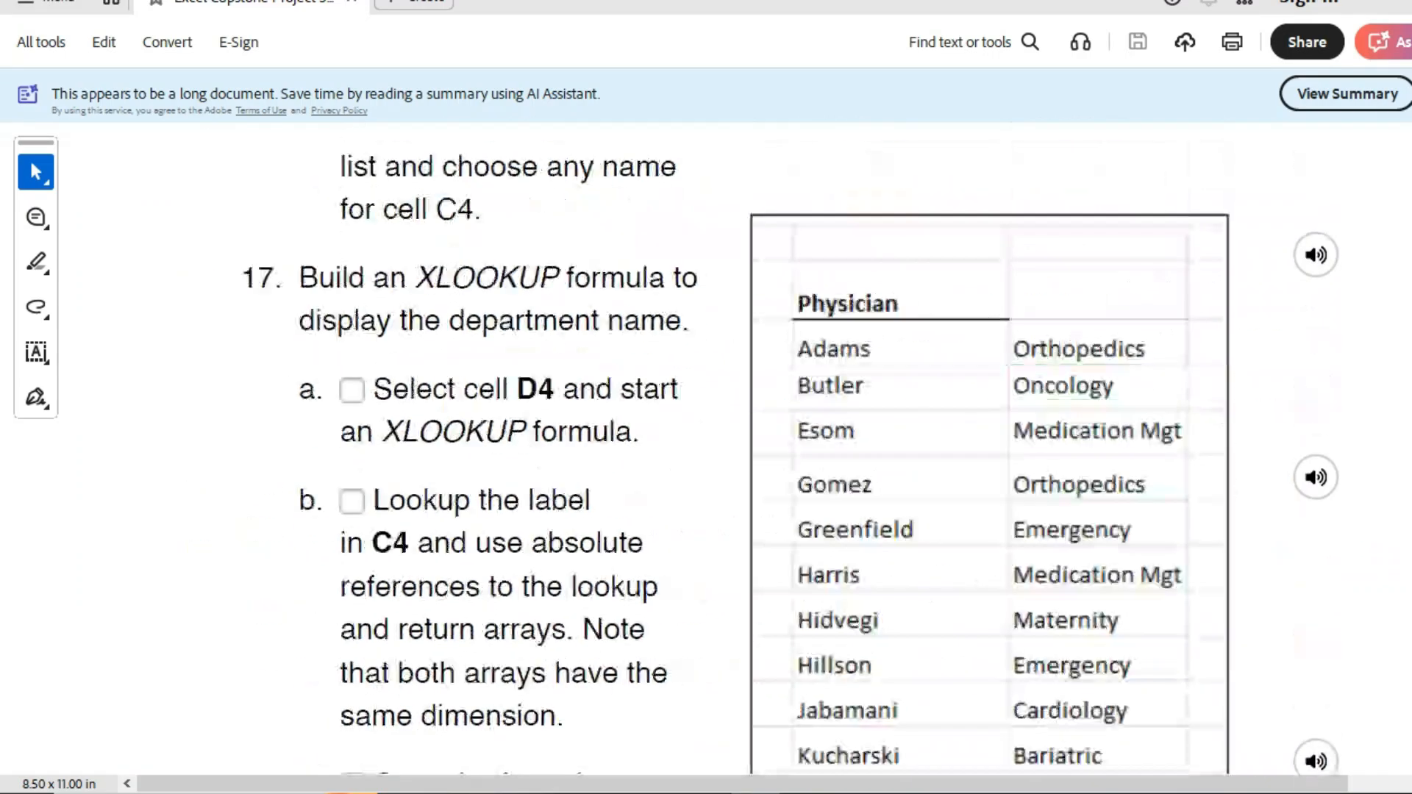
scroll(786, 448, down, 1)
scroll(787, 448, down, 15)
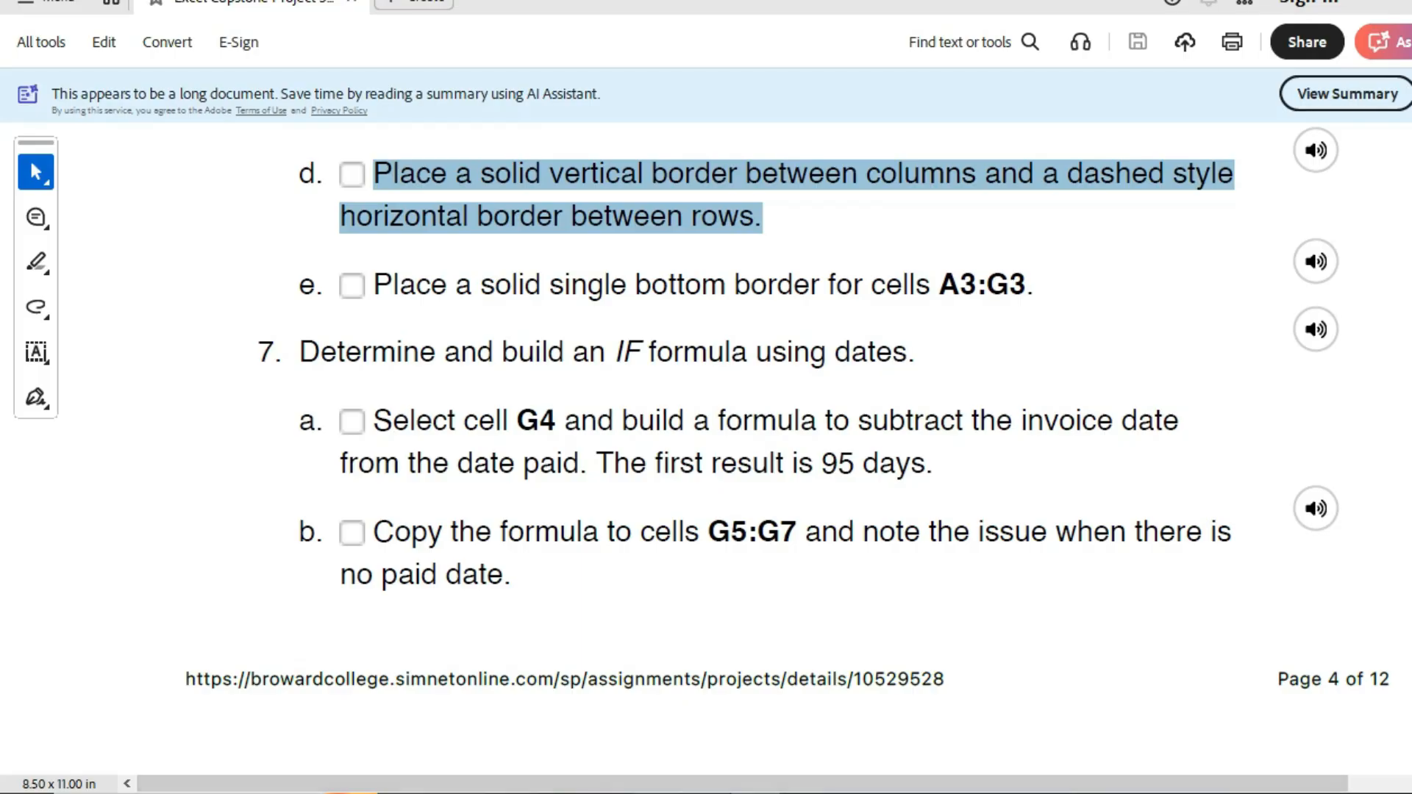
- Switch to Excel to review the row borders on A3:G33, then switch windows again
key(alt+Tab)
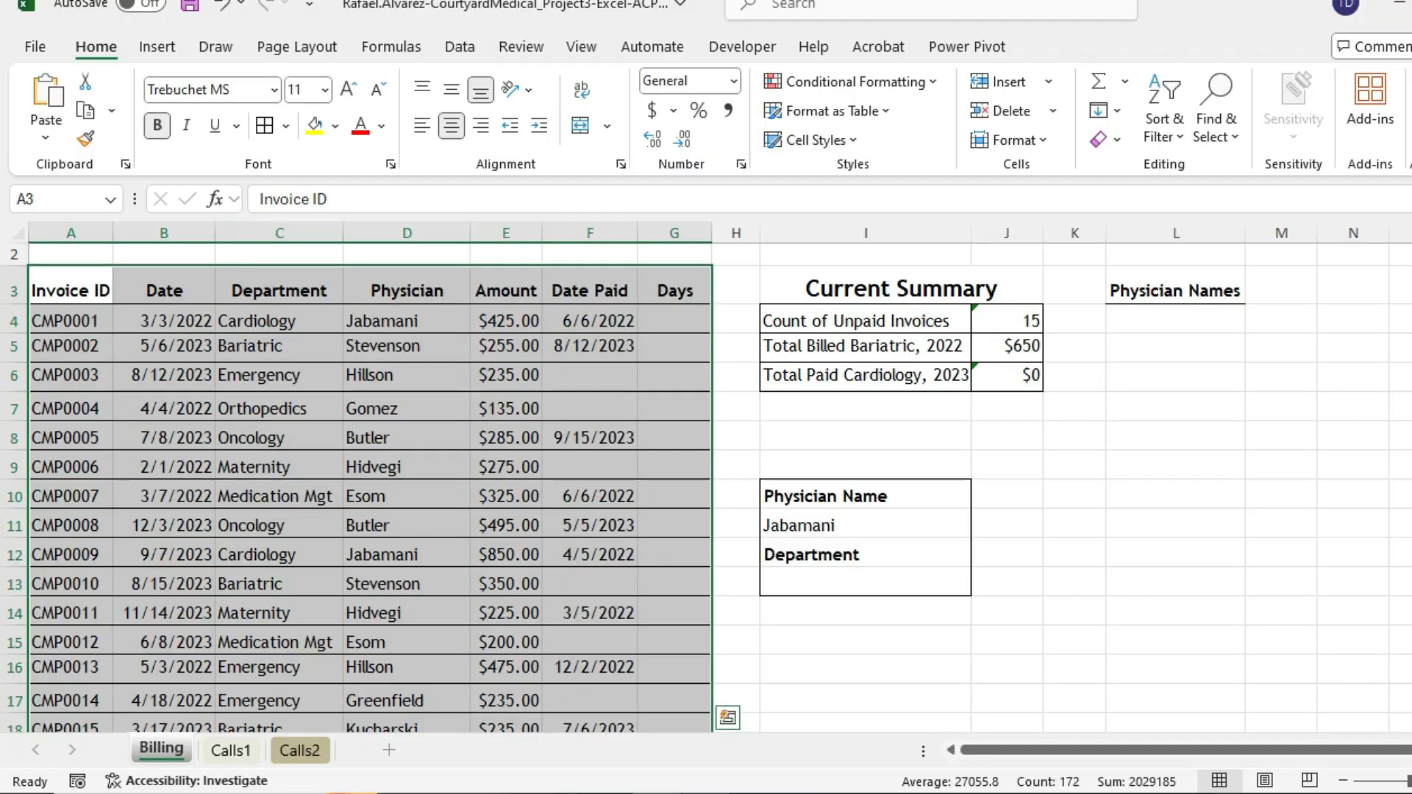
key(alt+Tab)
key(alt+Tab)
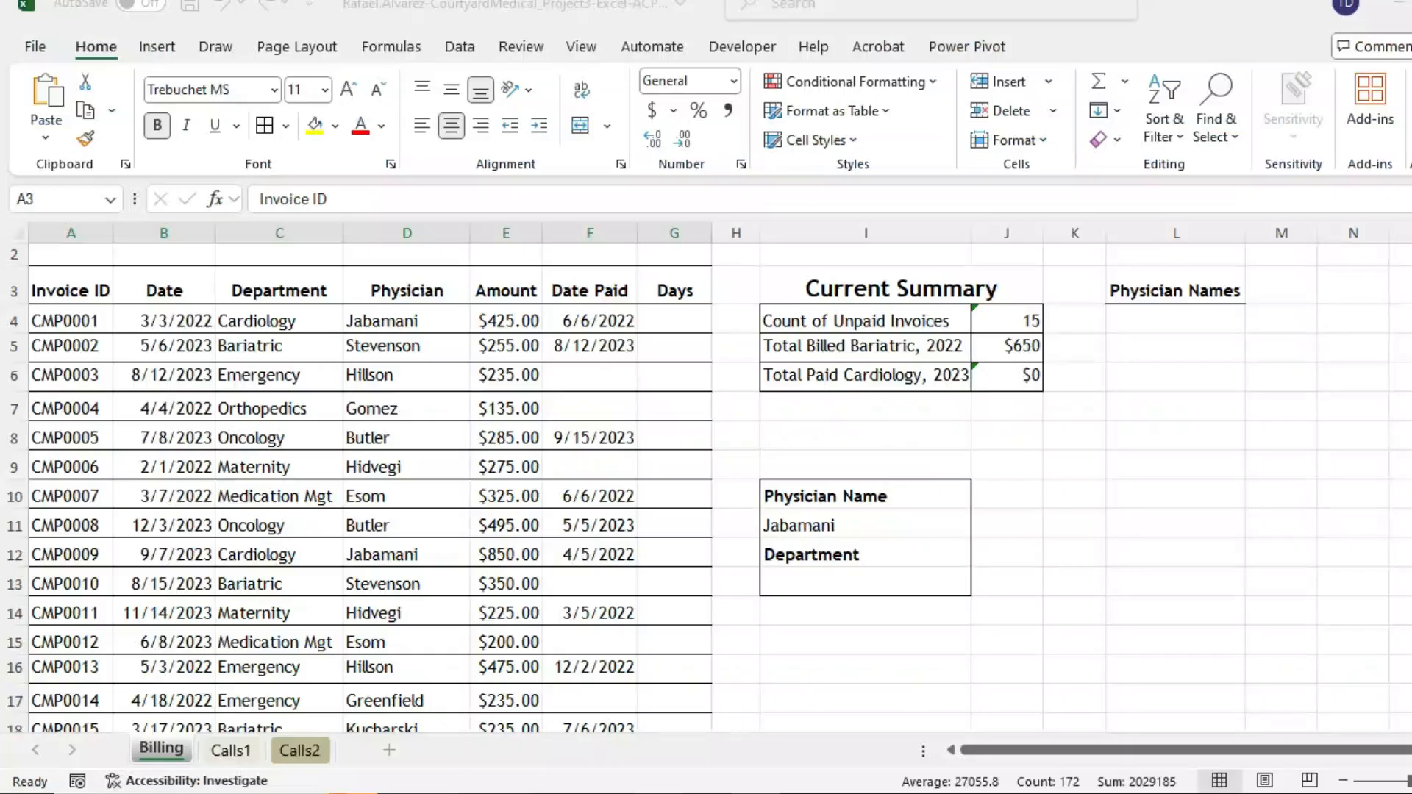